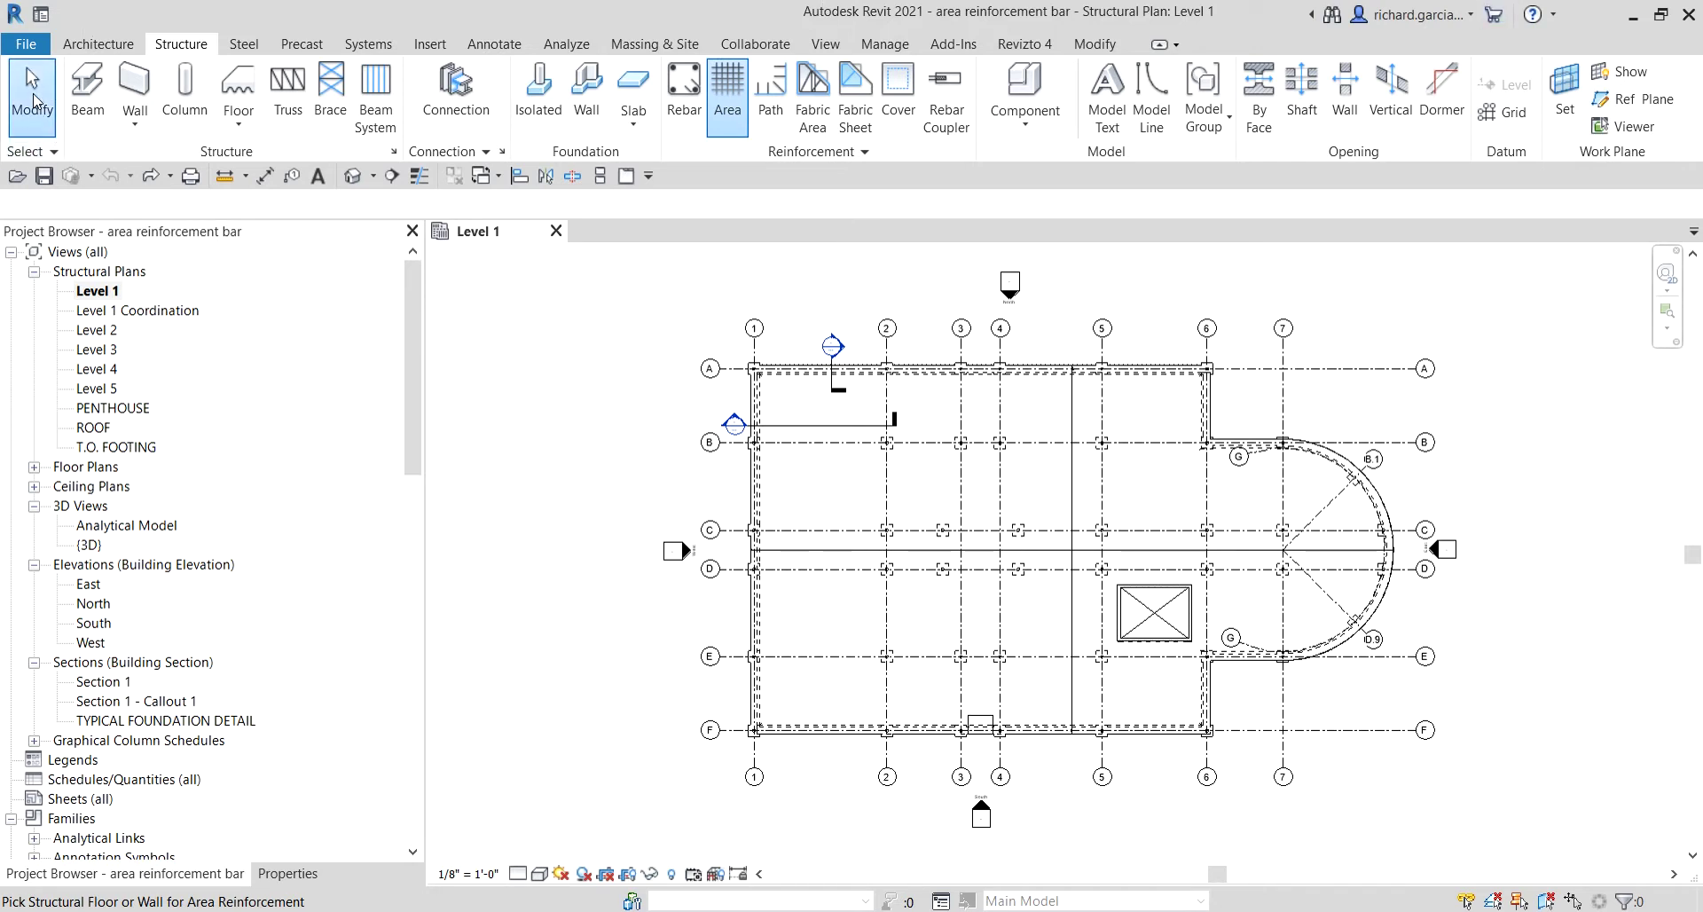
Cancel the Area Reinforcement command and zoom toward the section marker near grid A/2.
left_click(34, 99)
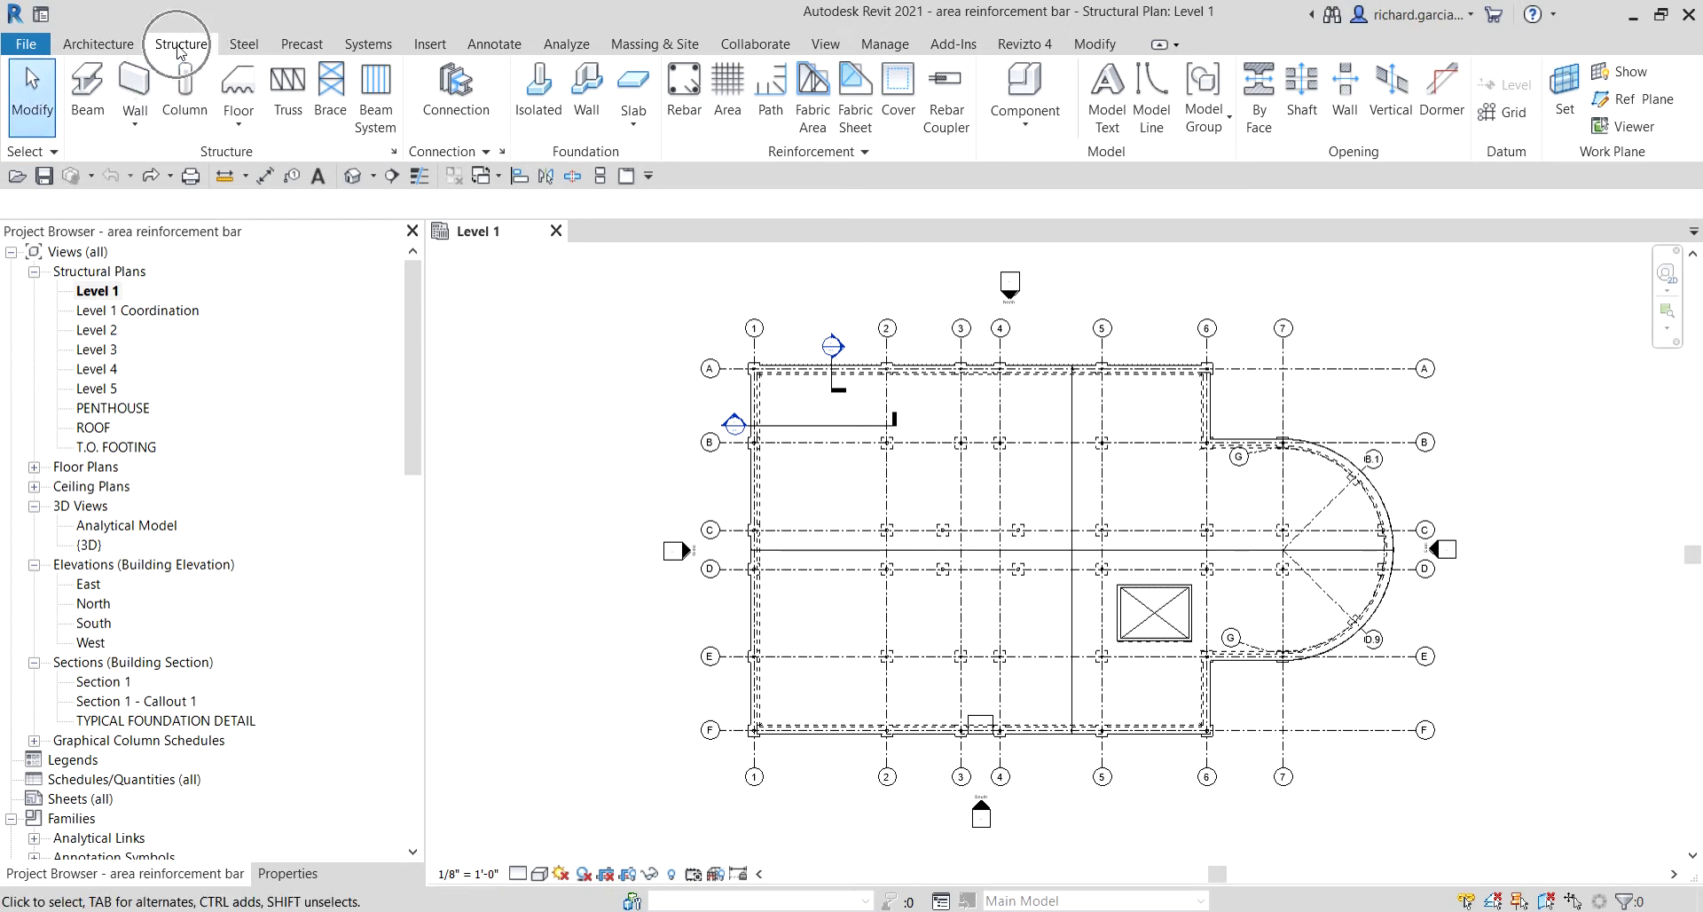
scroll(843, 351, "up", 6)
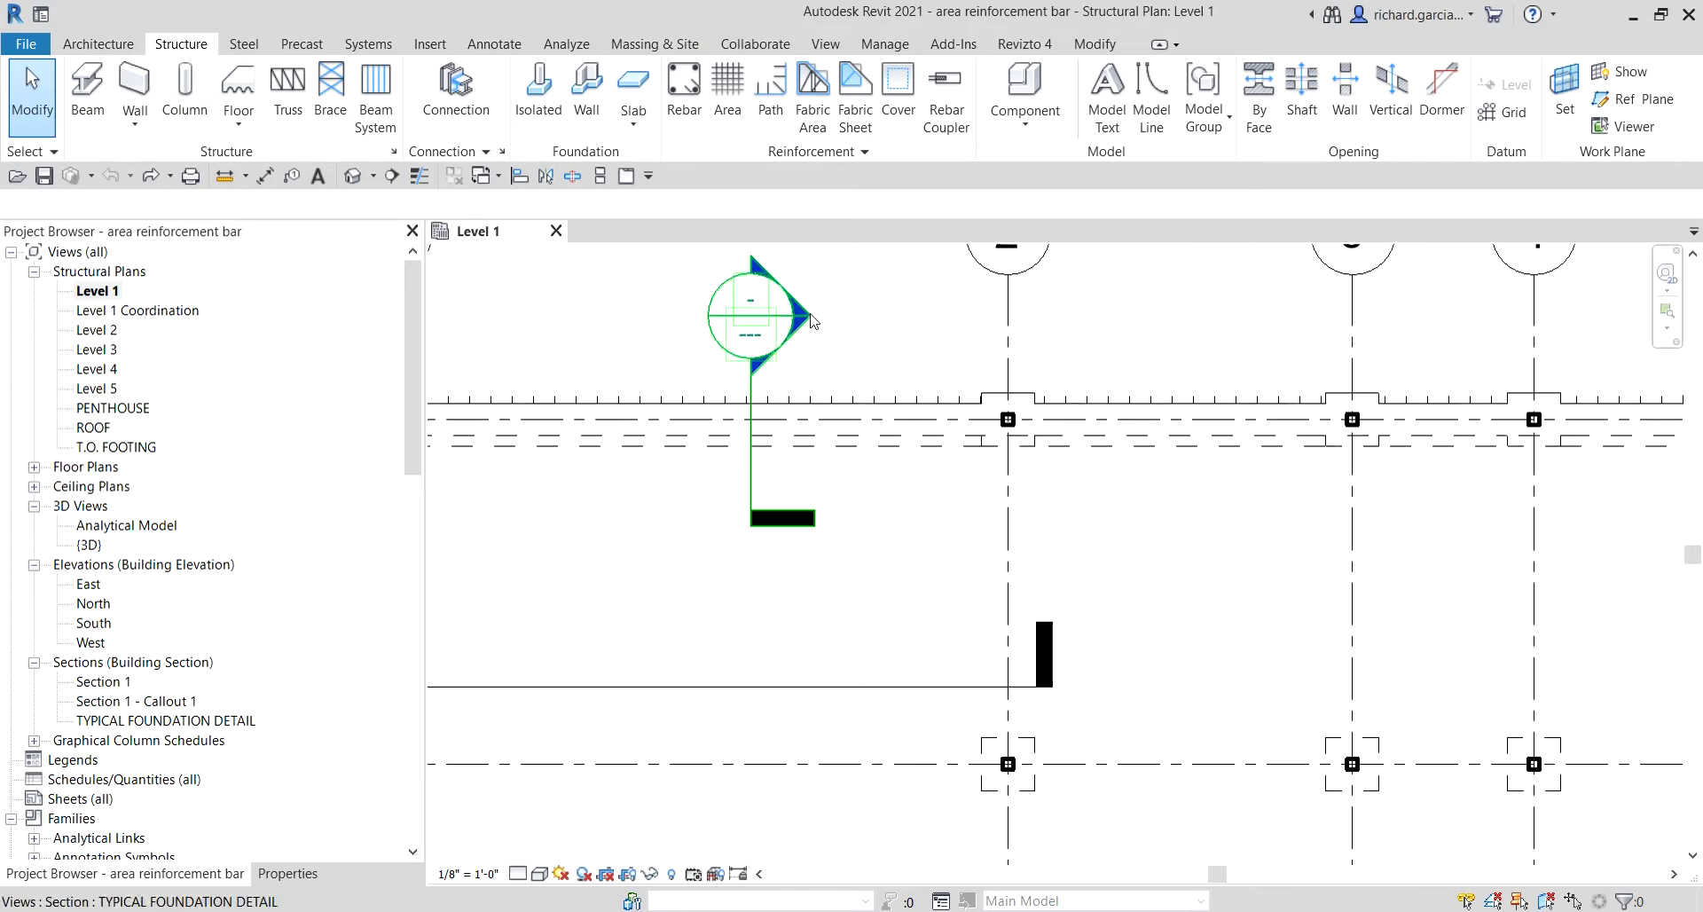
Open the TYPICAL FOUNDATION DETAIL section view from its section head.
double_click(809, 318)
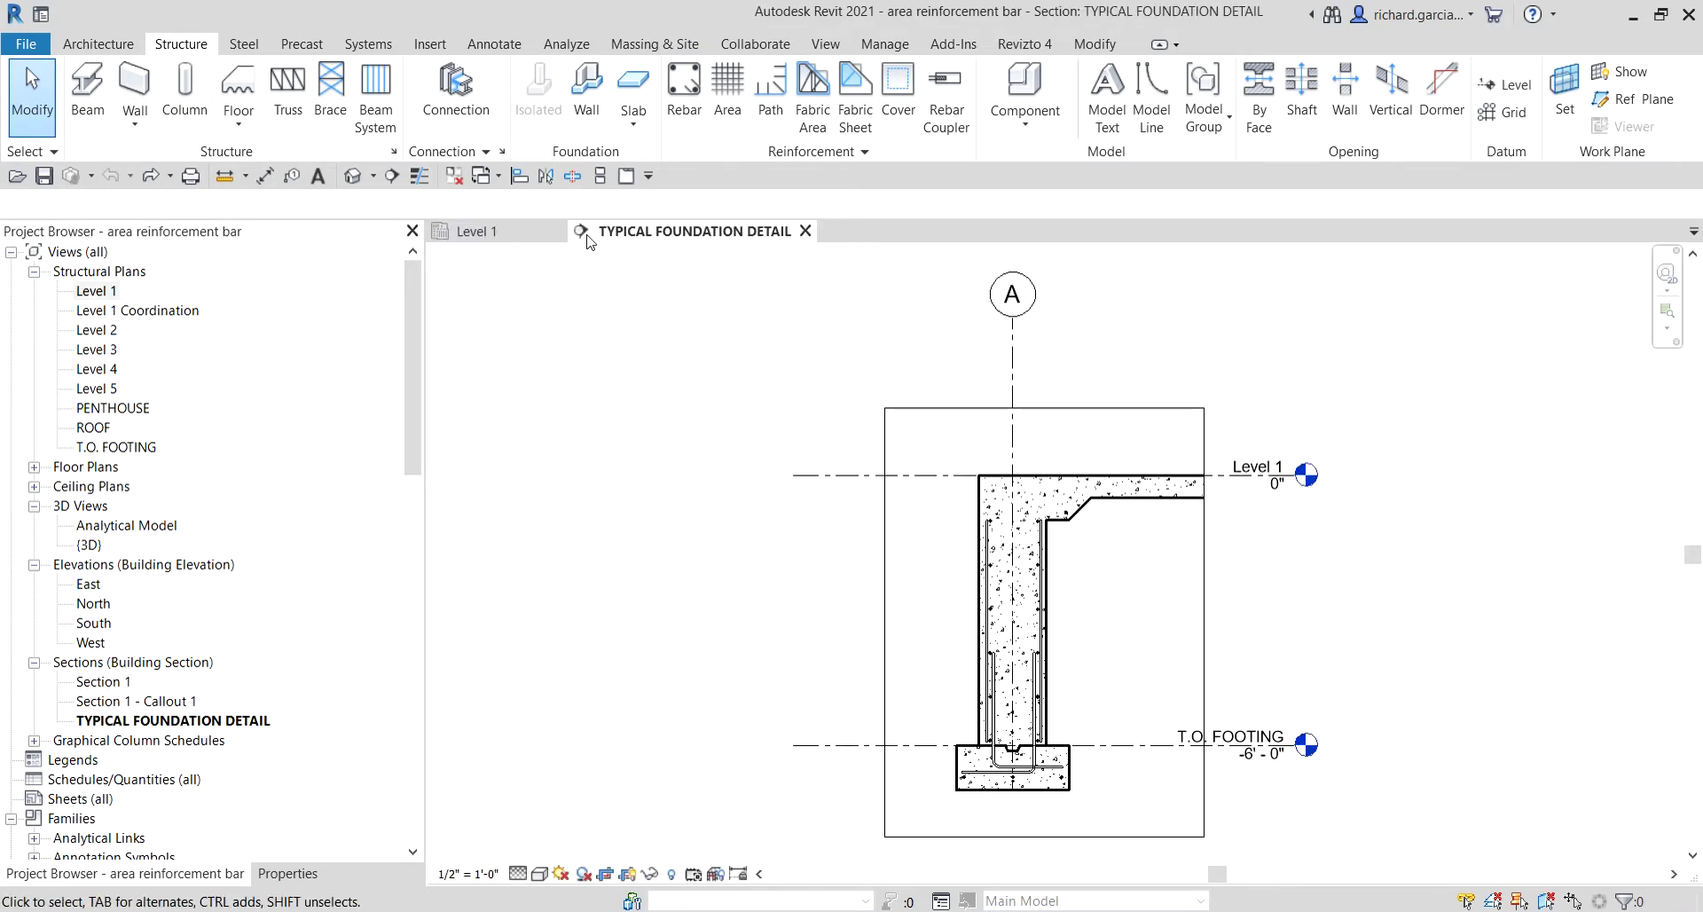
scroll(1108, 577, "up", 3)
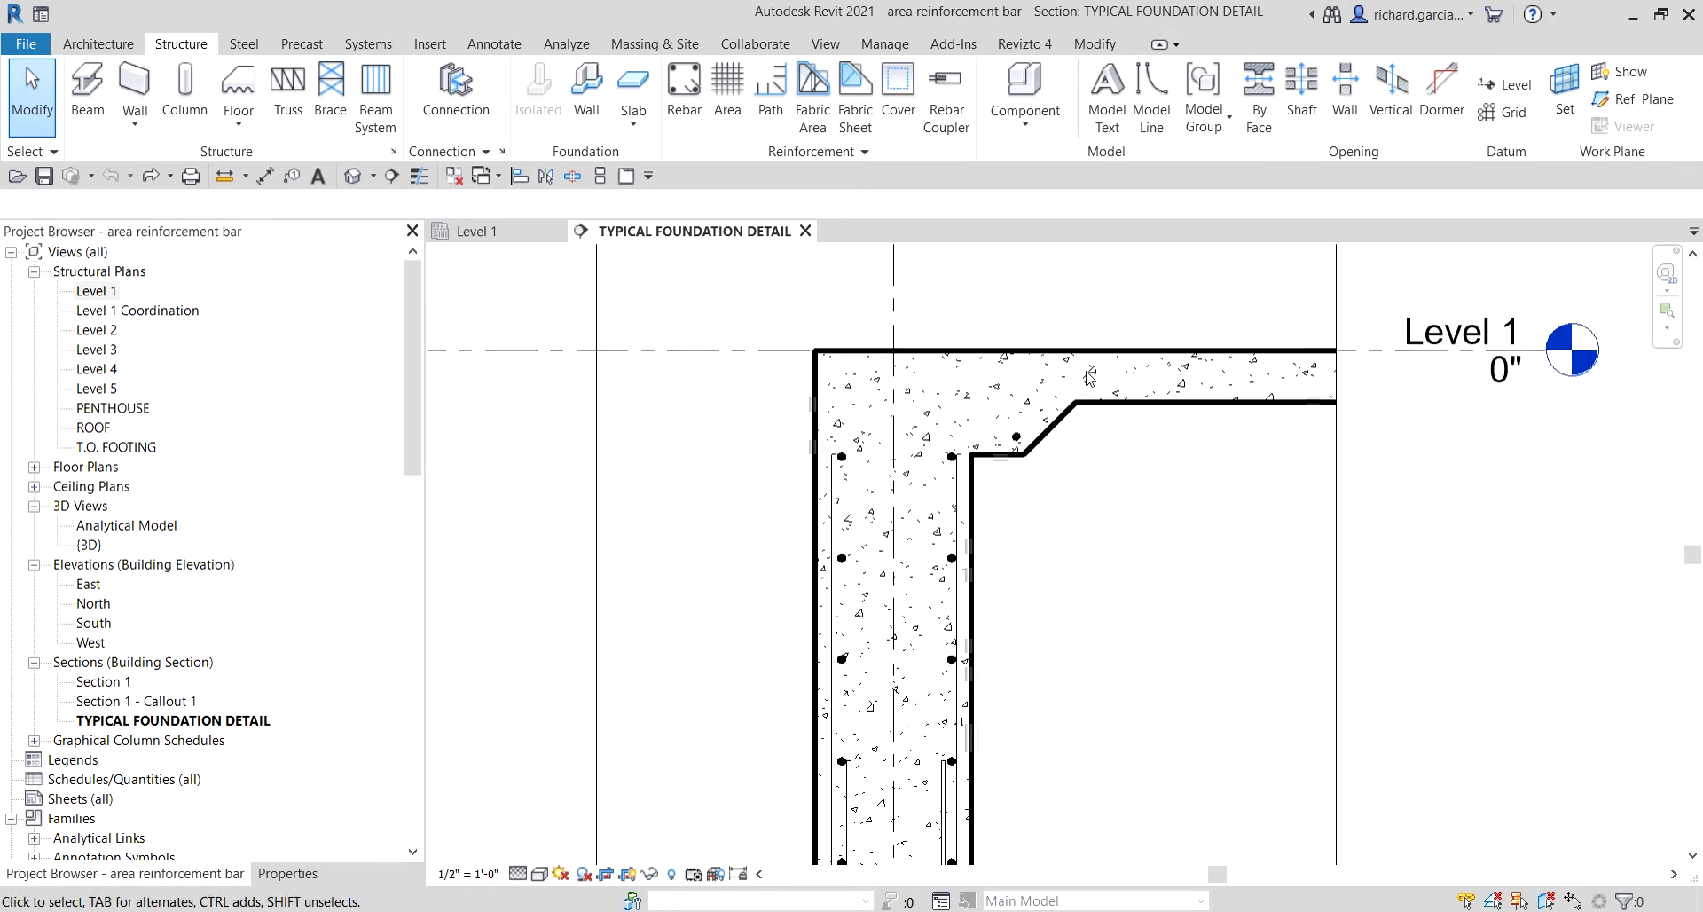
key("ctrl")
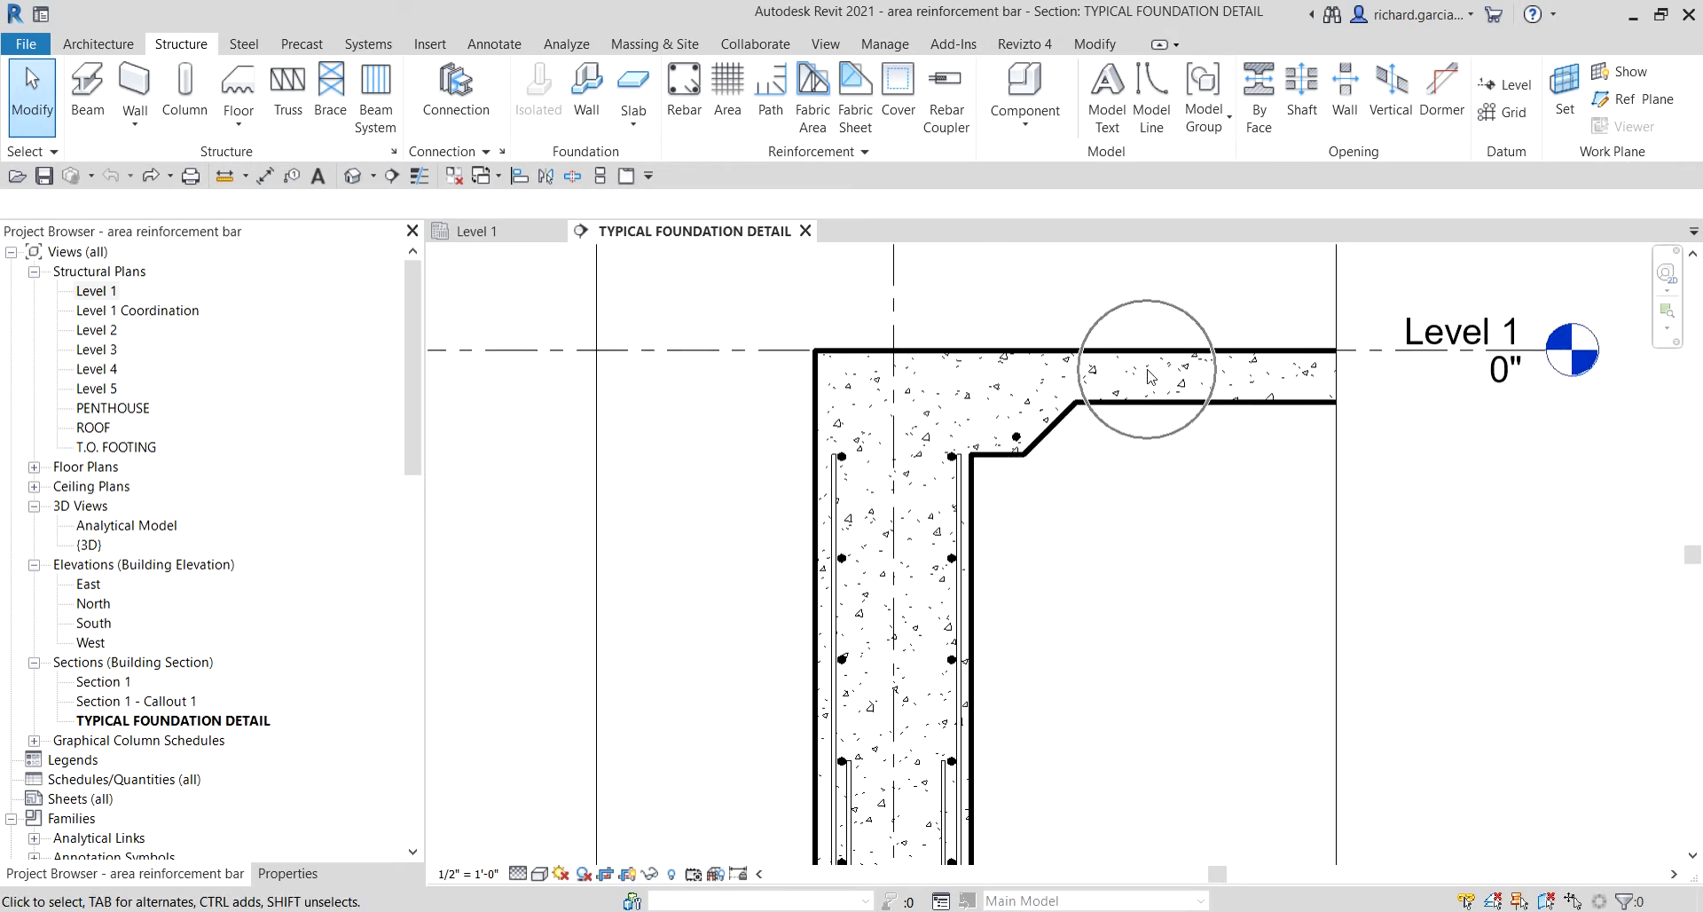
Tile the Level 1 plan beside the section and frame the detail's wall-slab corner.
left_click(601, 176)
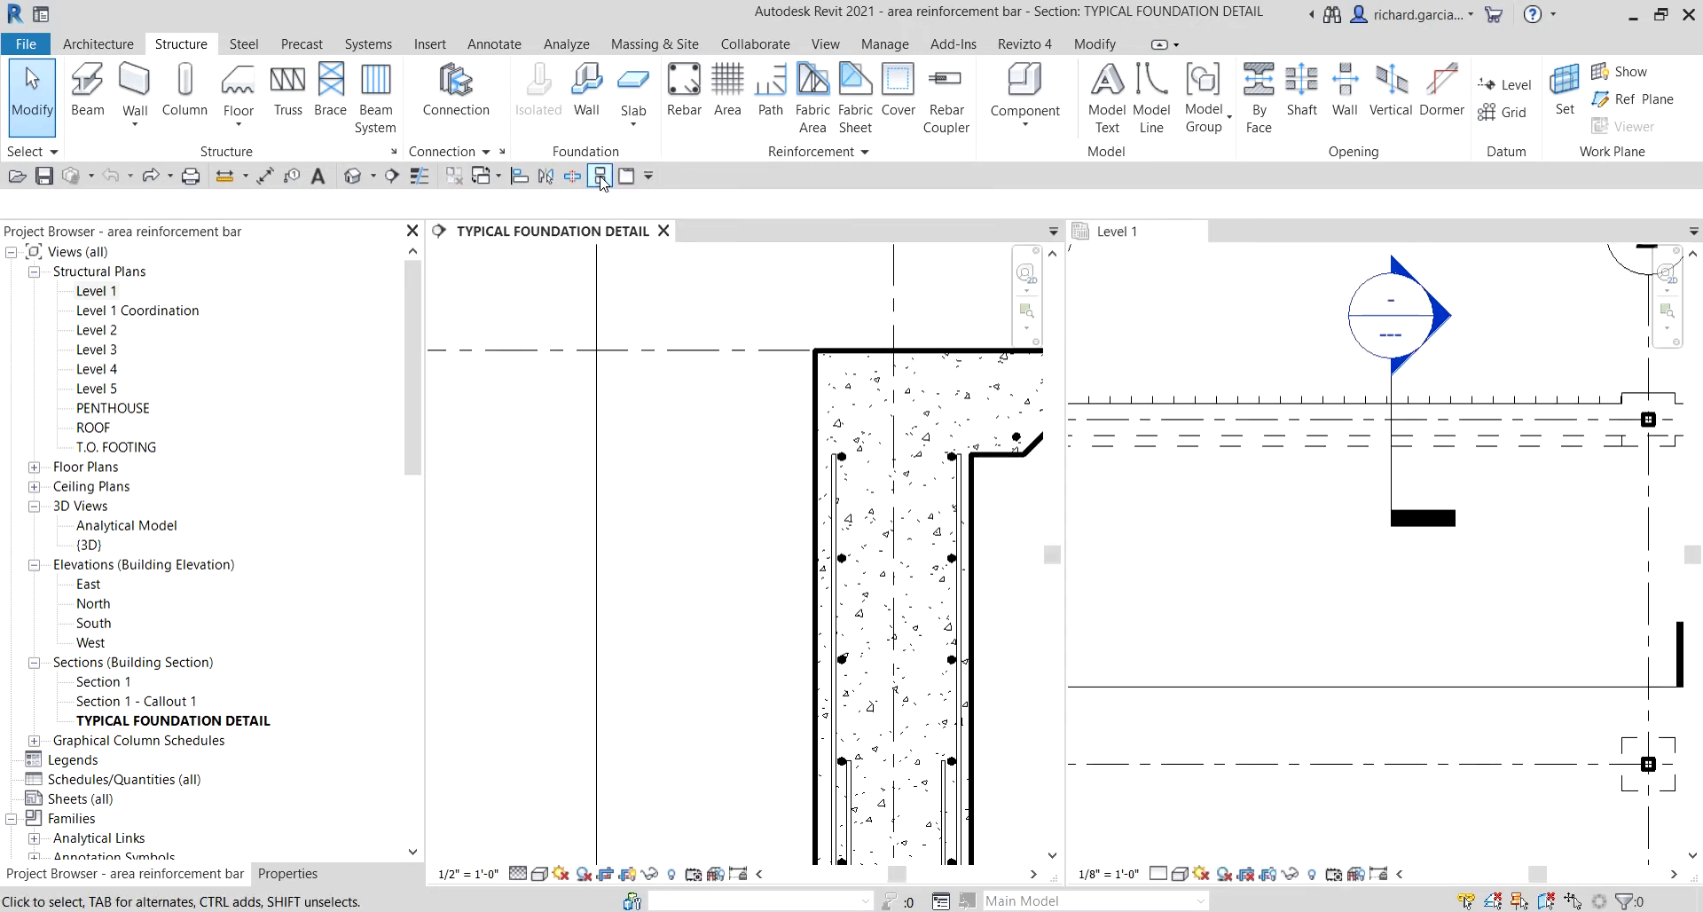
left_click(1162, 313)
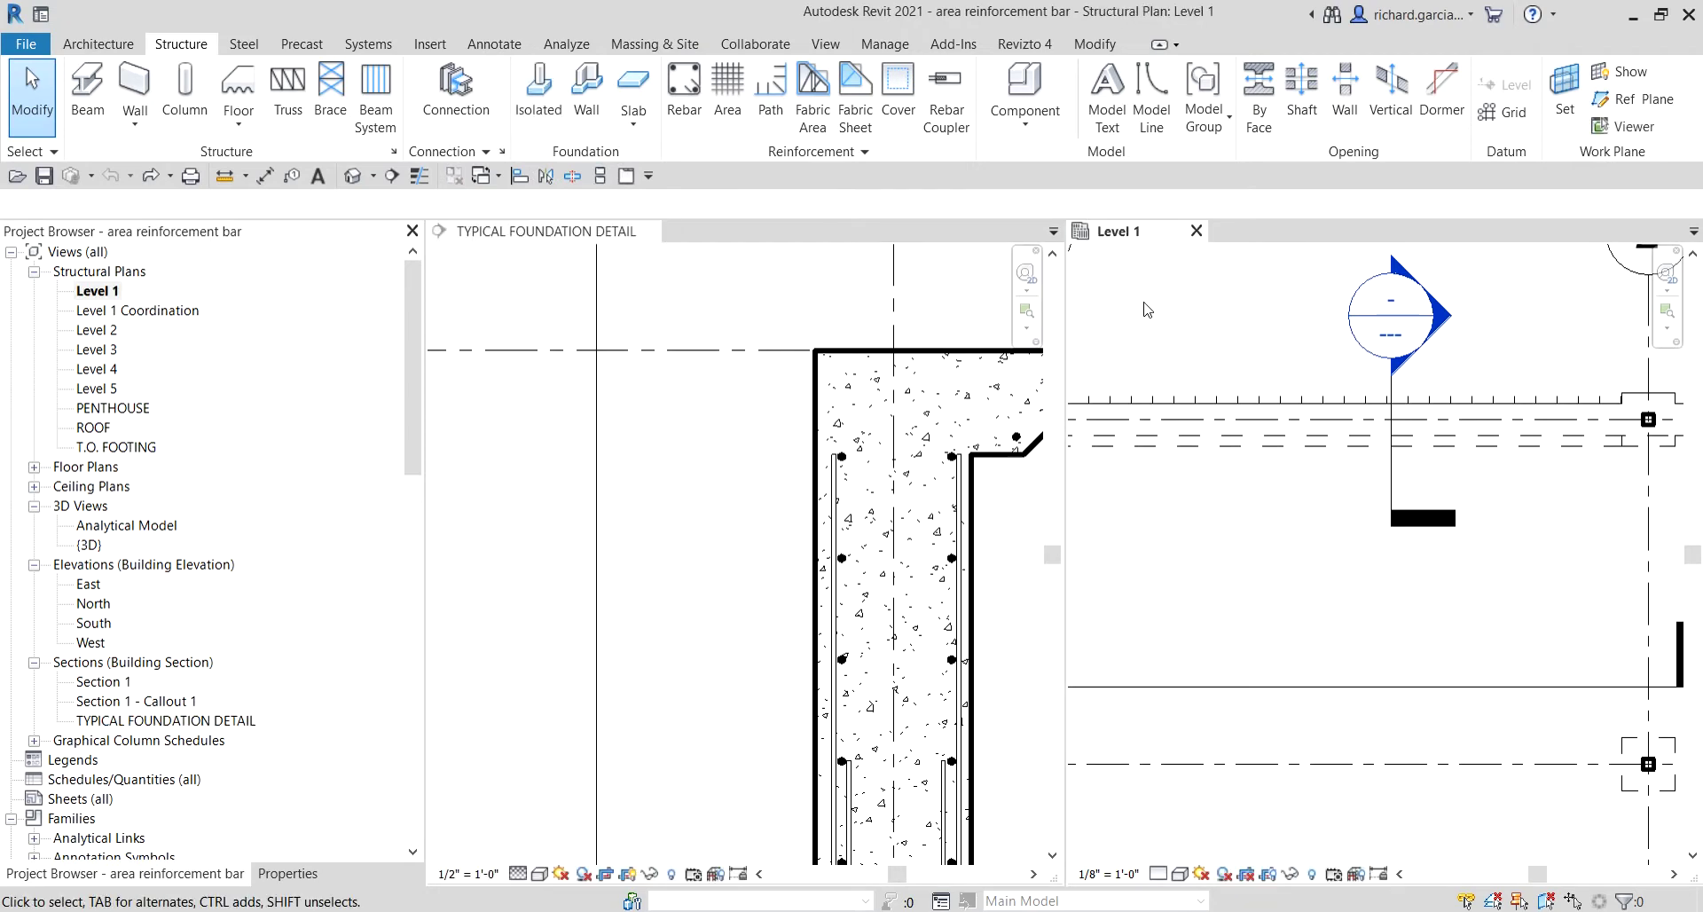
left_click(600, 176)
scroll(758, 491, "down", 8)
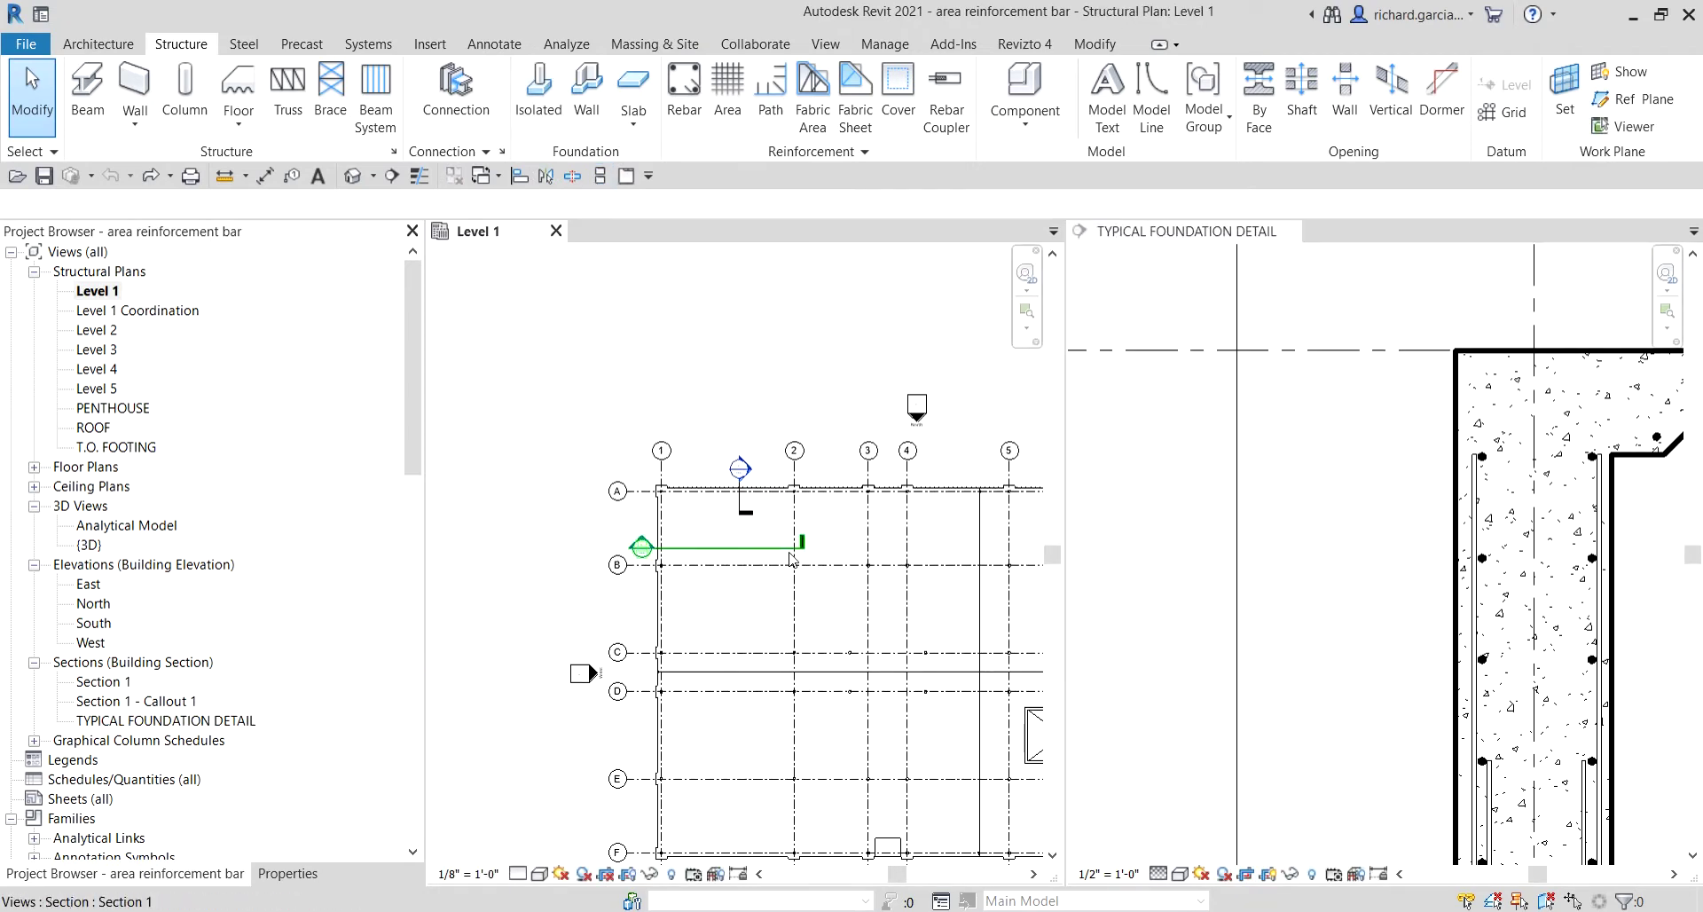
scroll(1343, 458, "down", 4)
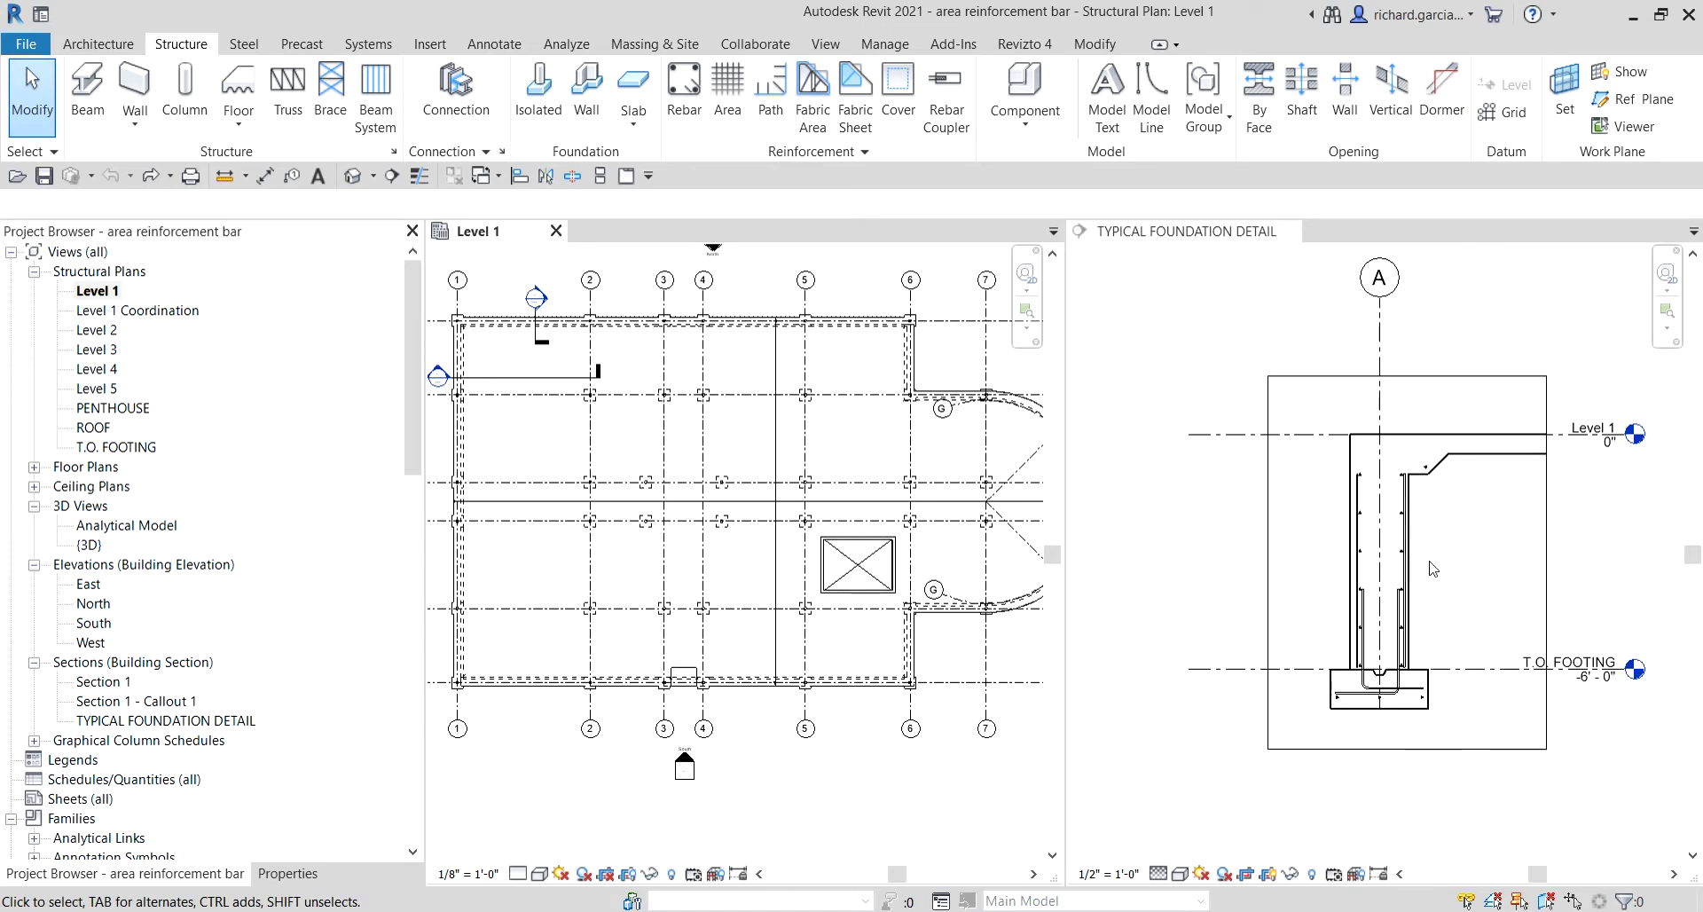
left_click(1384, 483)
scroll(1431, 507, "up", 3)
scroll(1431, 506, "up", 2)
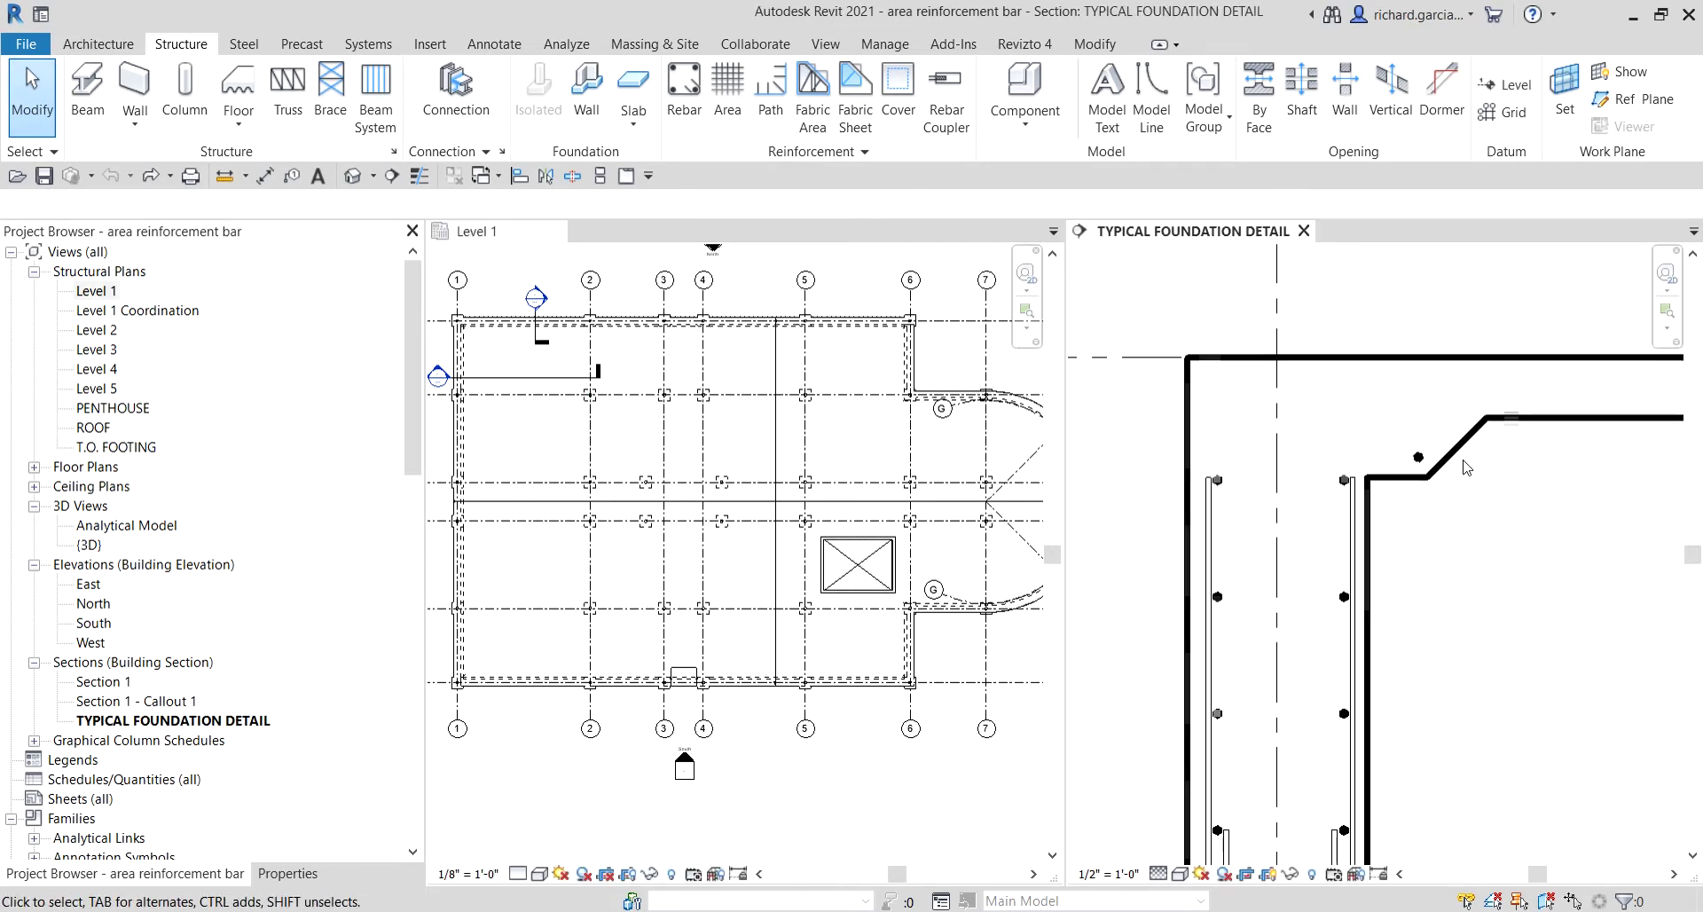
middle_click_drag(1392, 487, 1312, 472)
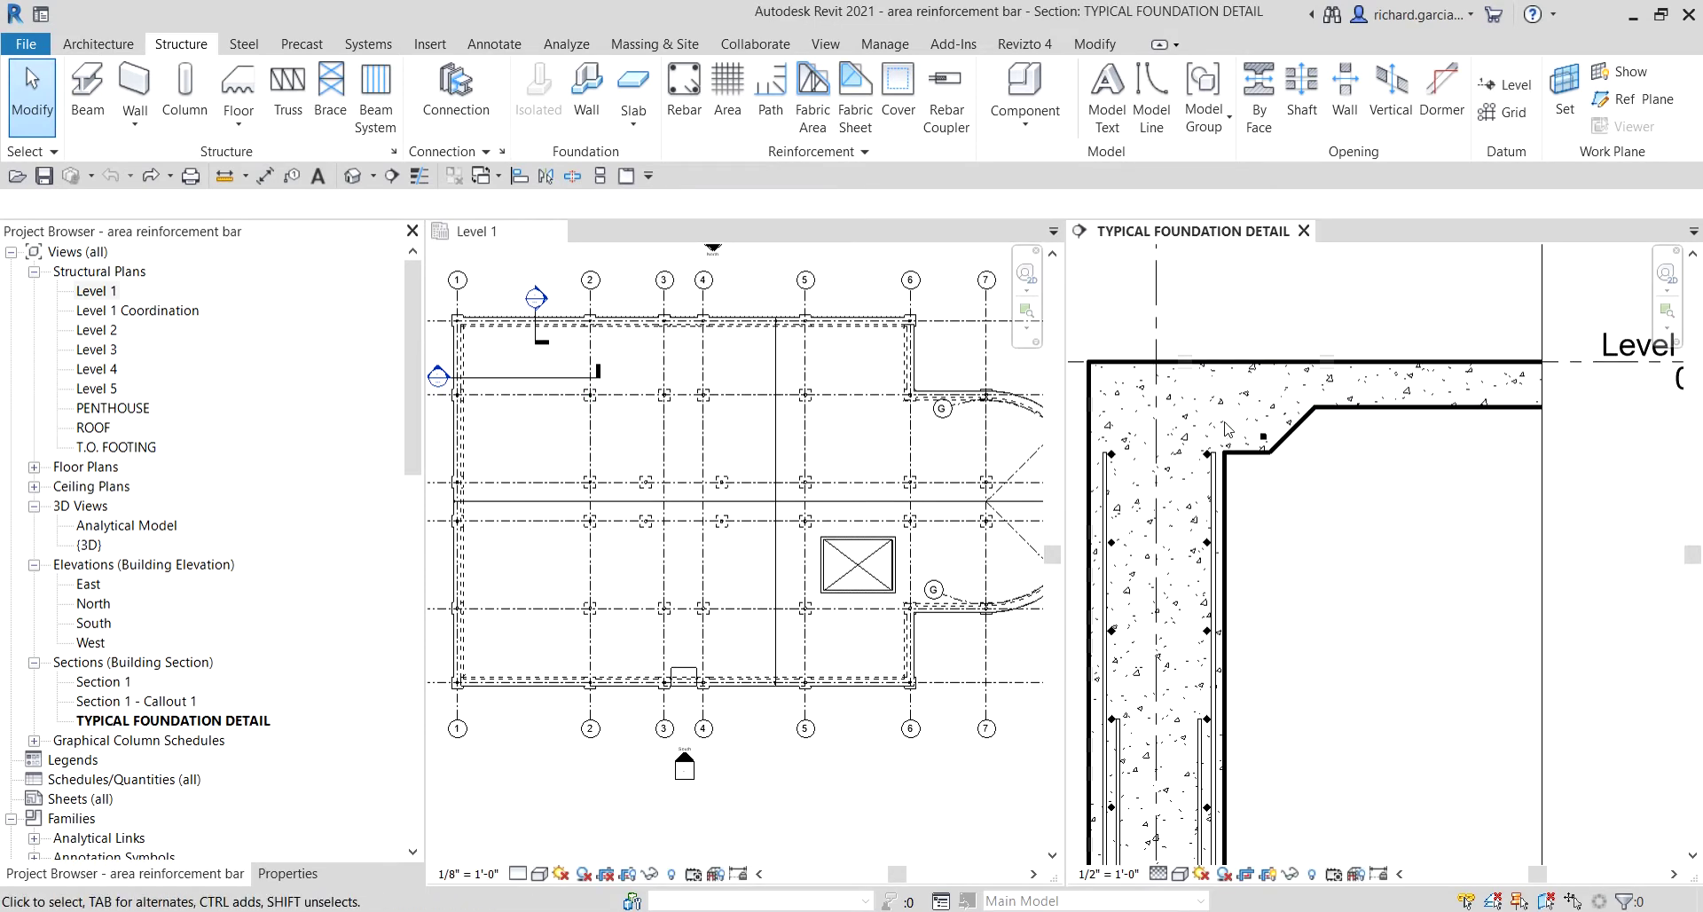
scroll(1312, 472, "up", 2)
middle_click_drag(1235, 417, 1266, 472)
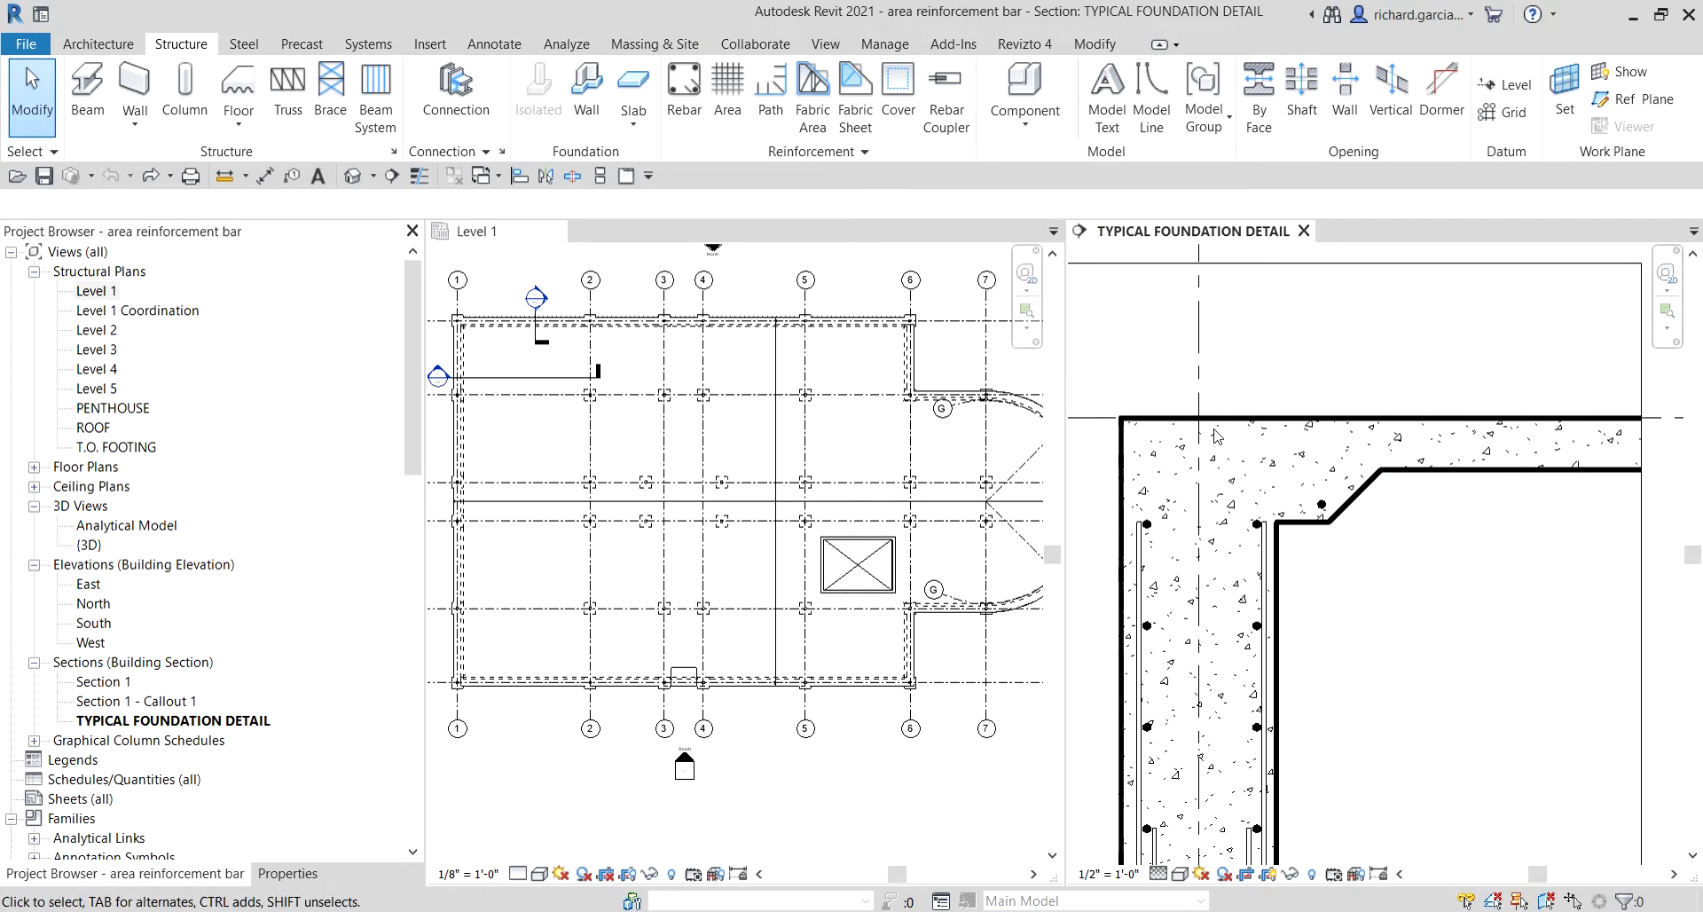
scroll(683, 502, "down", 1)
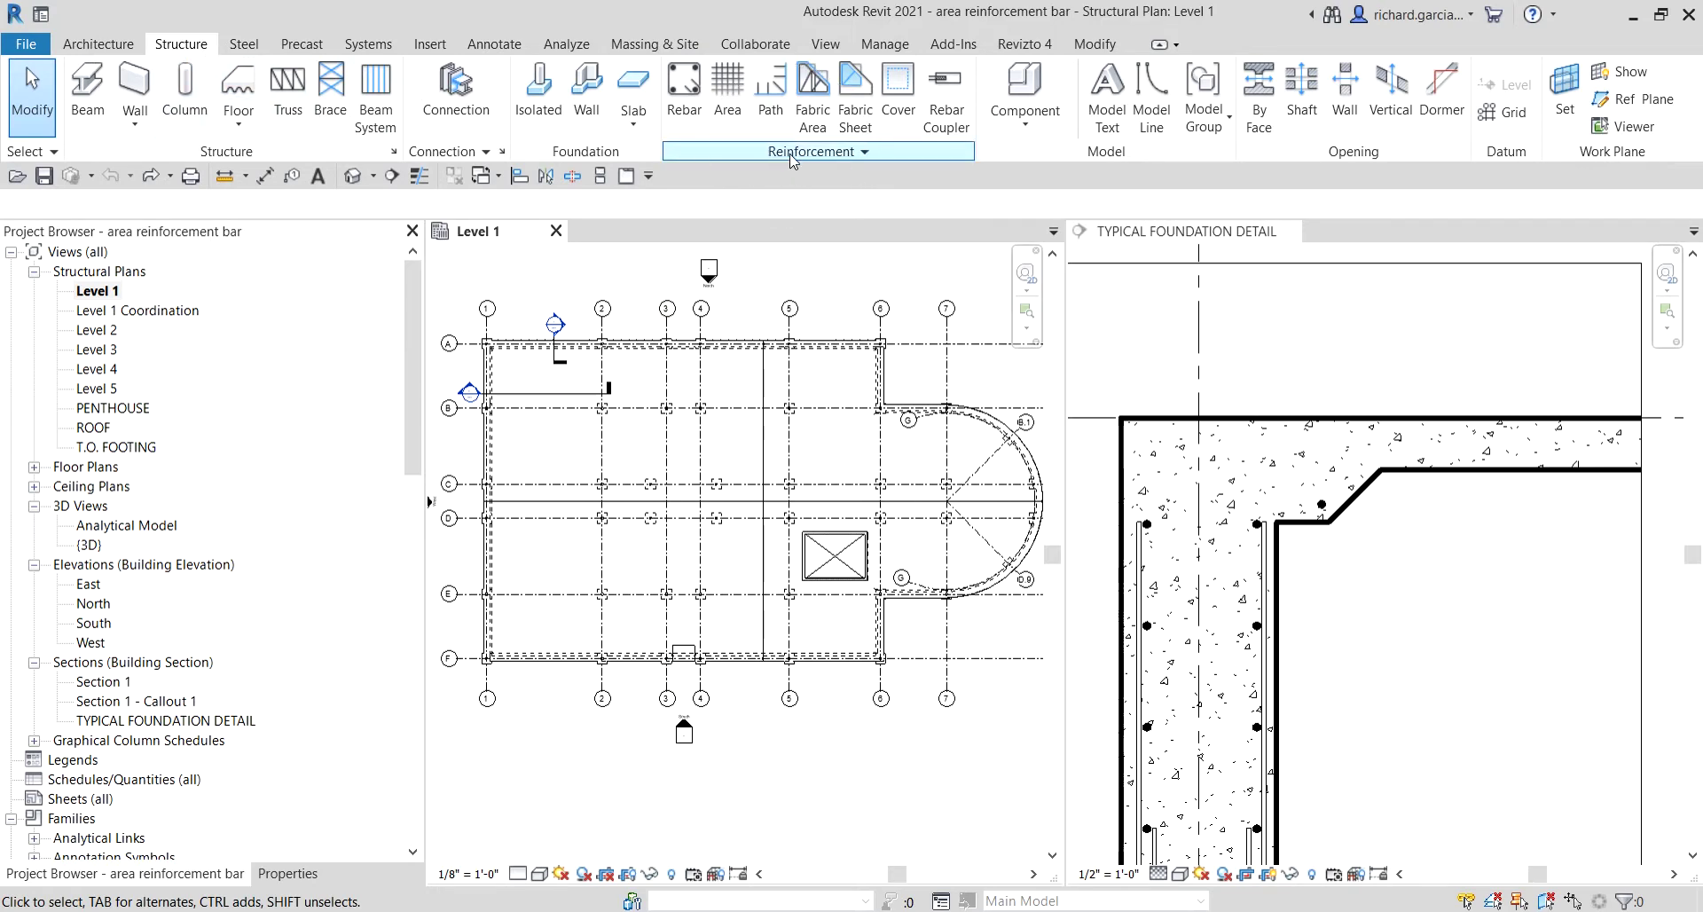
Start Structure > Area and pick the 6" Concrete floor as the reinforcement host.
left_click(729, 106)
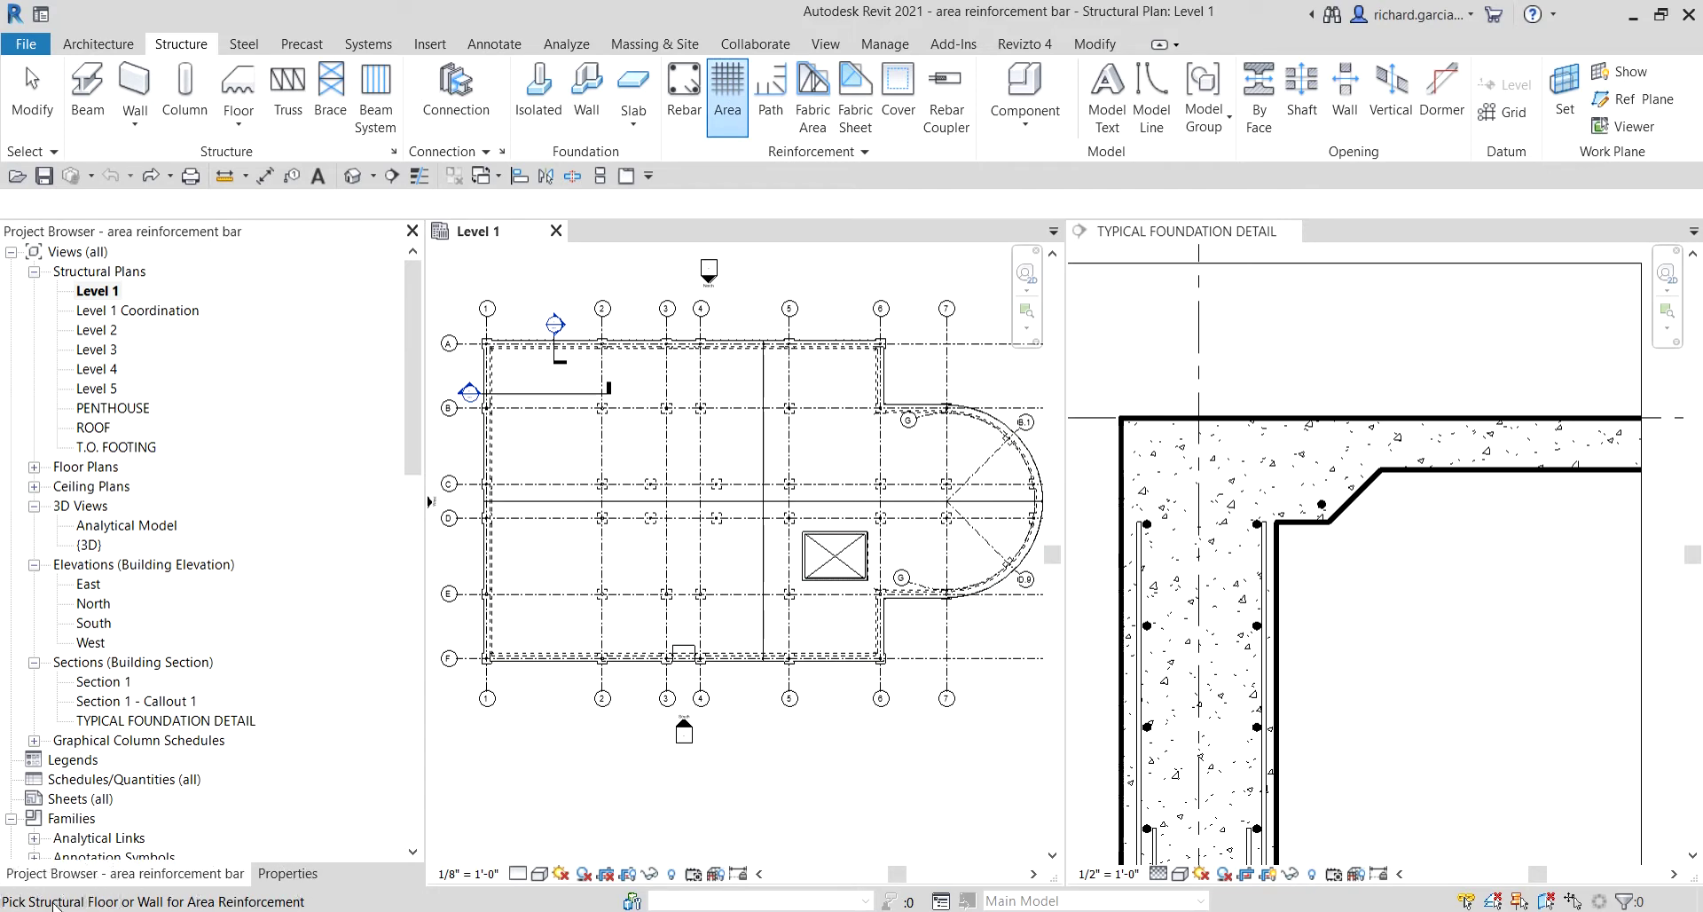
scroll(456, 315, "up", 3)
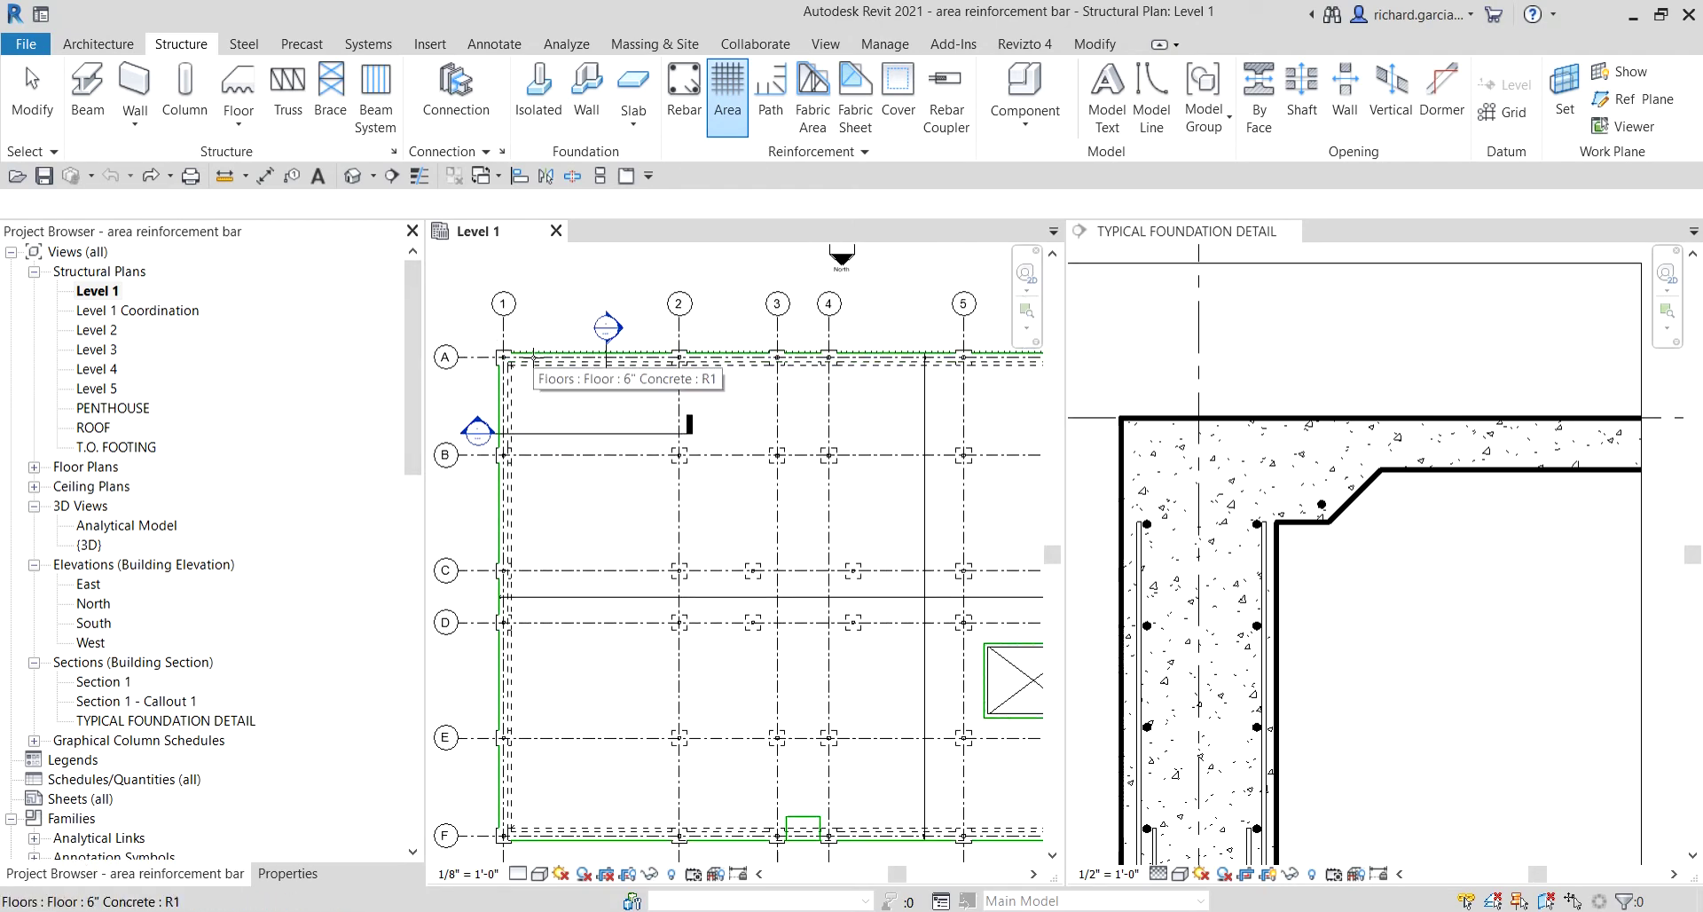
left_click(533, 357)
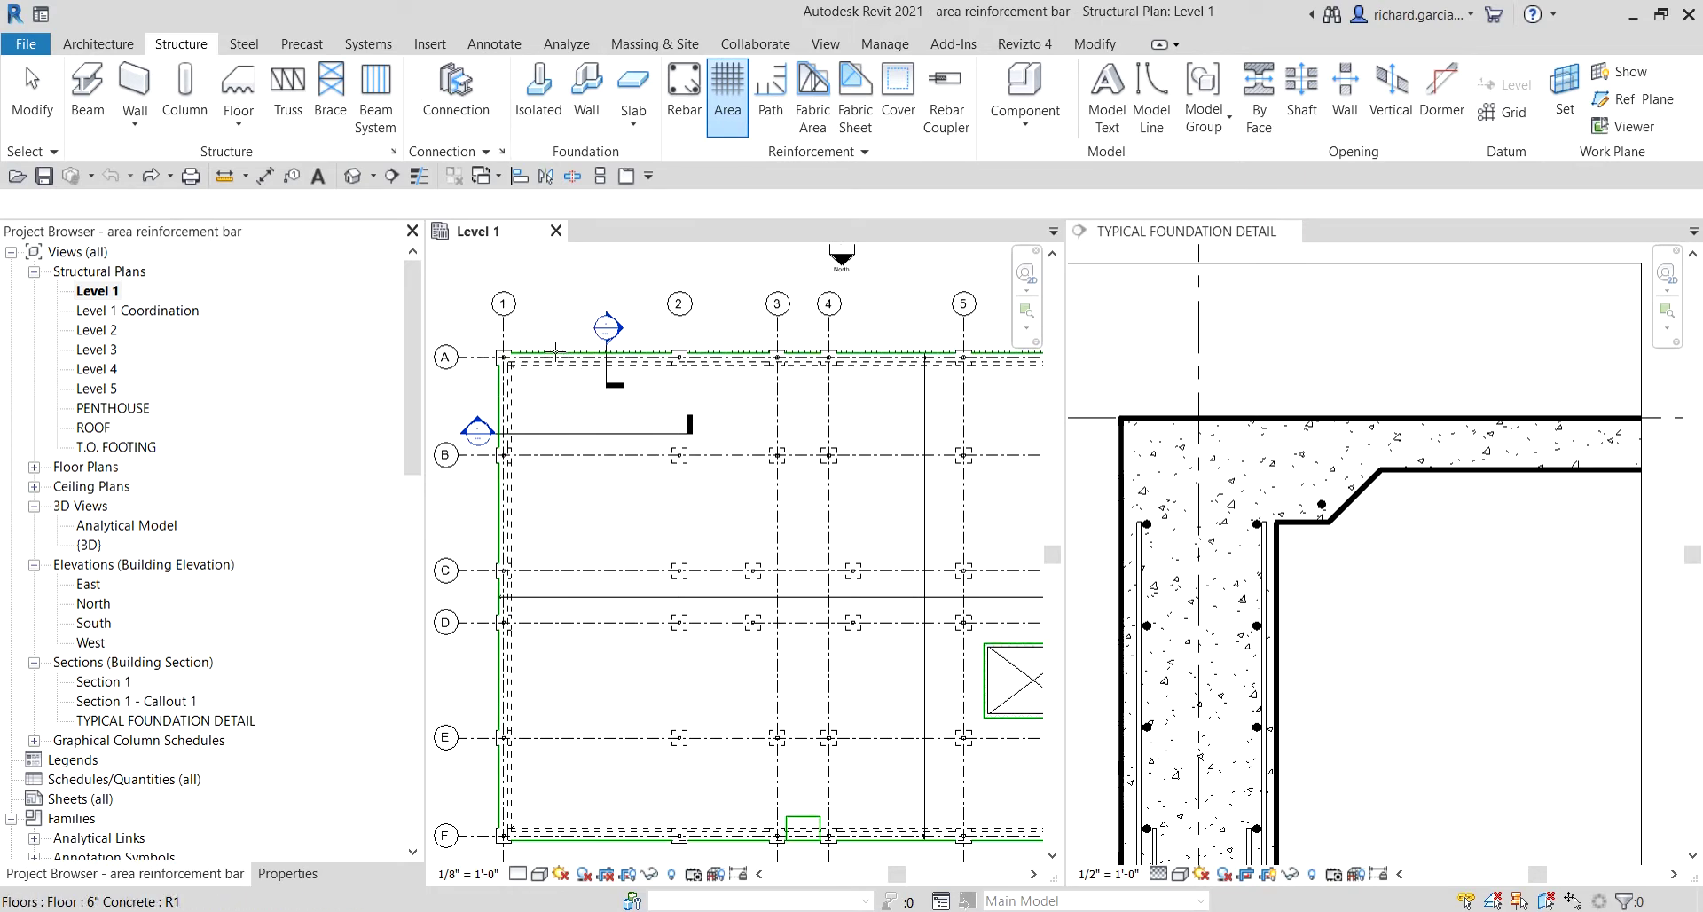
left_click(555, 352)
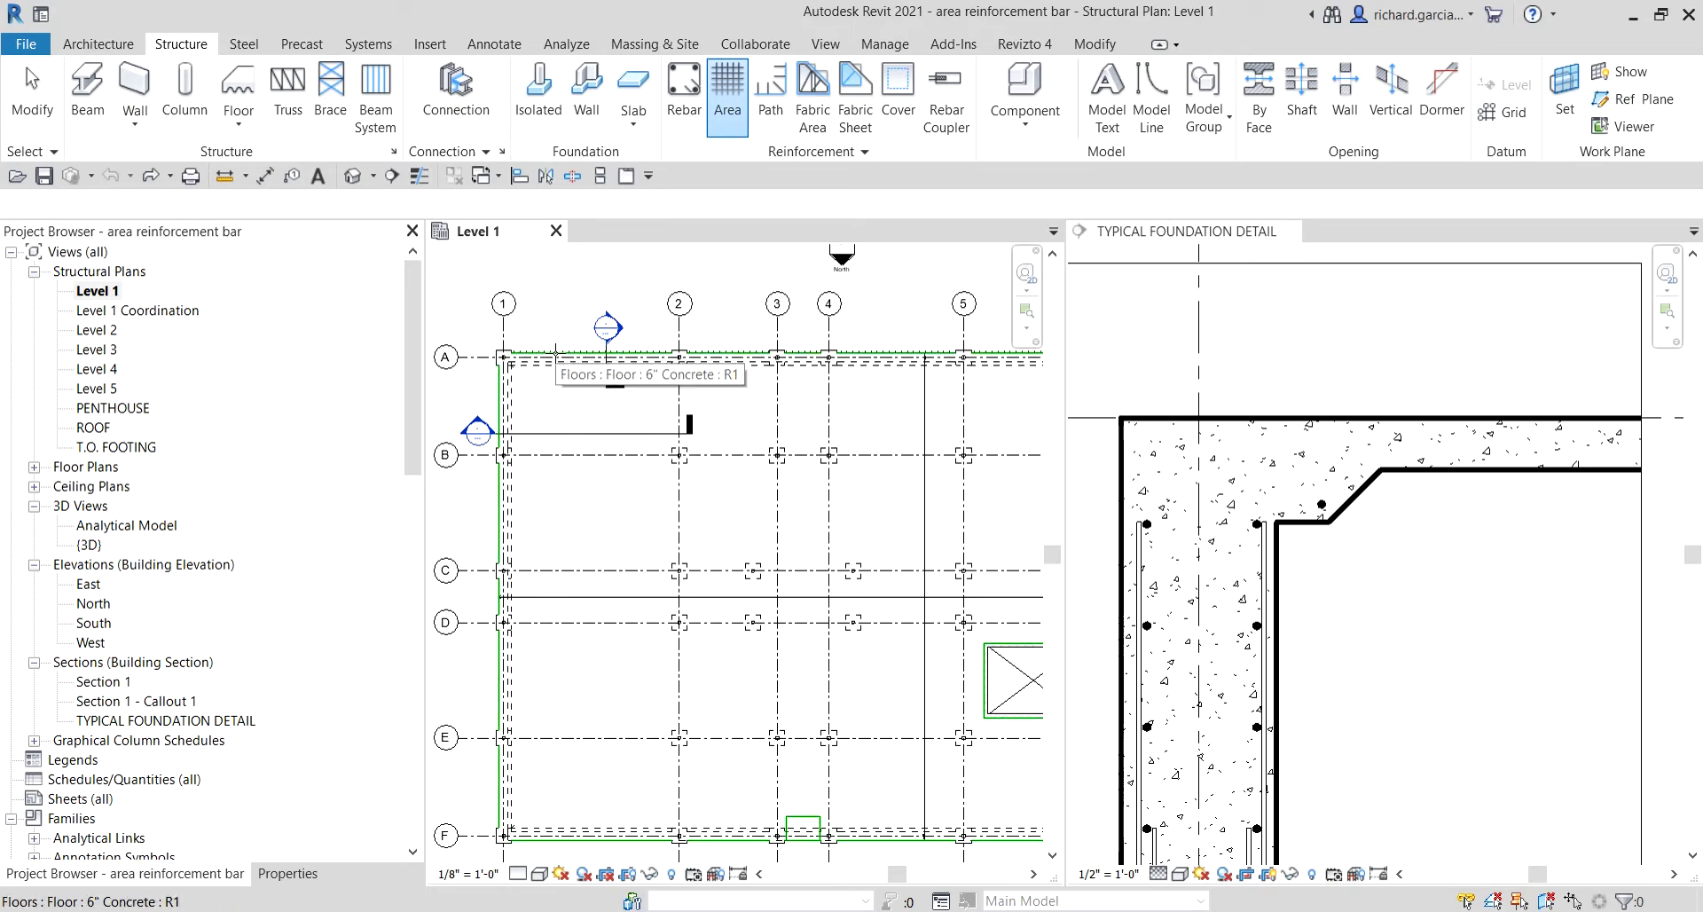
left_click(556, 352)
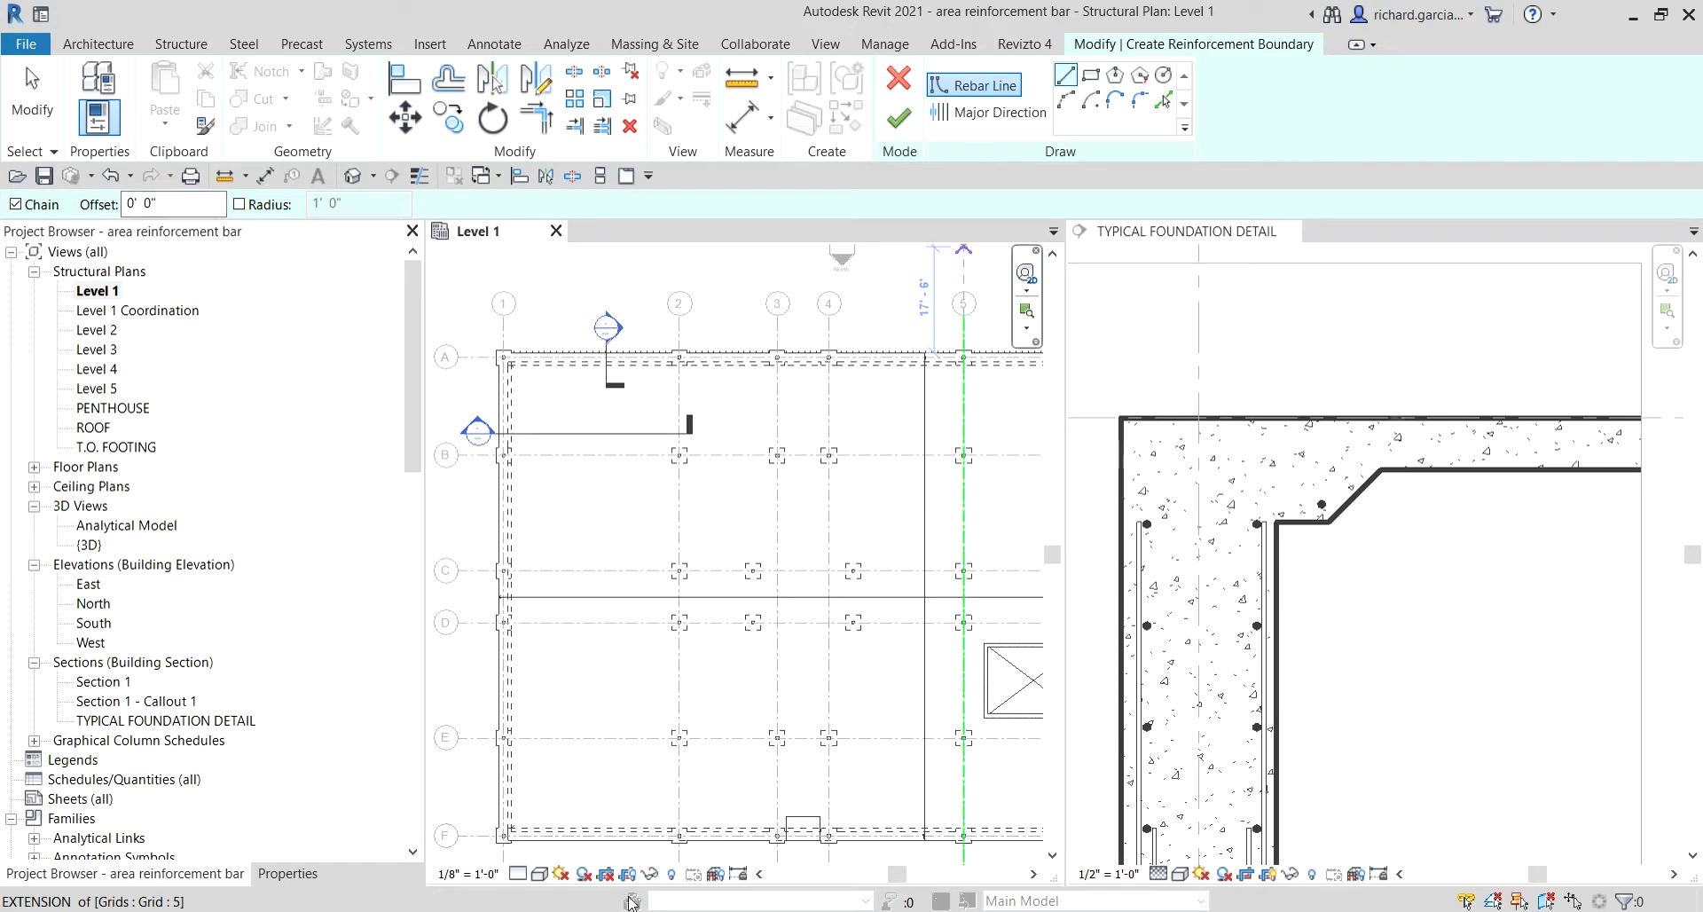
Review the Maximum Spacing layout and #4 top and bottom bars at 1' 0" in Properties.
left_click(289, 873)
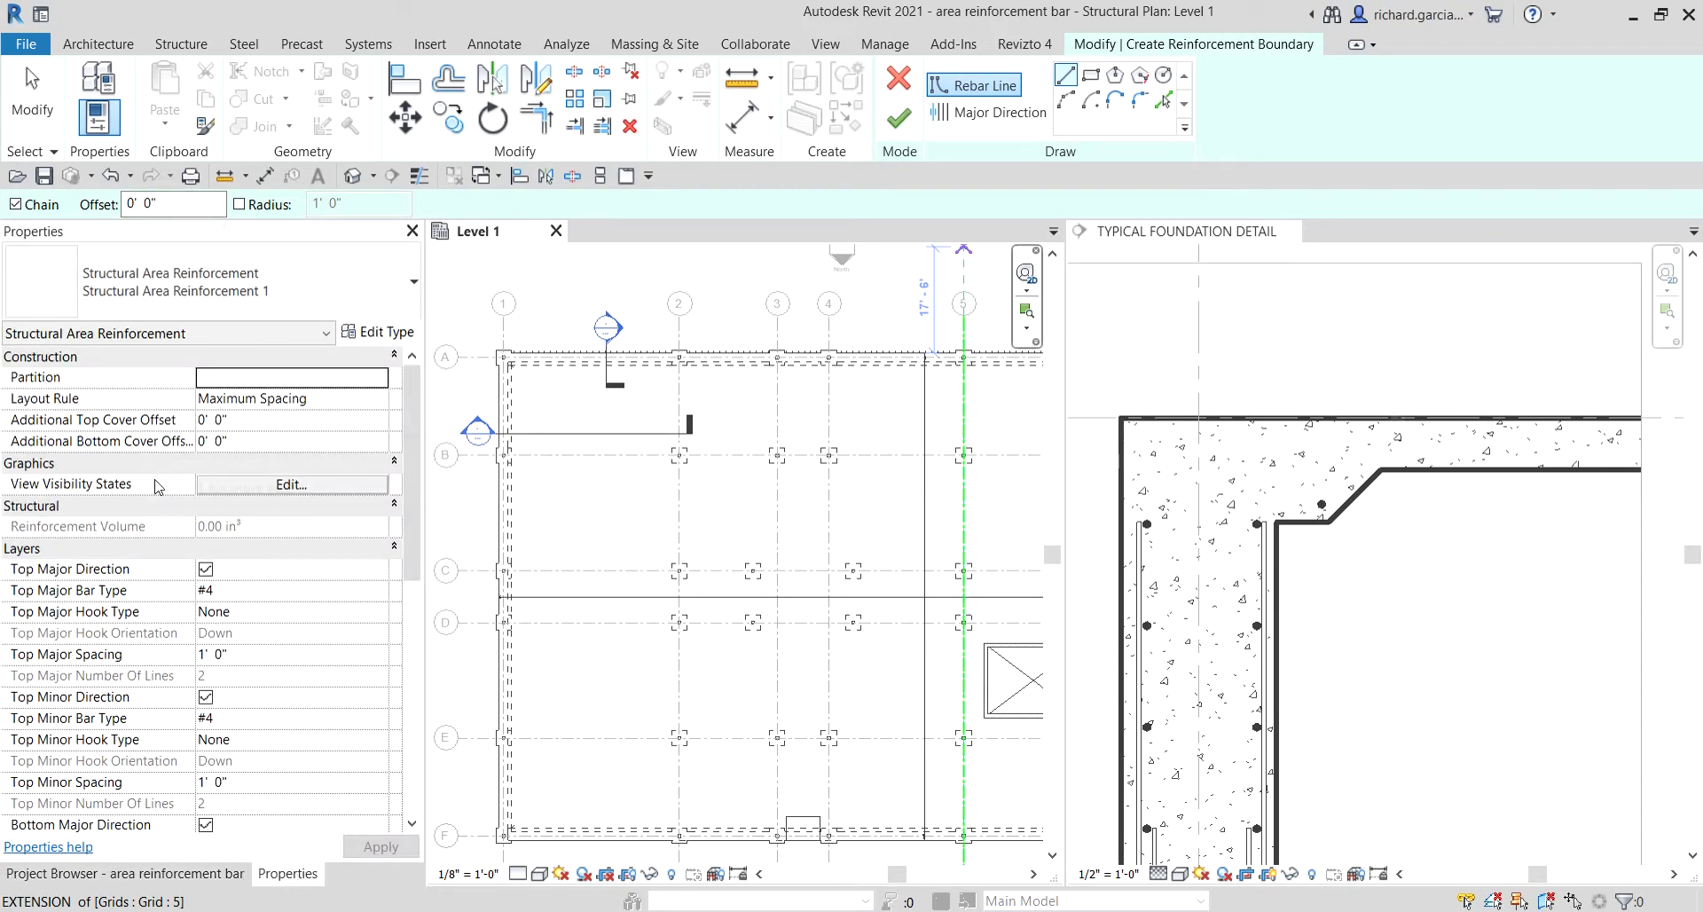
mouse_move(180, 639)
scroll(155, 670, "down", 4)
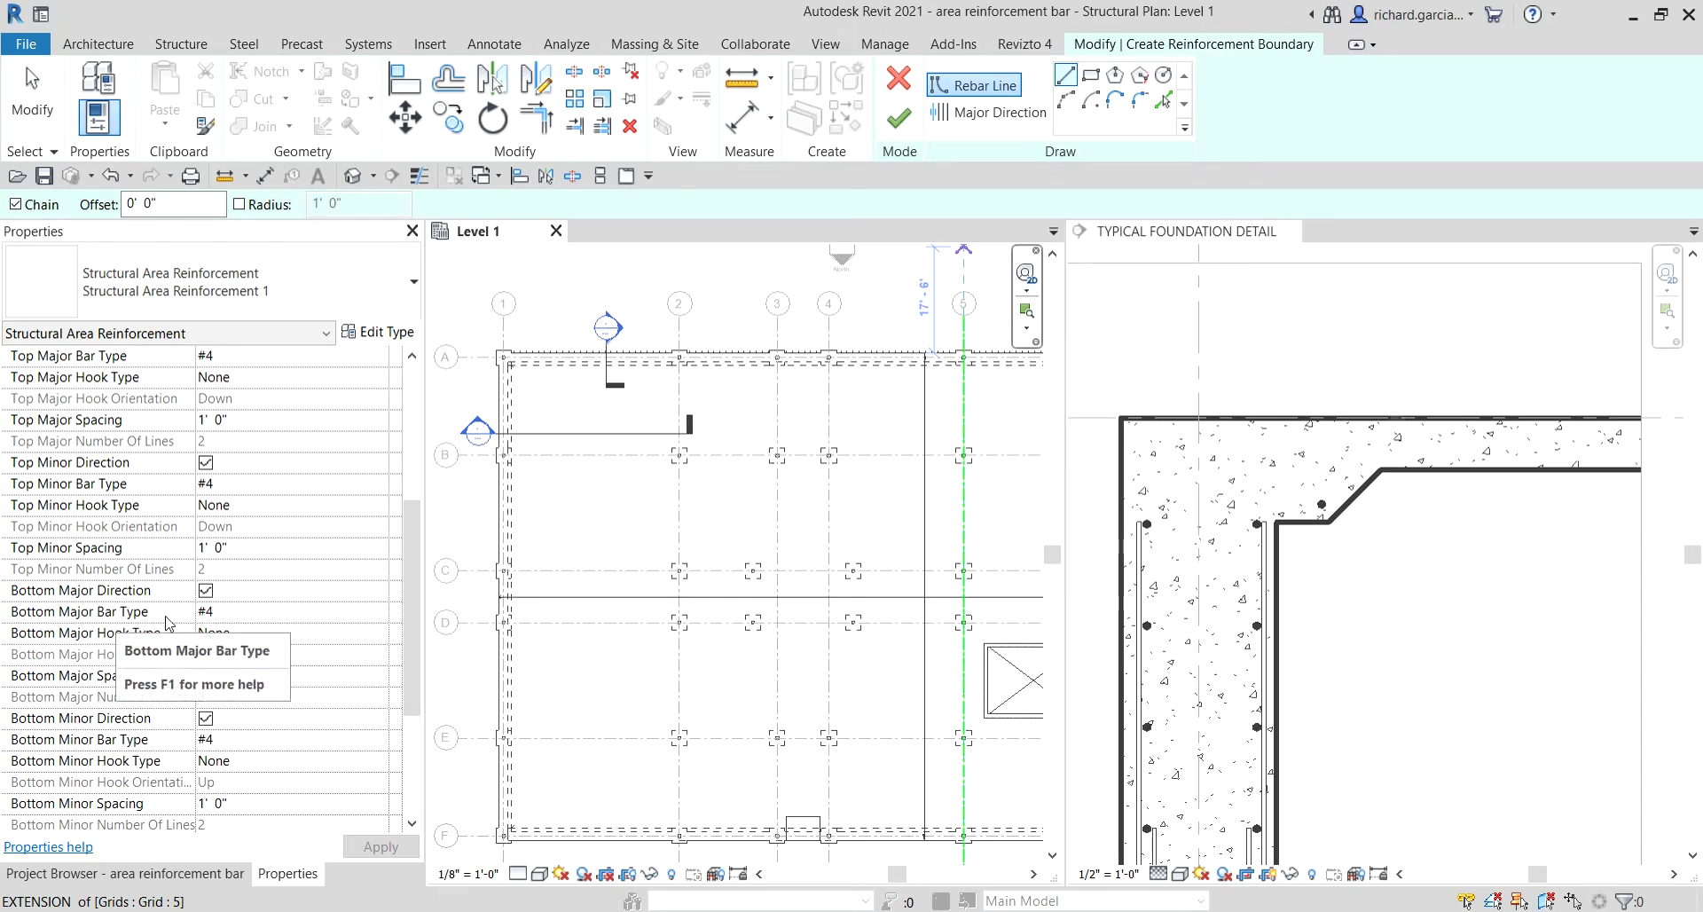
scroll(213, 632, "up", 4)
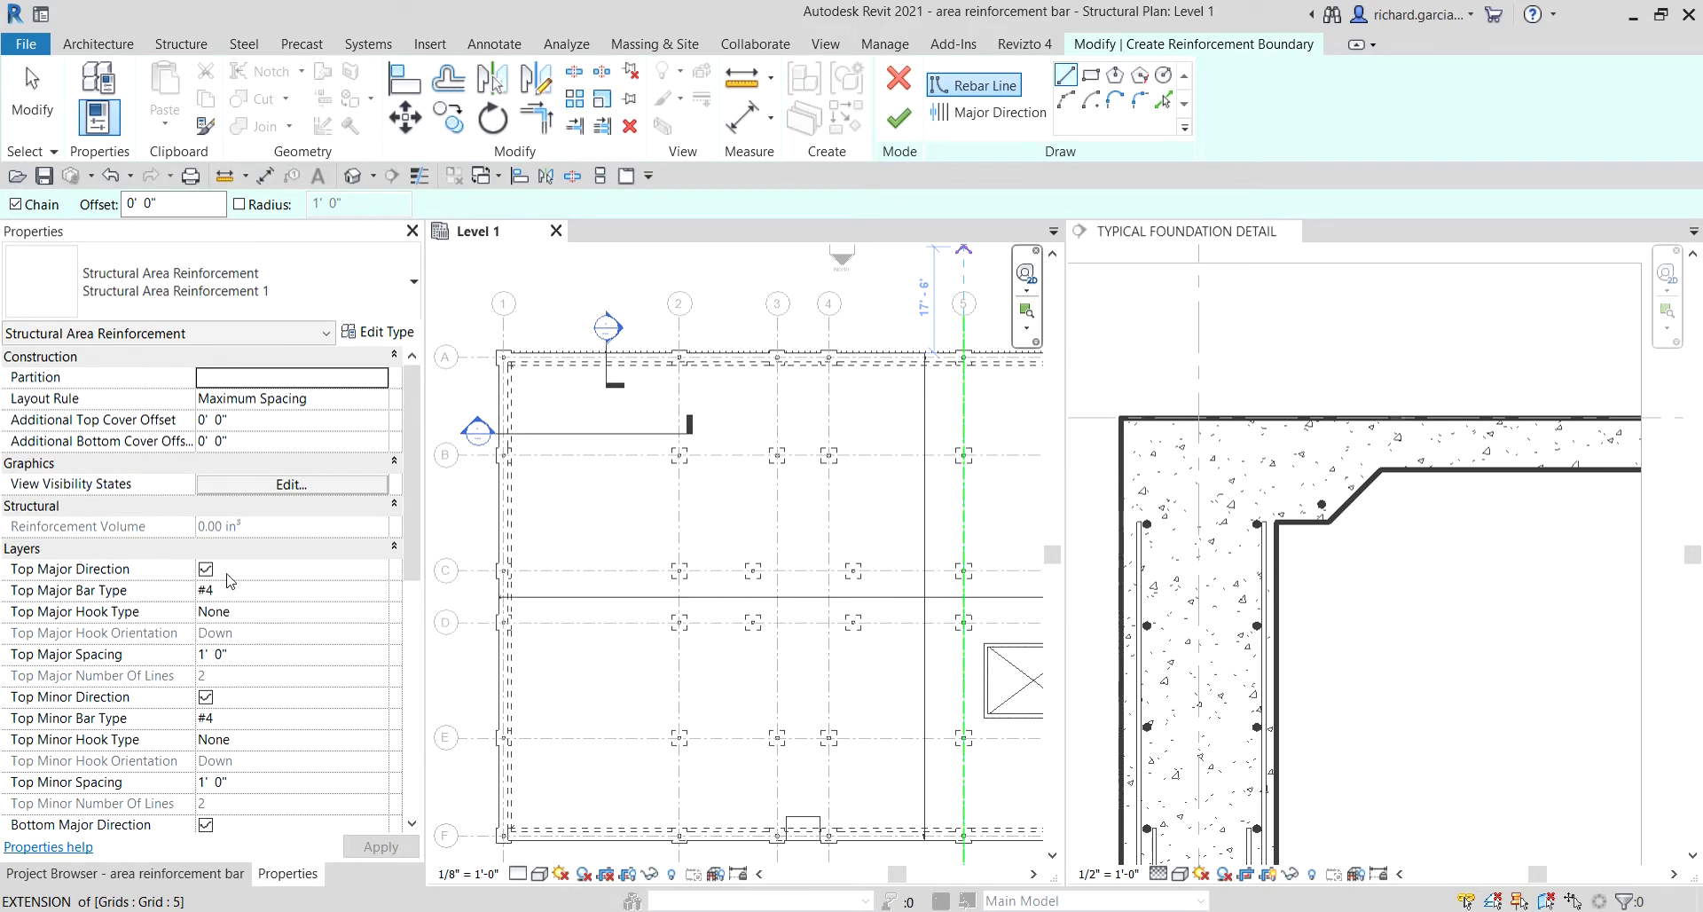
scroll(216, 586, "down", 4)
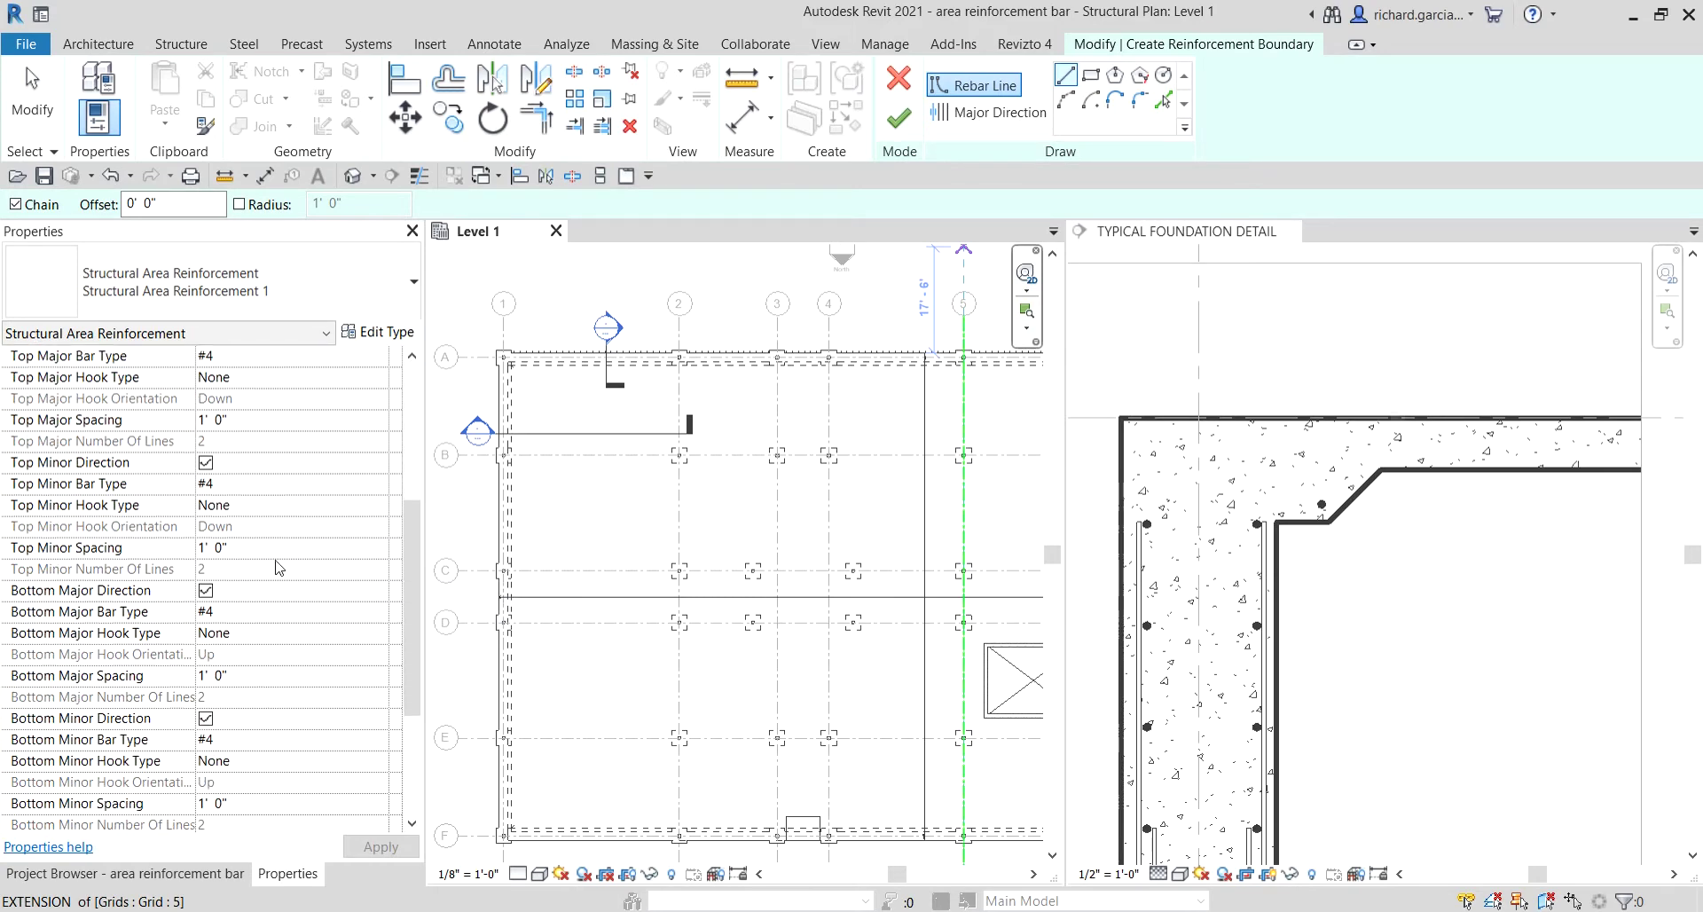
scroll(237, 635, "down", 2)
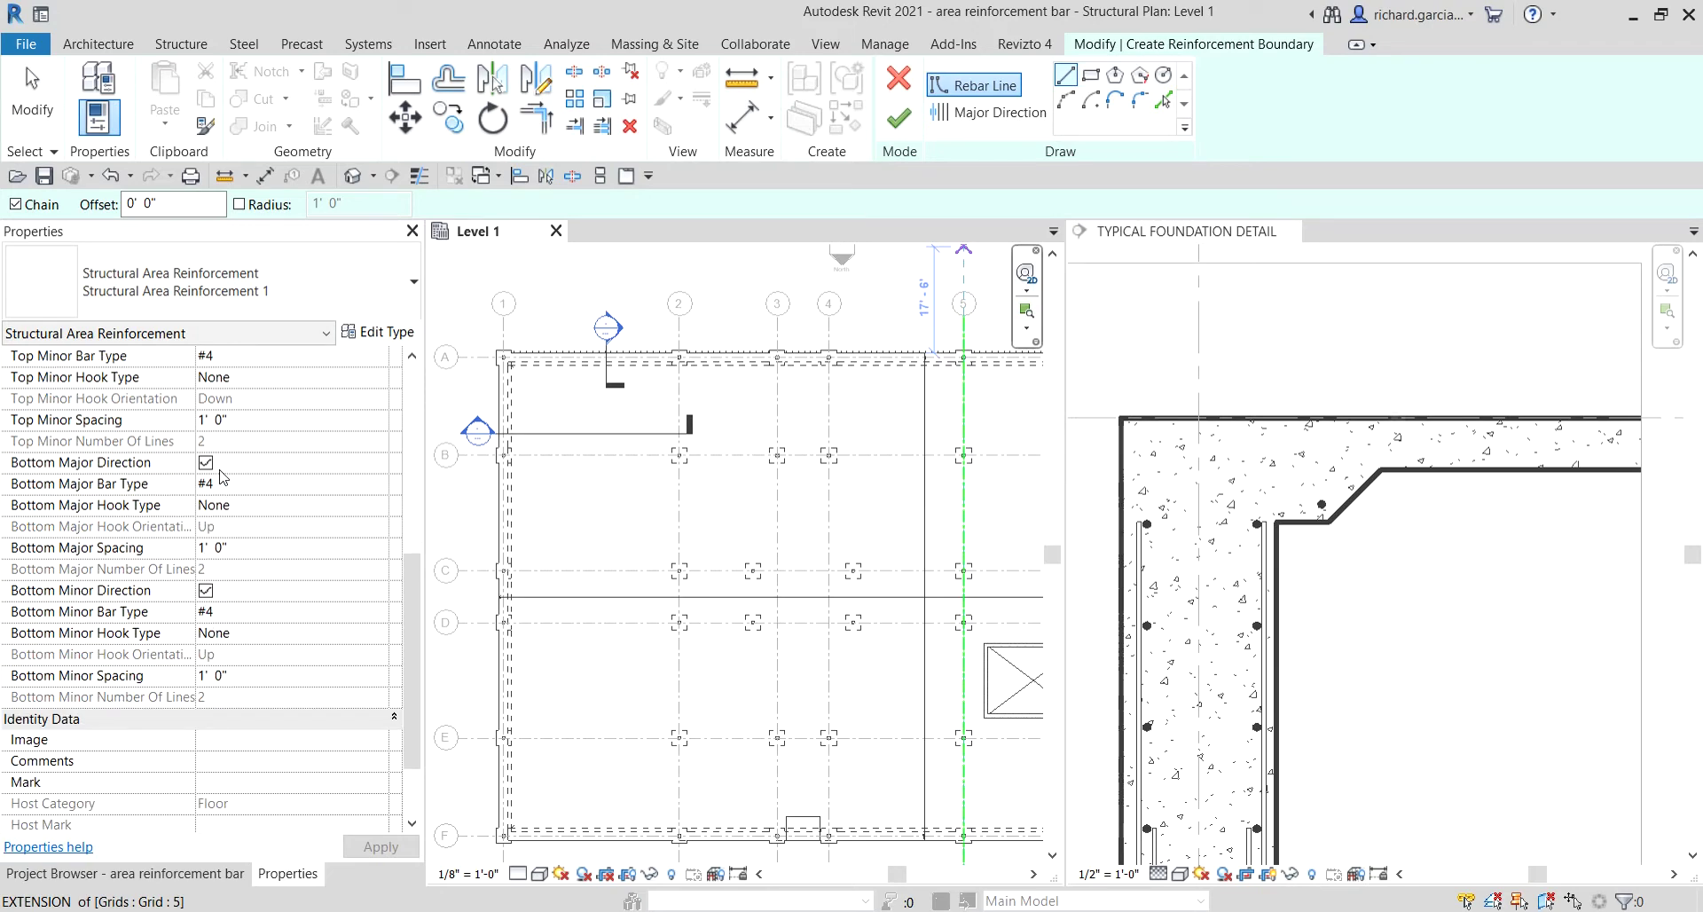
scroll(224, 477, "up", 5)
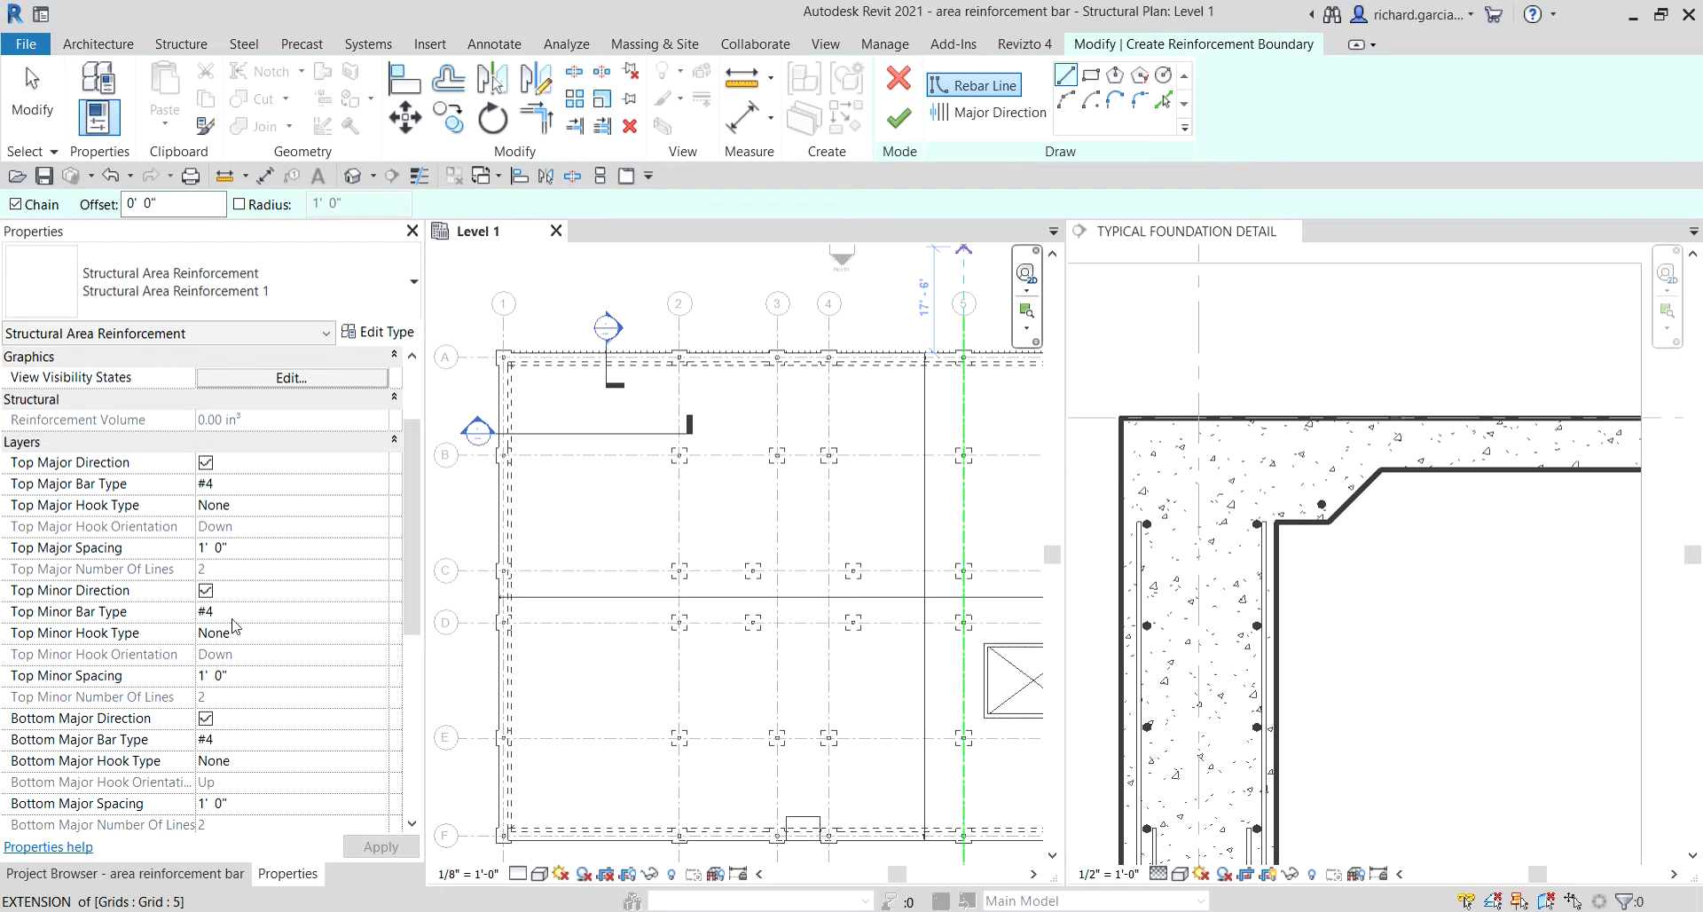
scroll(250, 575, "up", 2)
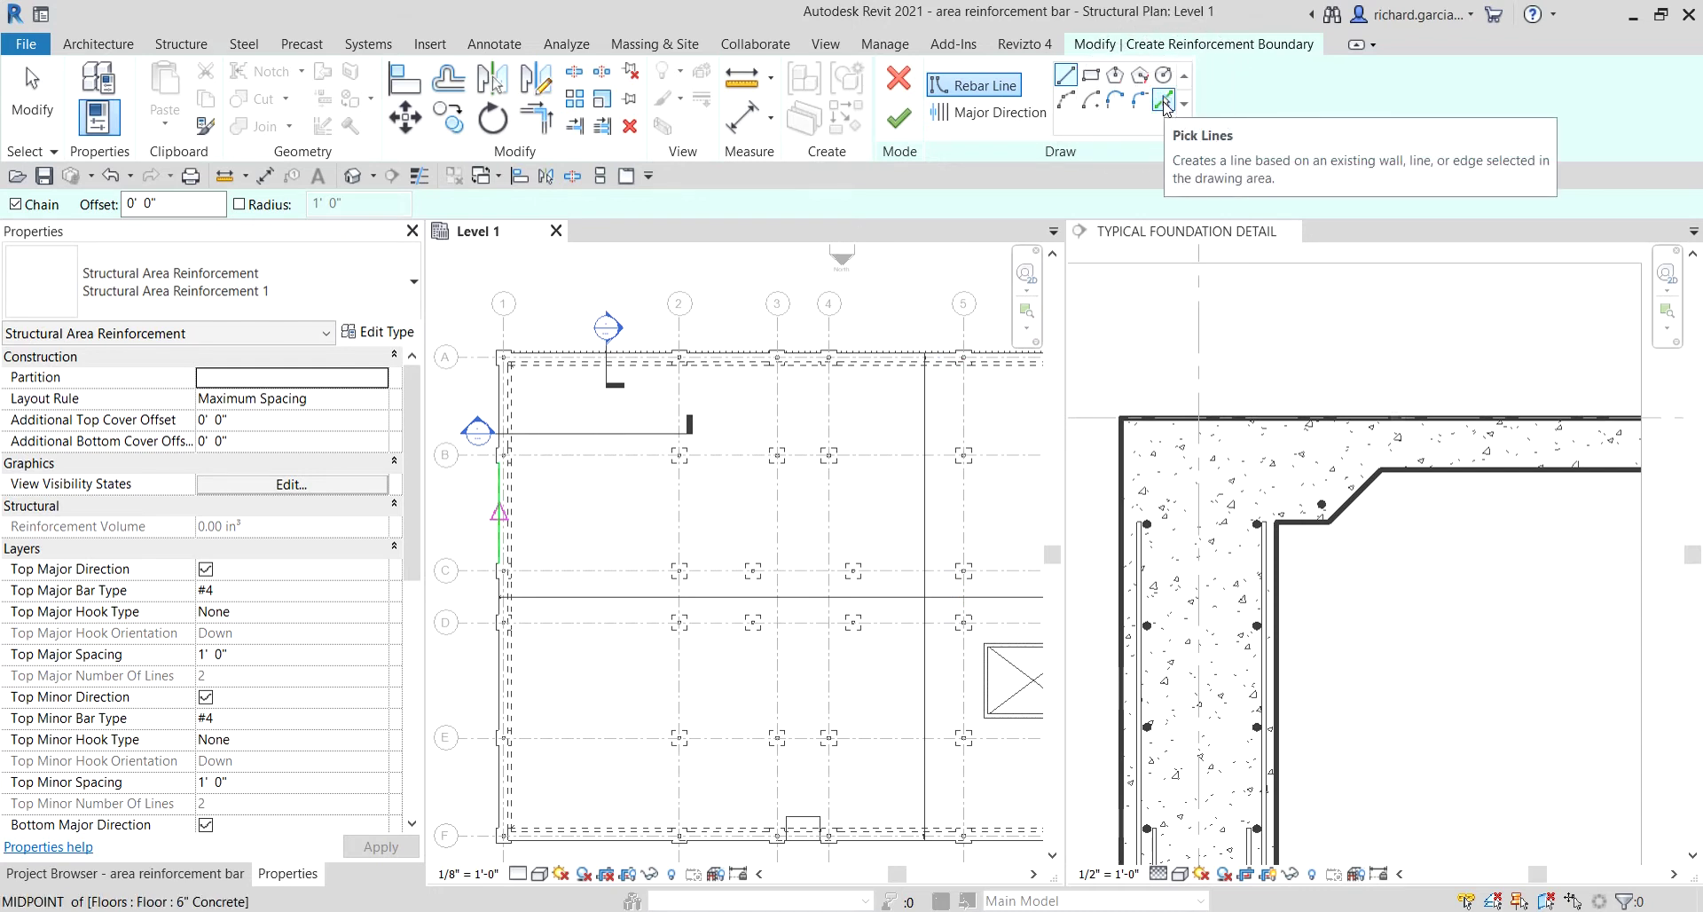
Pick the left foundation wall edge and adjacent floor edges as the first boundary lines.
left_click(1163, 102)
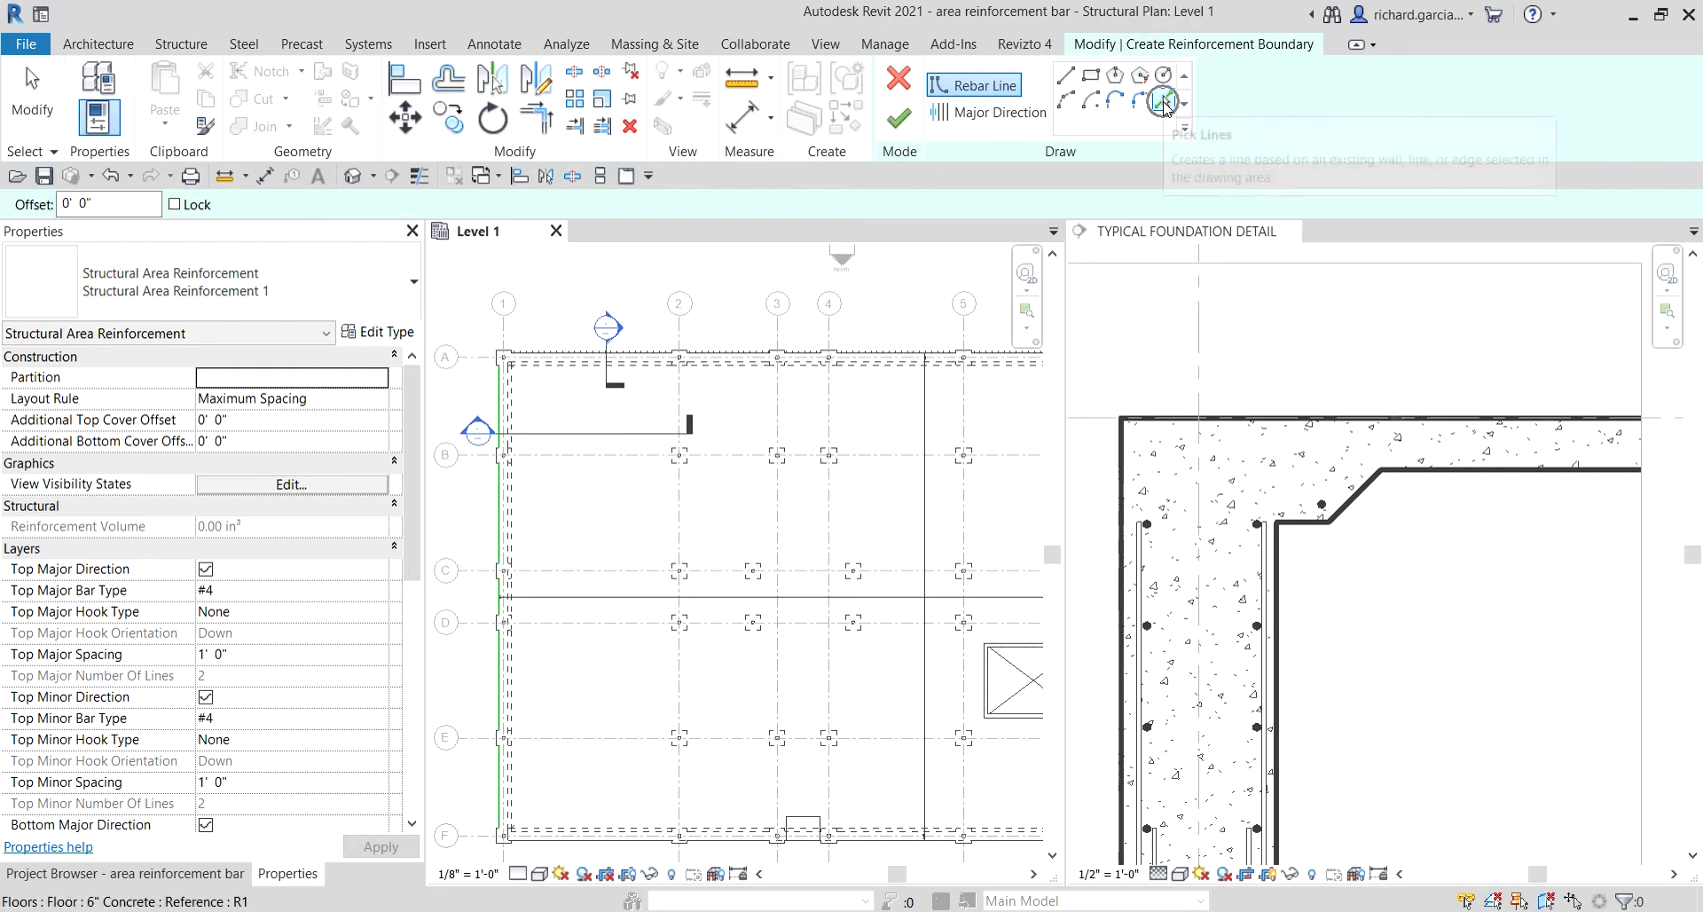
scroll(486, 521, "up", 3)
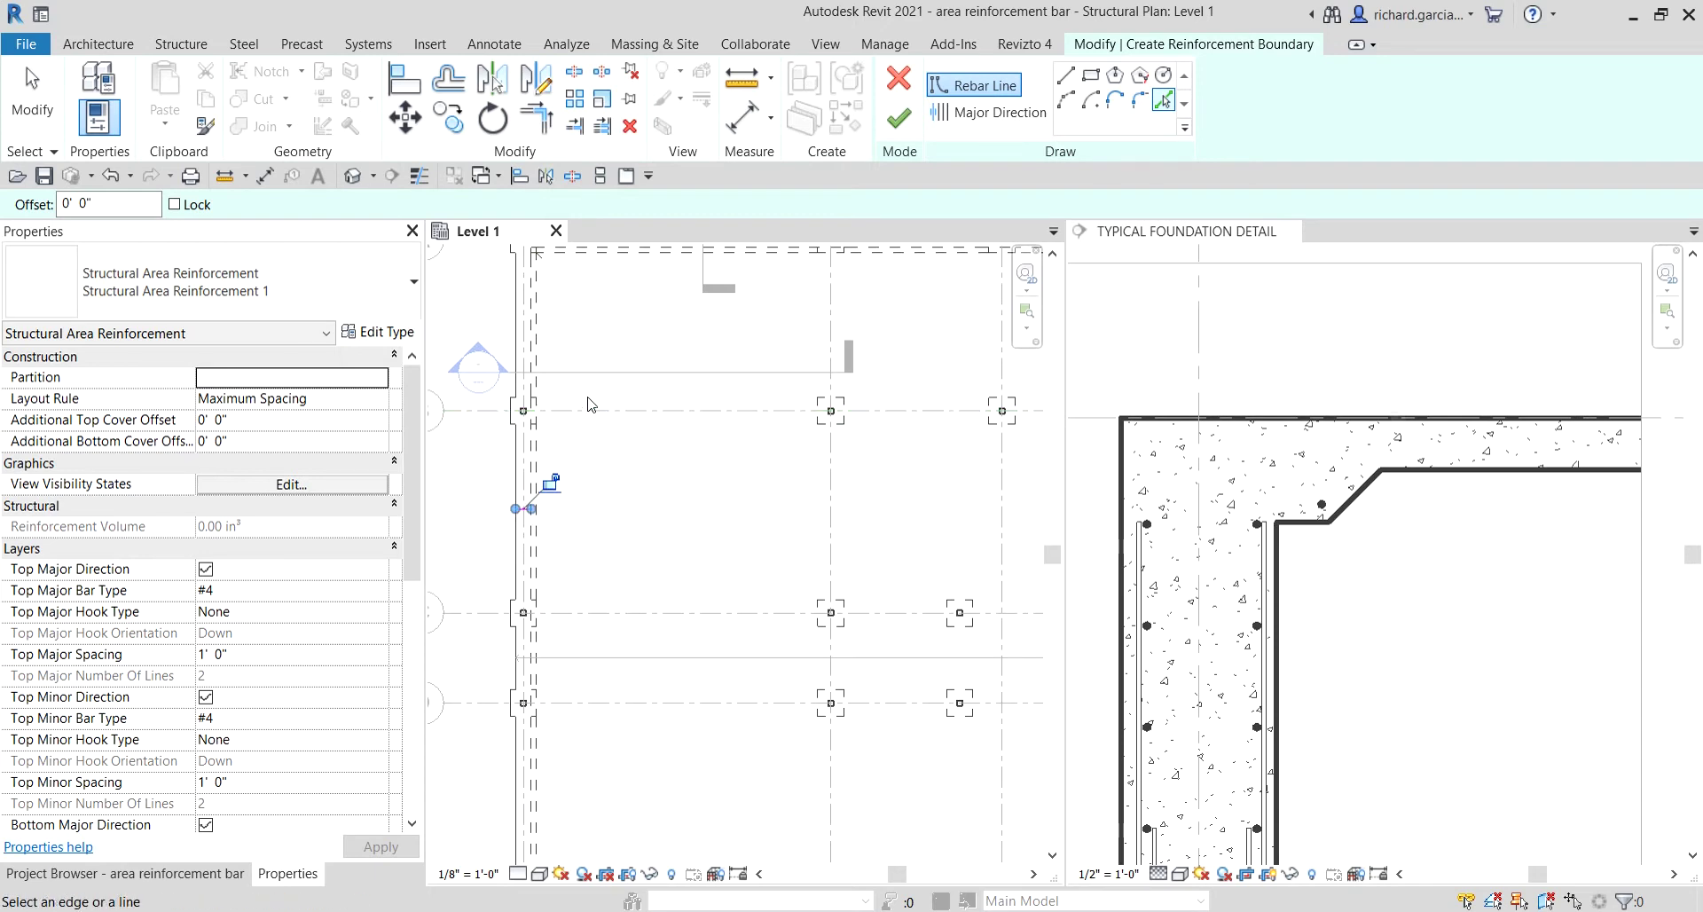
scroll(551, 483, "down", 2)
left_click(558, 386)
scroll(603, 401, "up", 4)
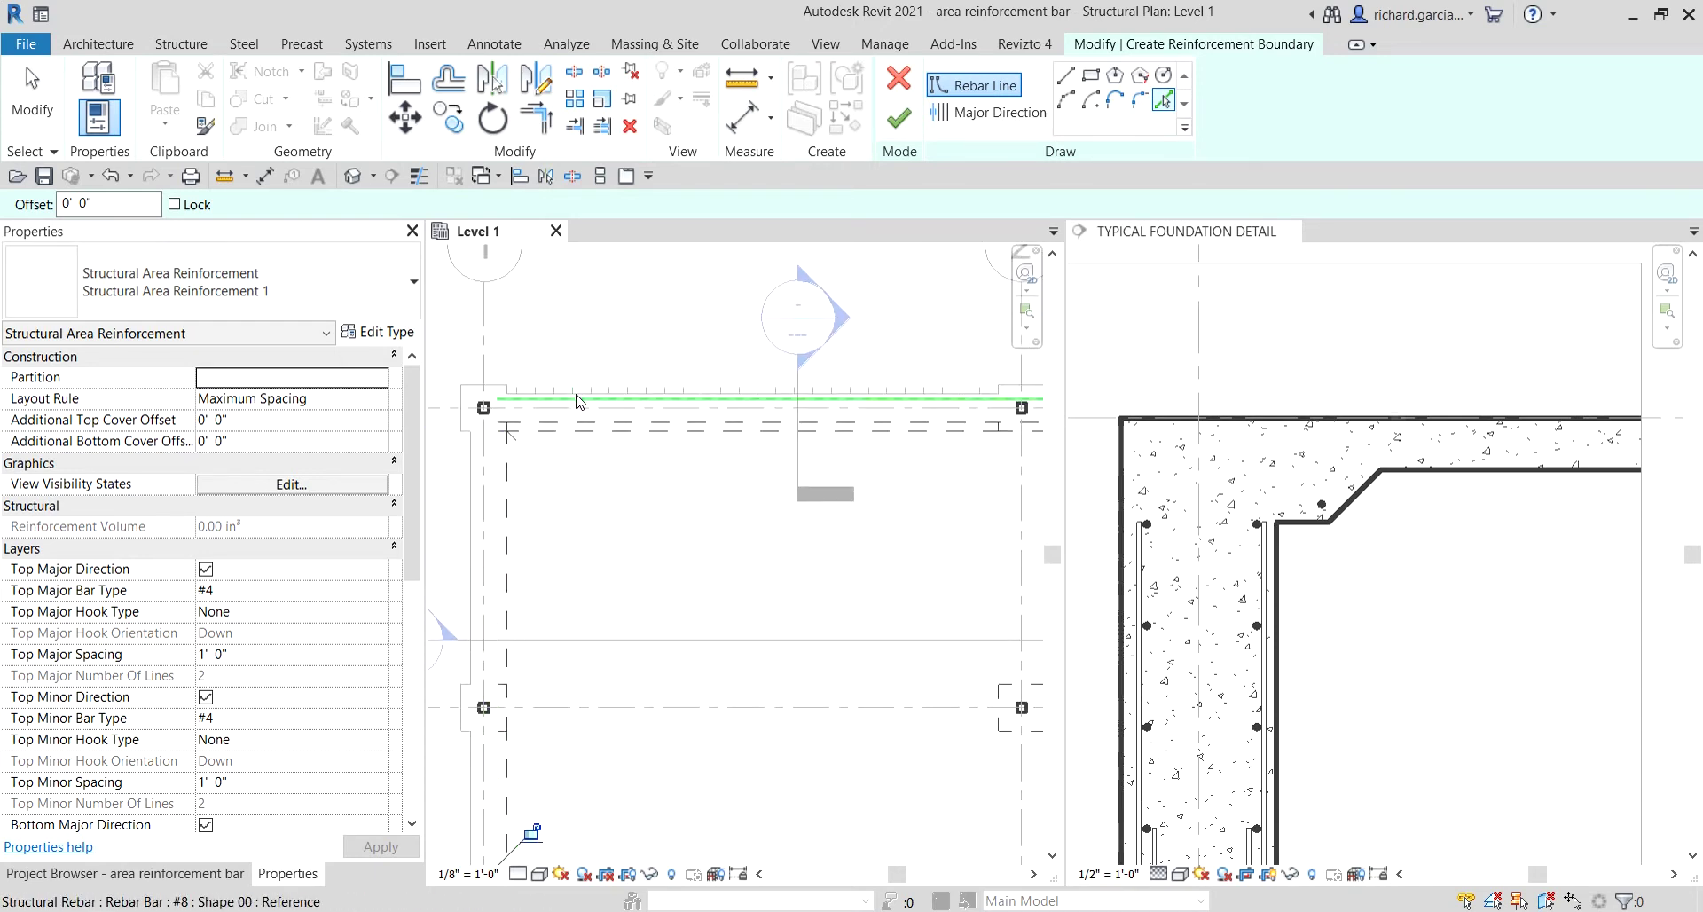
left_click(469, 538)
scroll(595, 441, "up", 2)
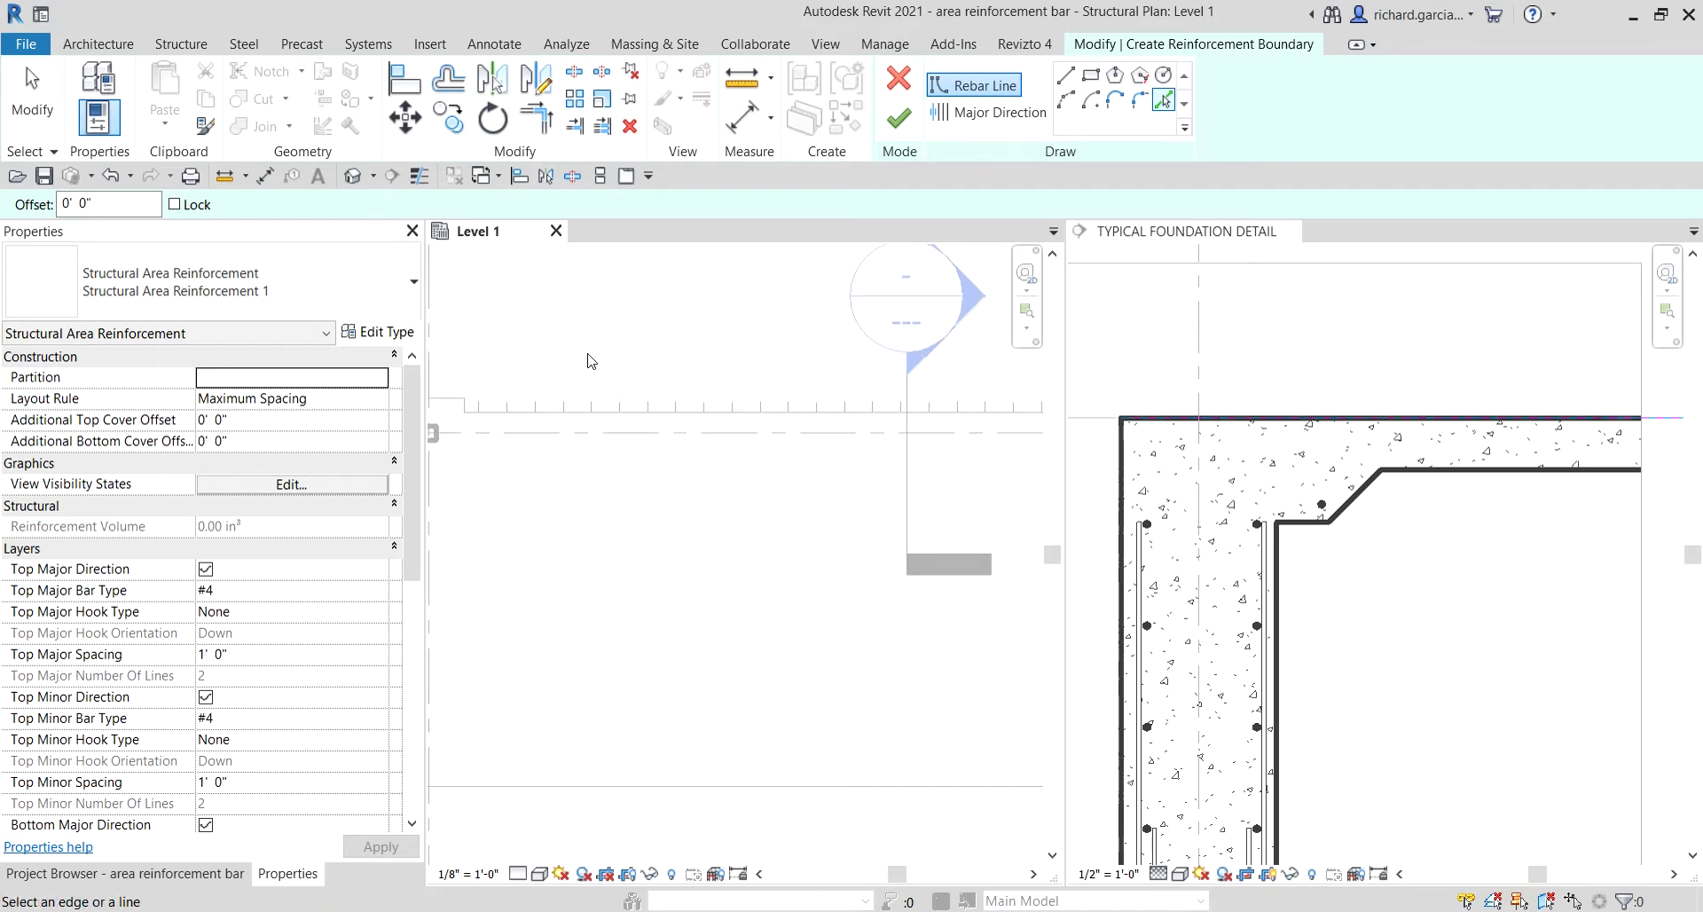
left_click(607, 418)
scroll(607, 444, "down", 3)
scroll(532, 675, "up", 5)
scroll(718, 403, "up", 4)
key("Escape")
key("Escape")
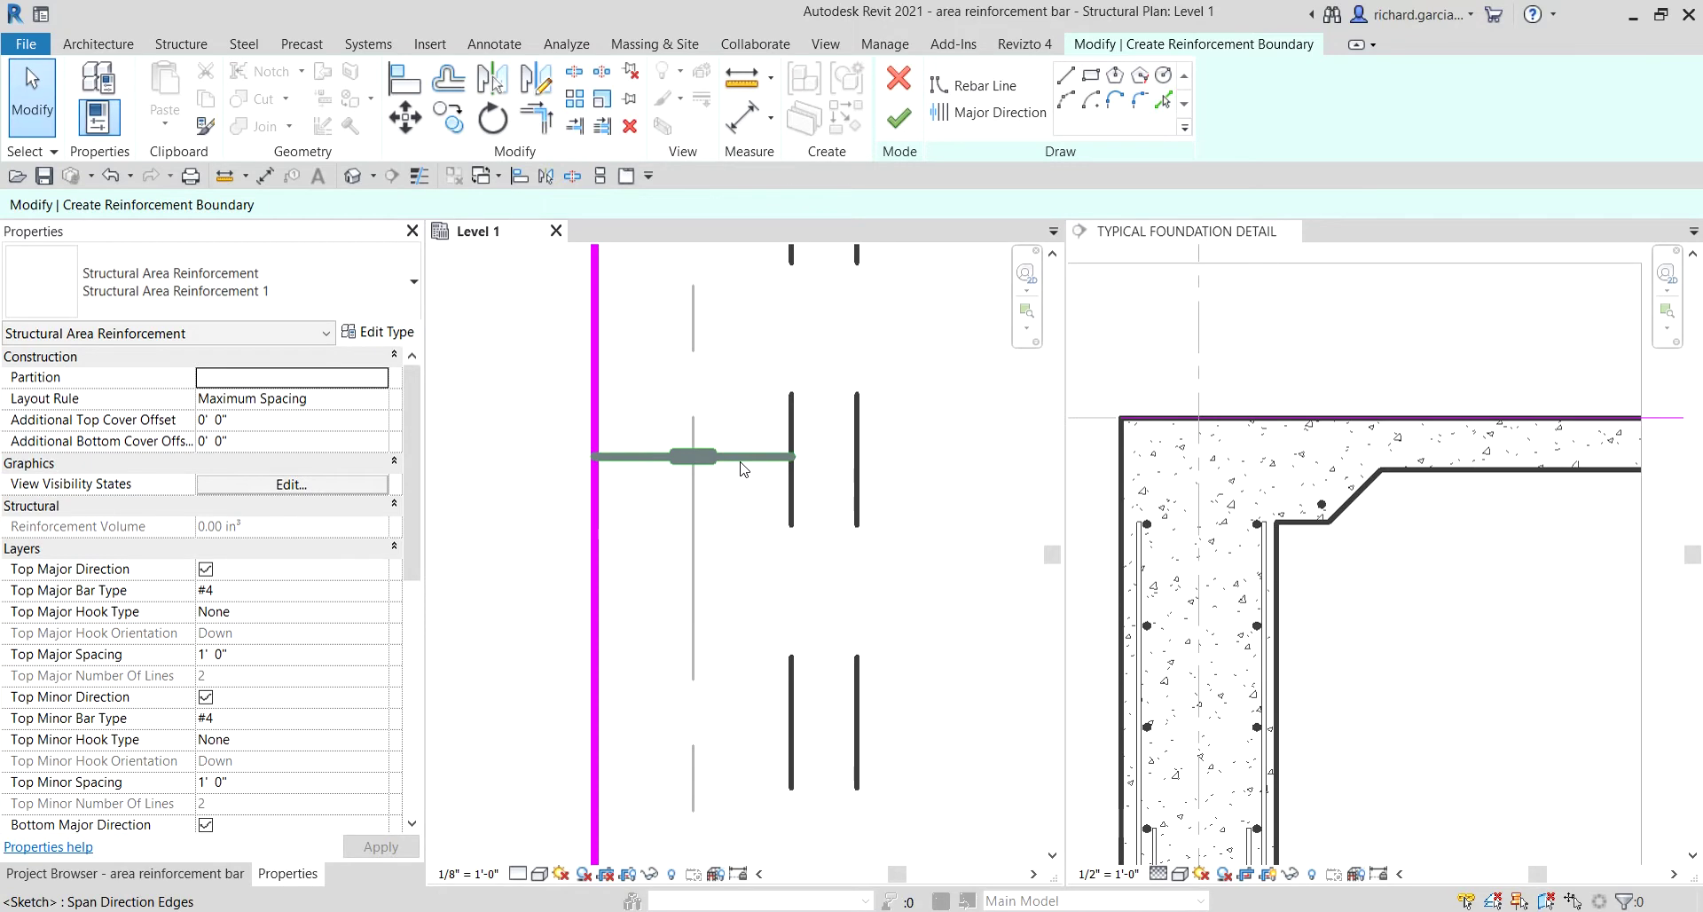
Delete the two misplaced boundary lines, including the wrong top one.
left_click(608, 494)
key("Delete")
mouse_move(639, 494)
middle_mouse_down()
mouse_move(678, 529)
mouse_move(654, 638)
middle_mouse_up()
scroll(678, 530, "down", 2)
left_click(659, 457)
key("Delete")
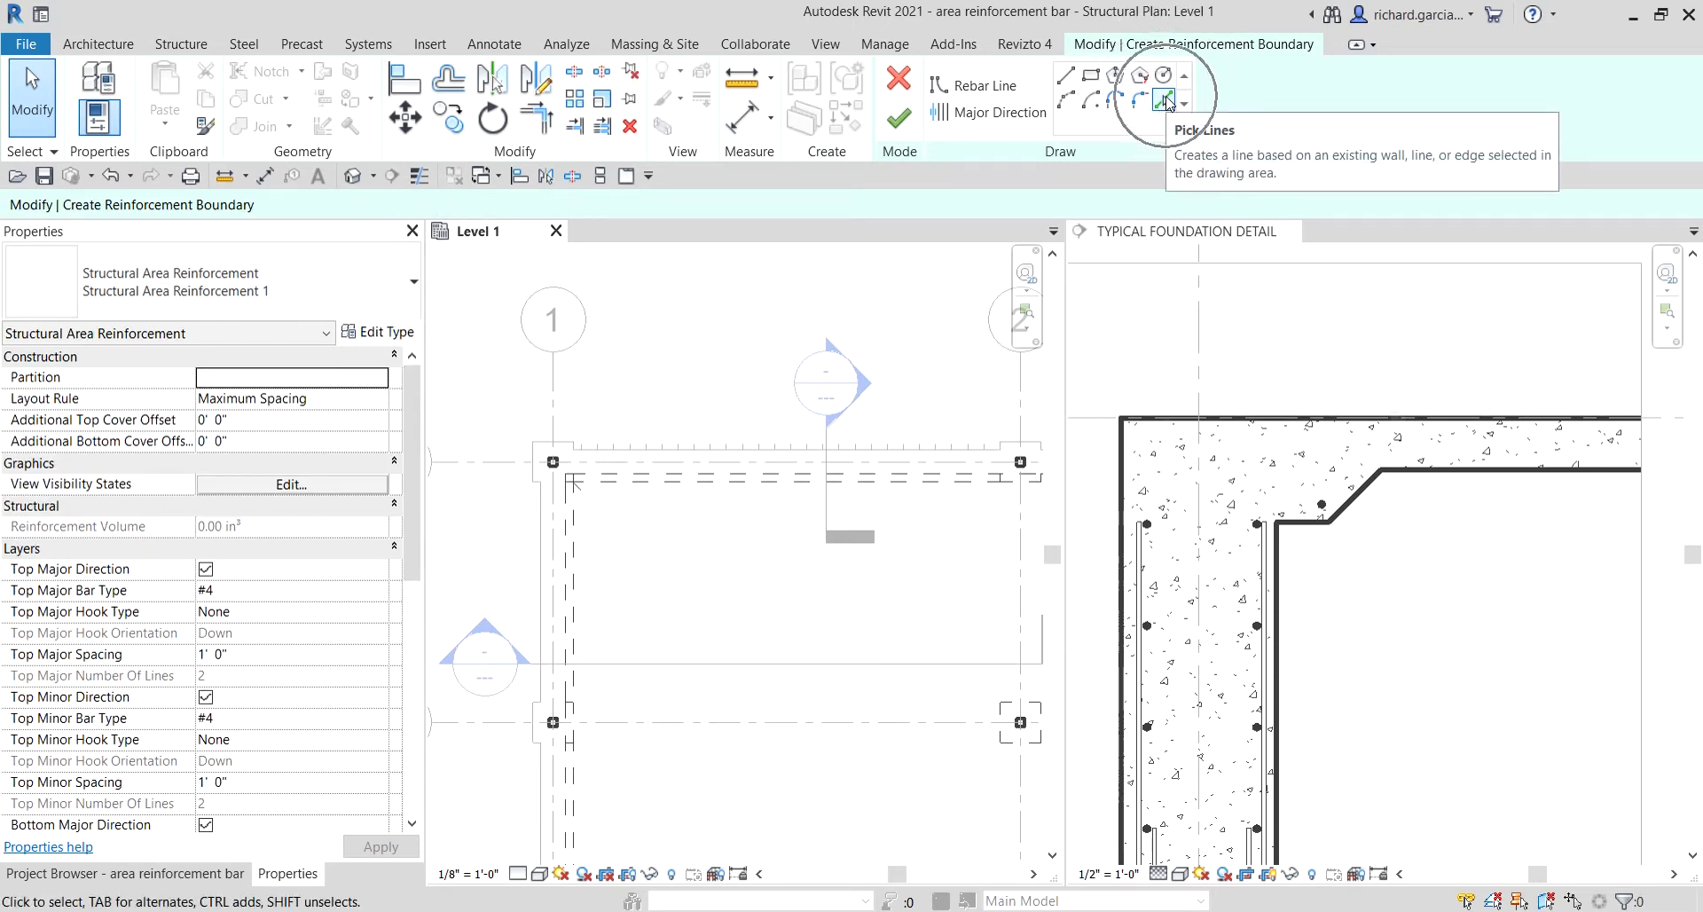
Pick the upper-left and top floor edges as boundary lines.
left_click(1164, 102)
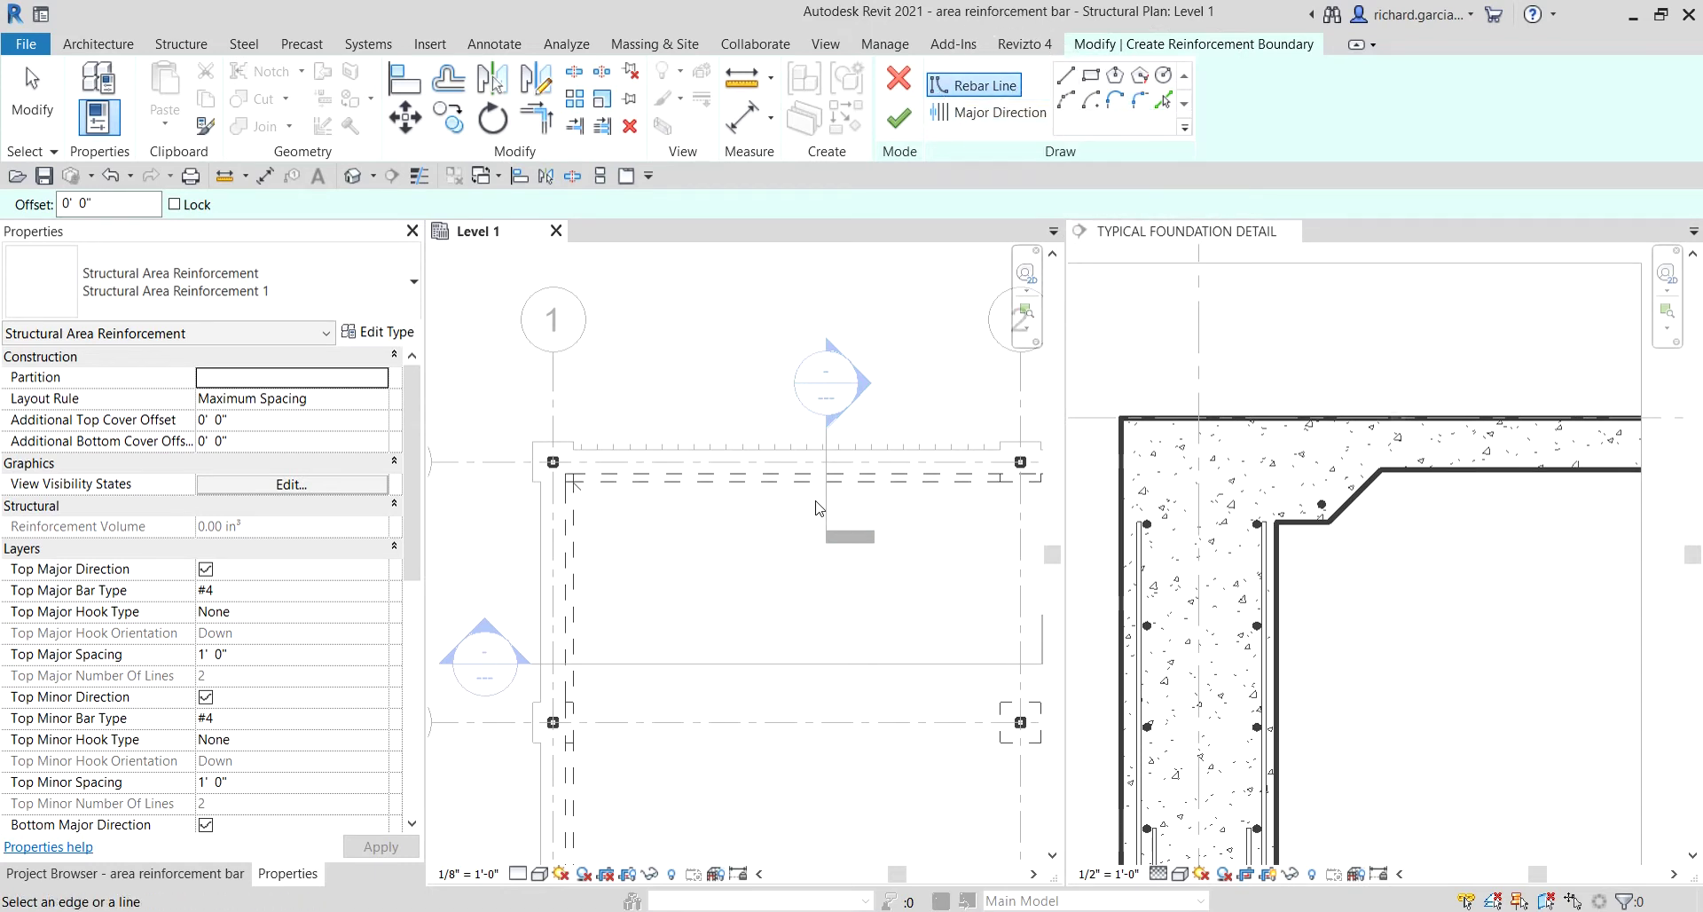
scroll(550, 488, "up", 4)
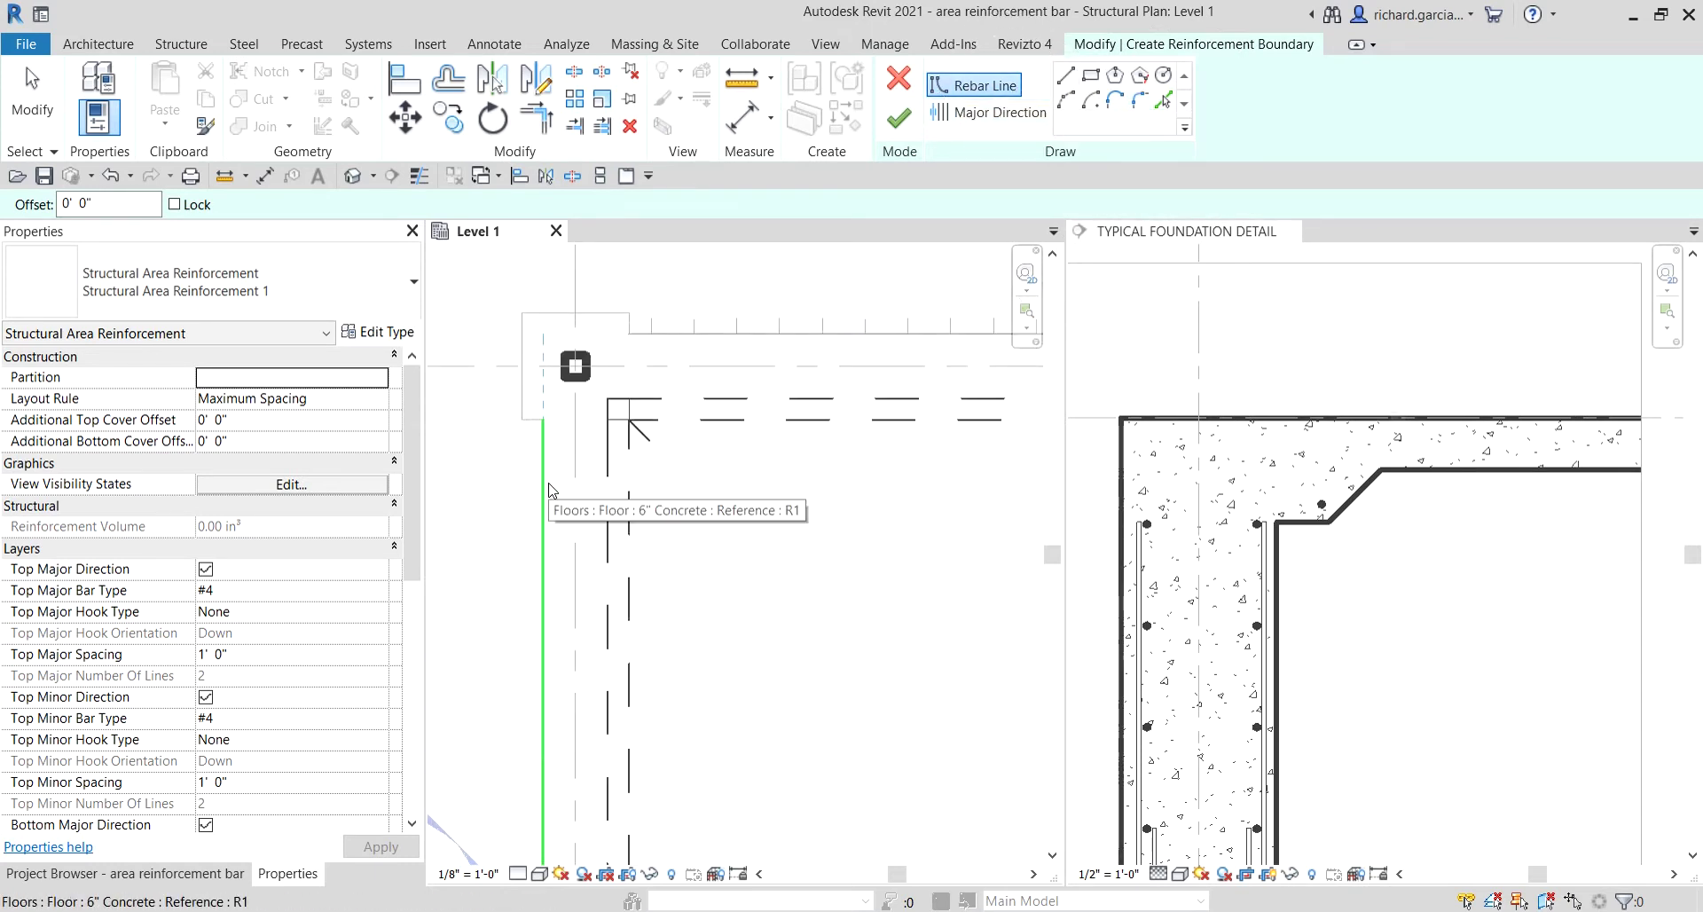
left_click(549, 489)
scroll(555, 492, "down", 4)
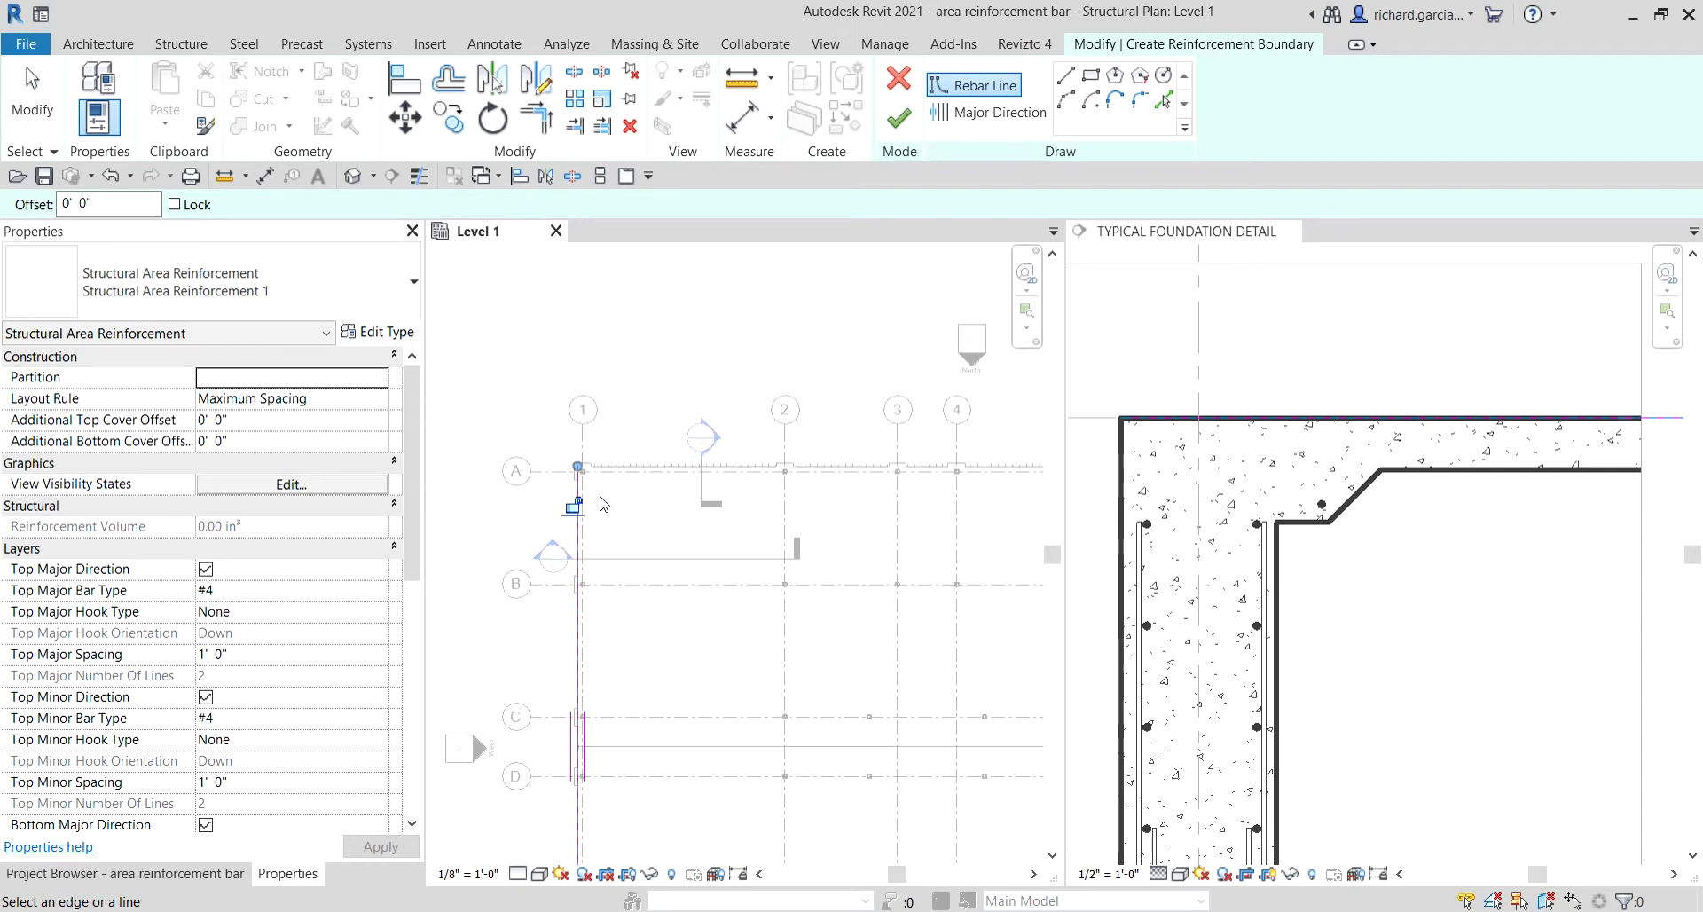
scroll(623, 479, "up", 5)
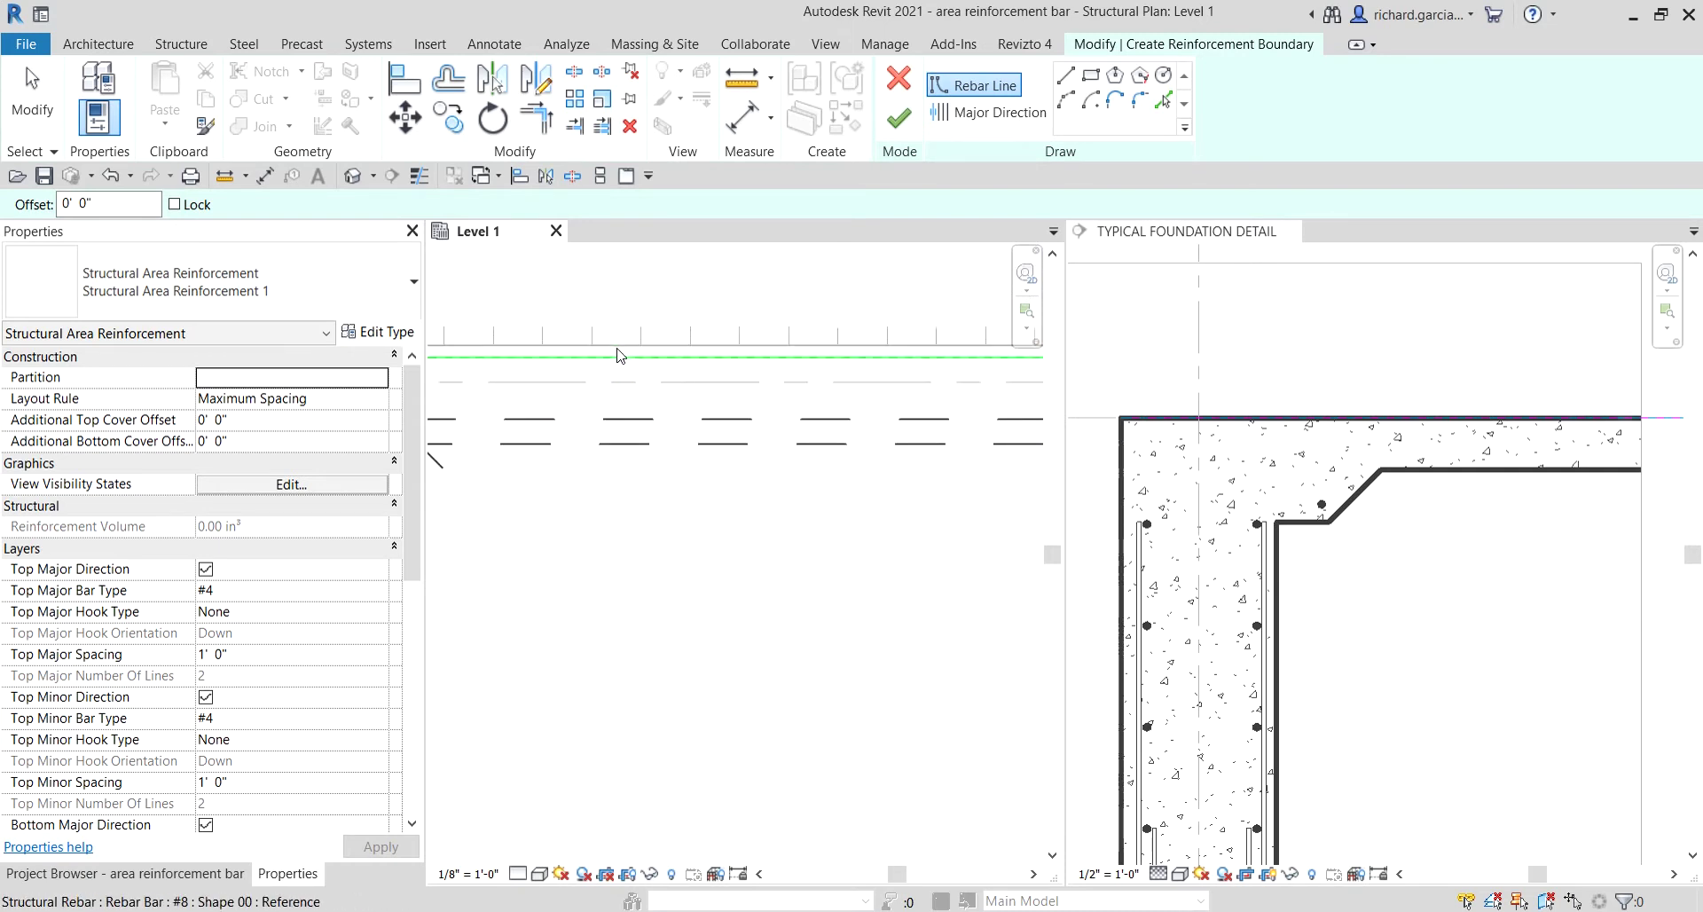
left_click(619, 355)
scroll(620, 373, "down", 5)
scroll(595, 789, "up", 4)
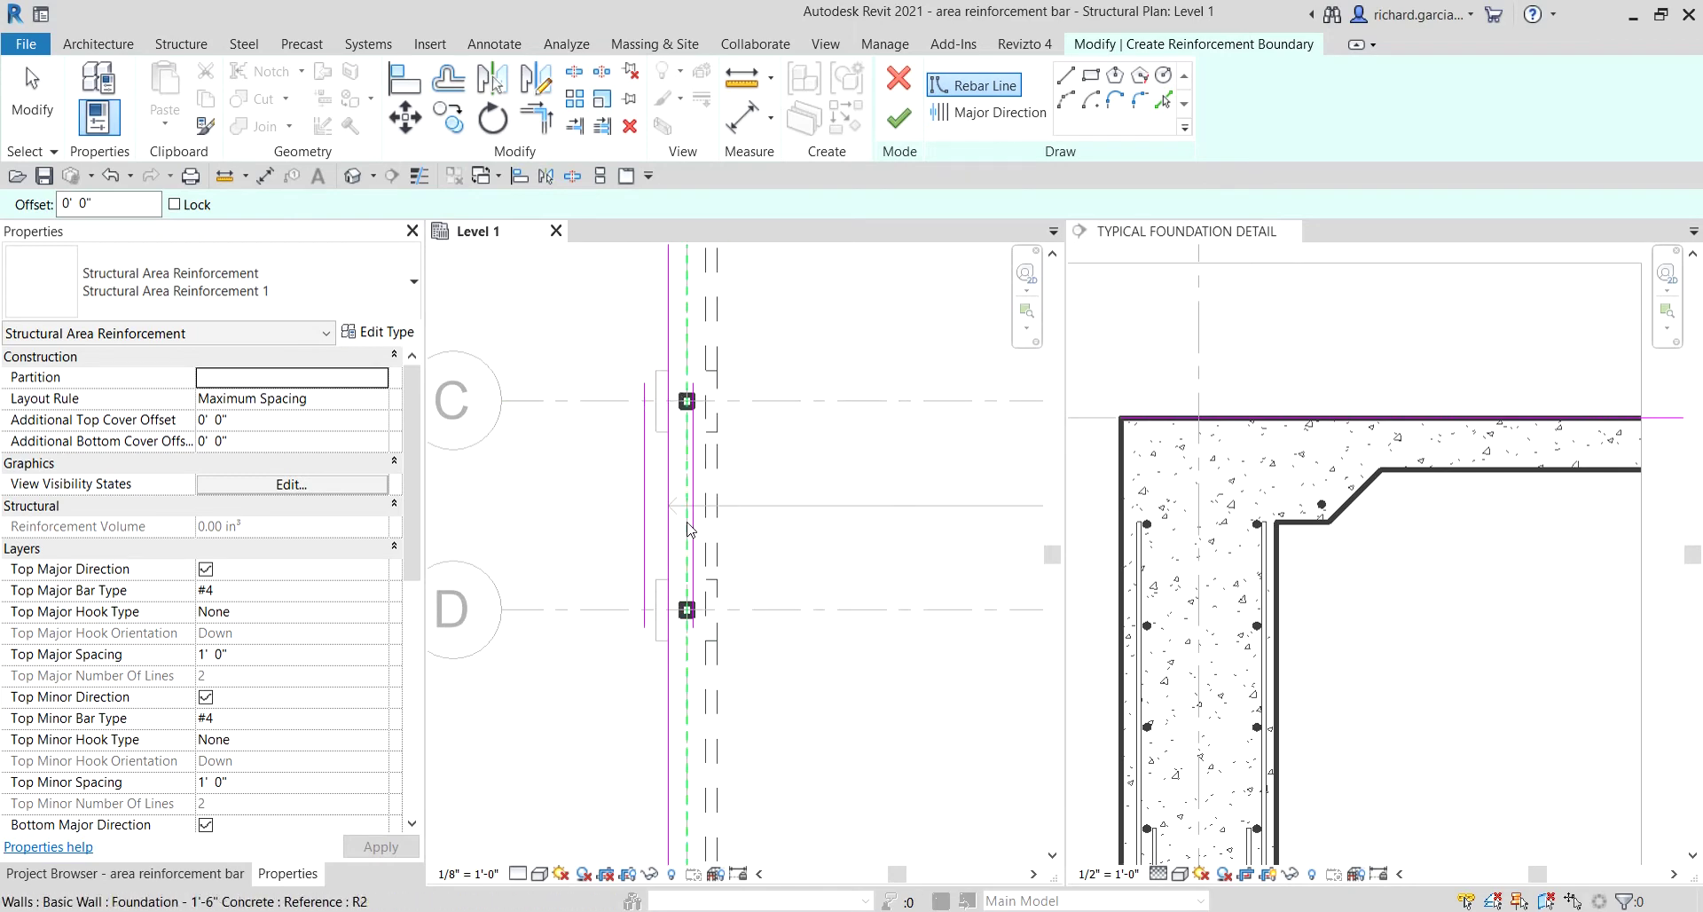
scroll(781, 494, "down", 5)
middle_click_drag(780, 494, 582, 369)
scroll(609, 463, "up", 5)
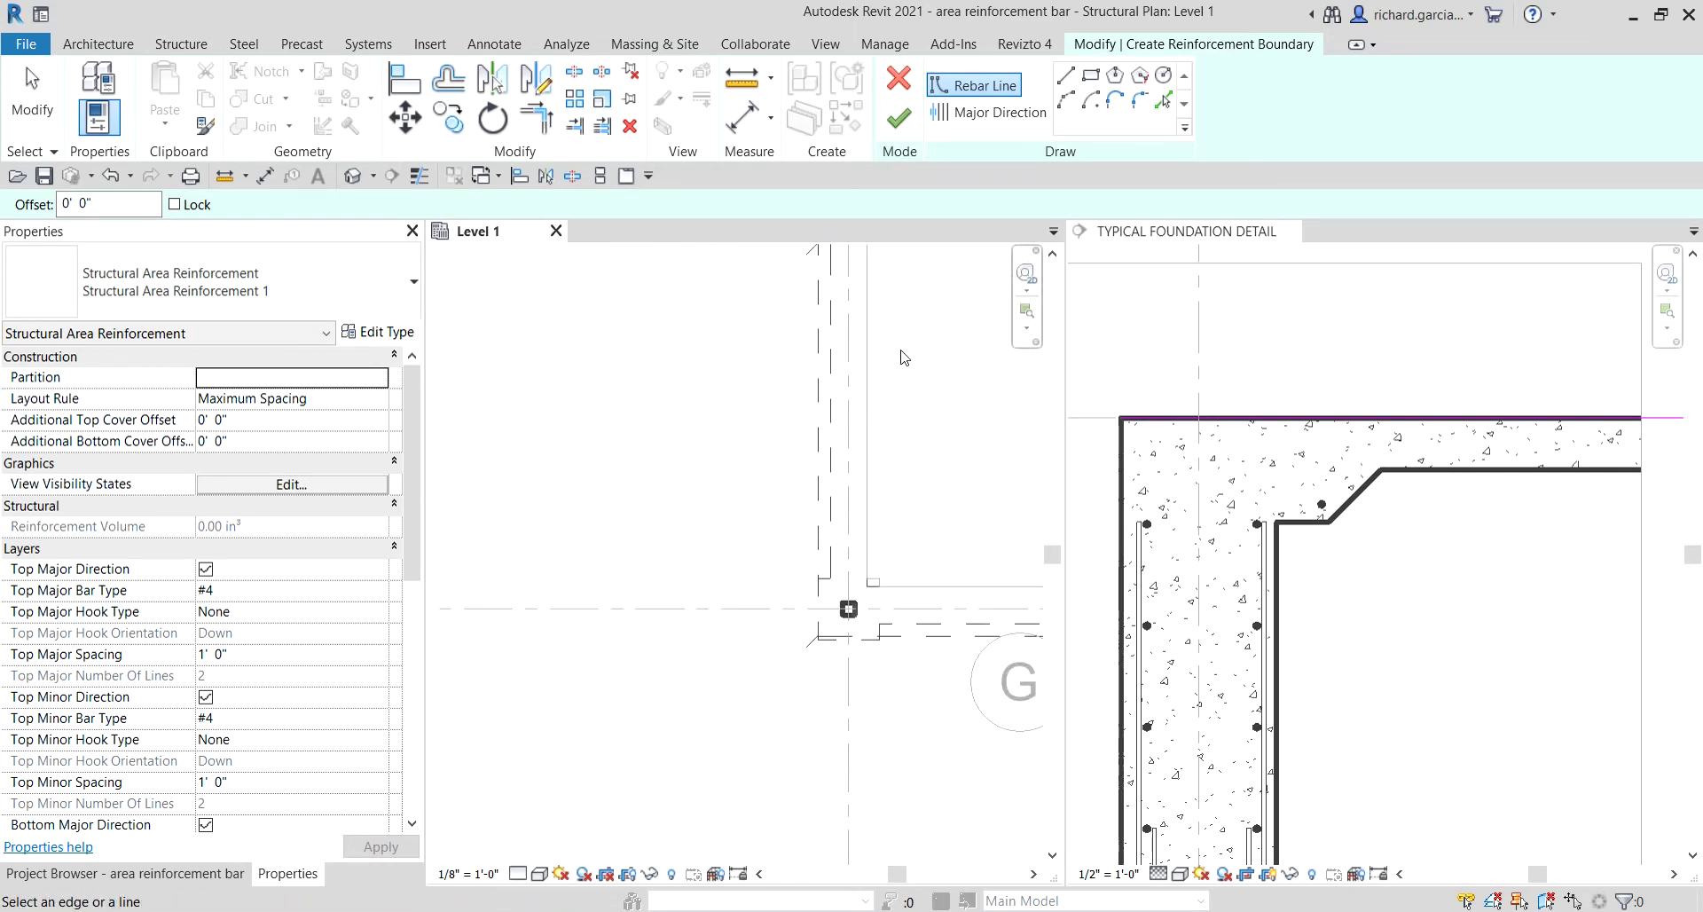
Pick the slab edges near grid G and the curved edge as a boundary arc.
left_click(871, 417)
middle_click_drag(945, 502, 745, 482)
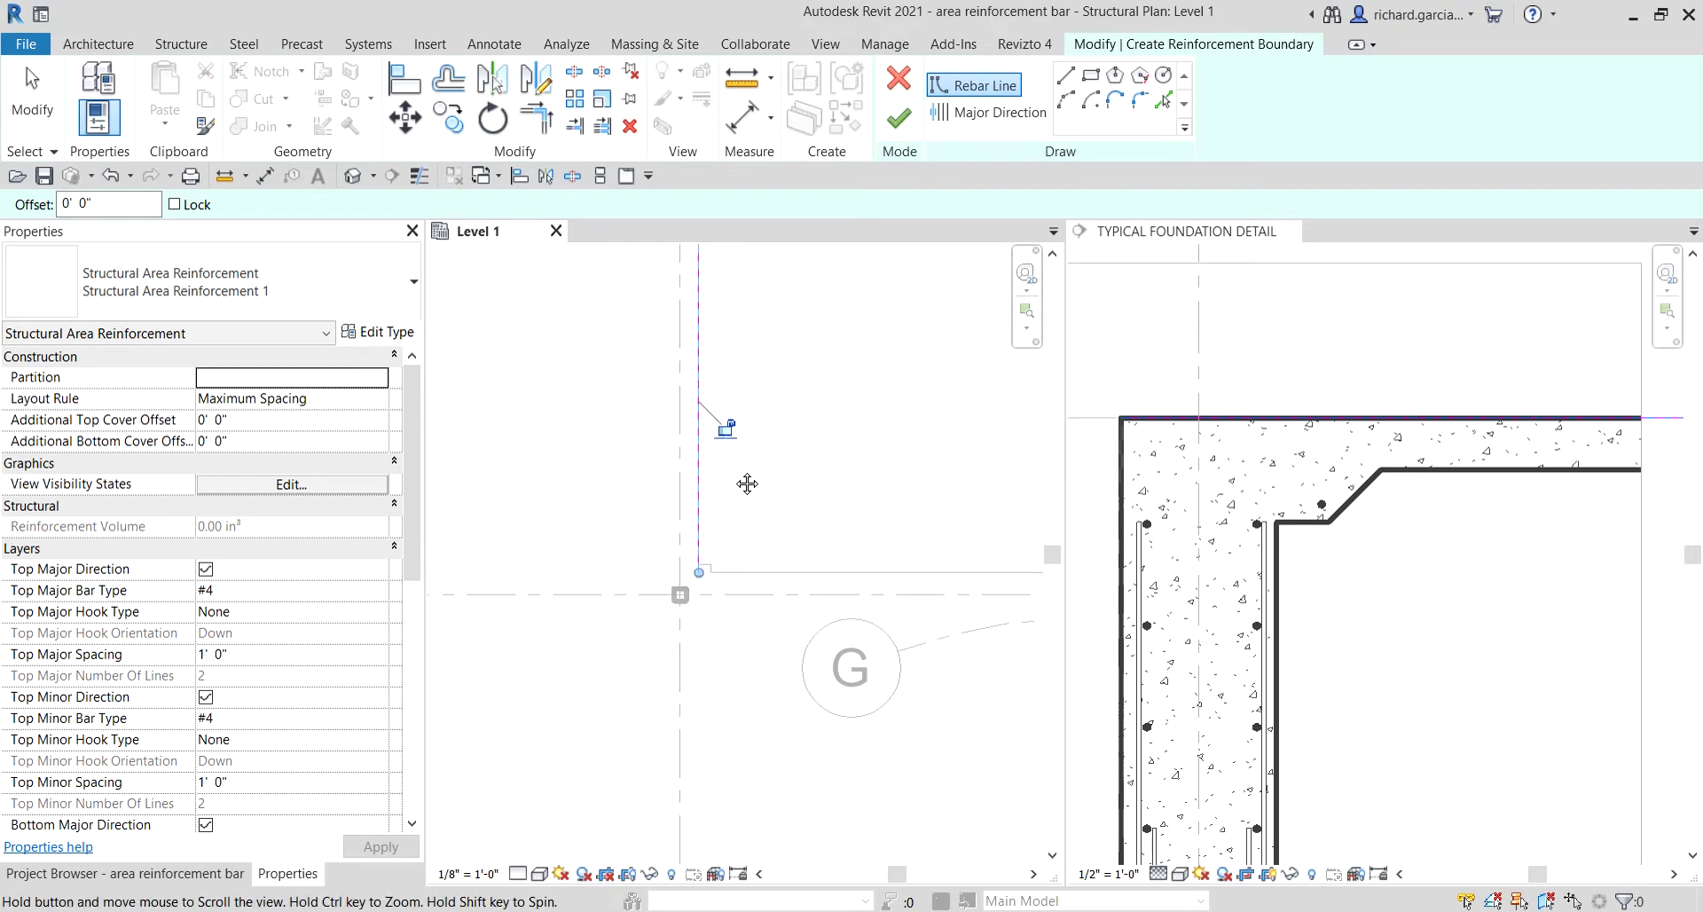
left_click(856, 568)
mouse_move(866, 544)
middle_mouse_down()
mouse_move(639, 502)
mouse_move(715, 426)
middle_mouse_up()
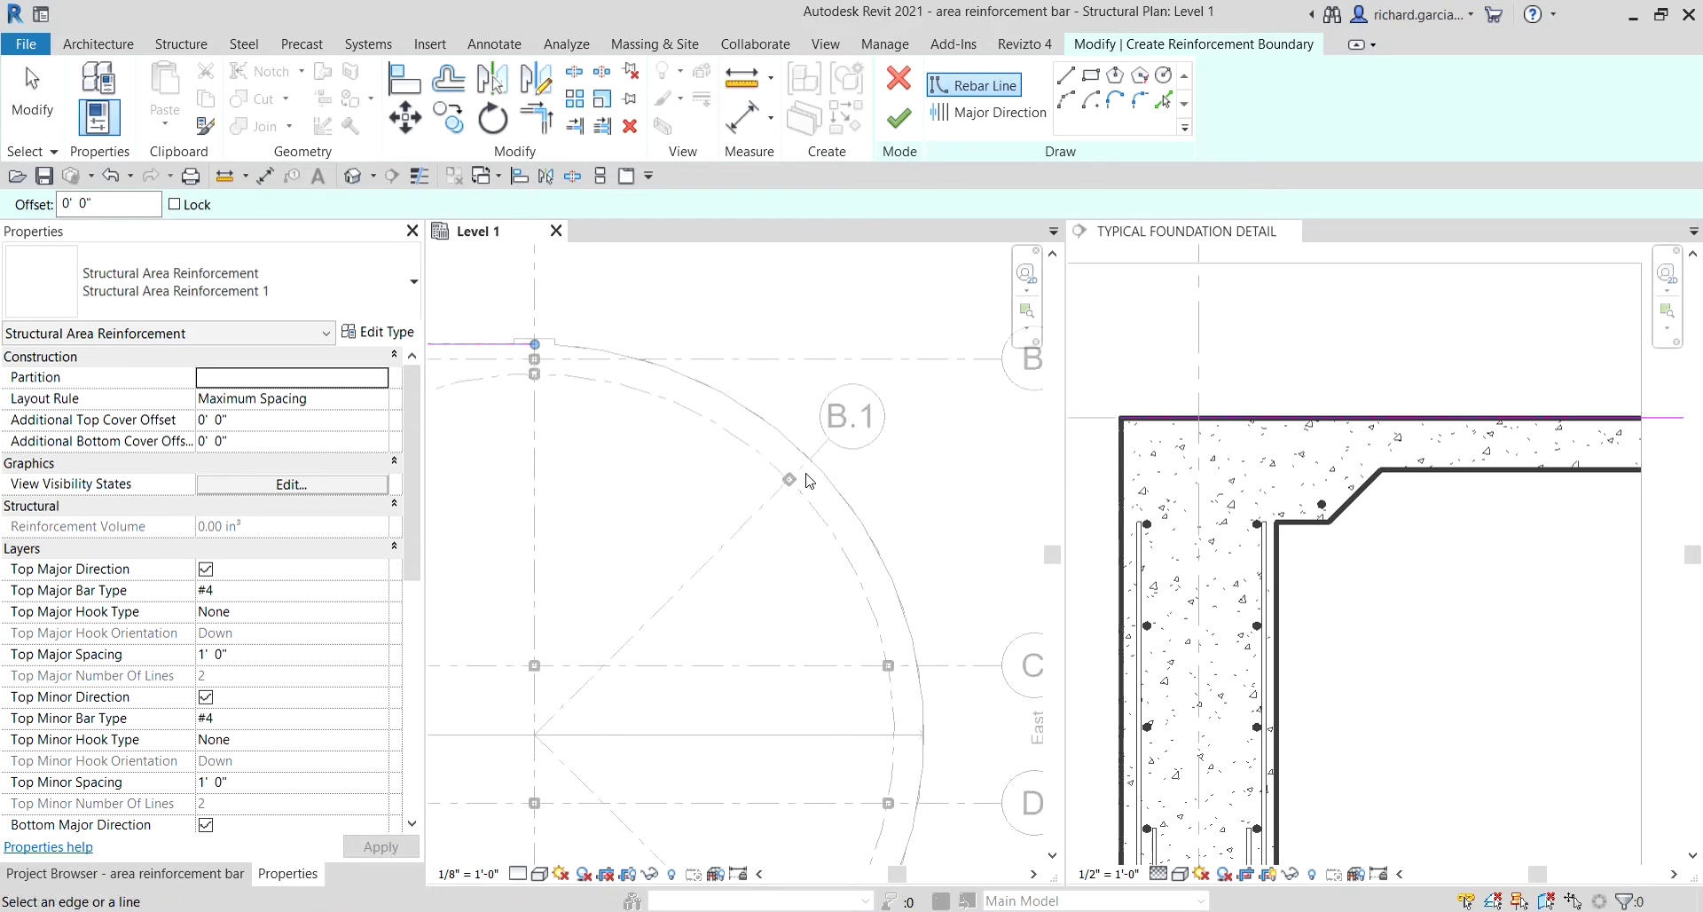
left_click(777, 418)
Pick the bottom and right slab edges to complete the boundary.
scroll(710, 399, "down", 3)
middle_click_drag(620, 376, 895, 372)
scroll(727, 470, "up", 3)
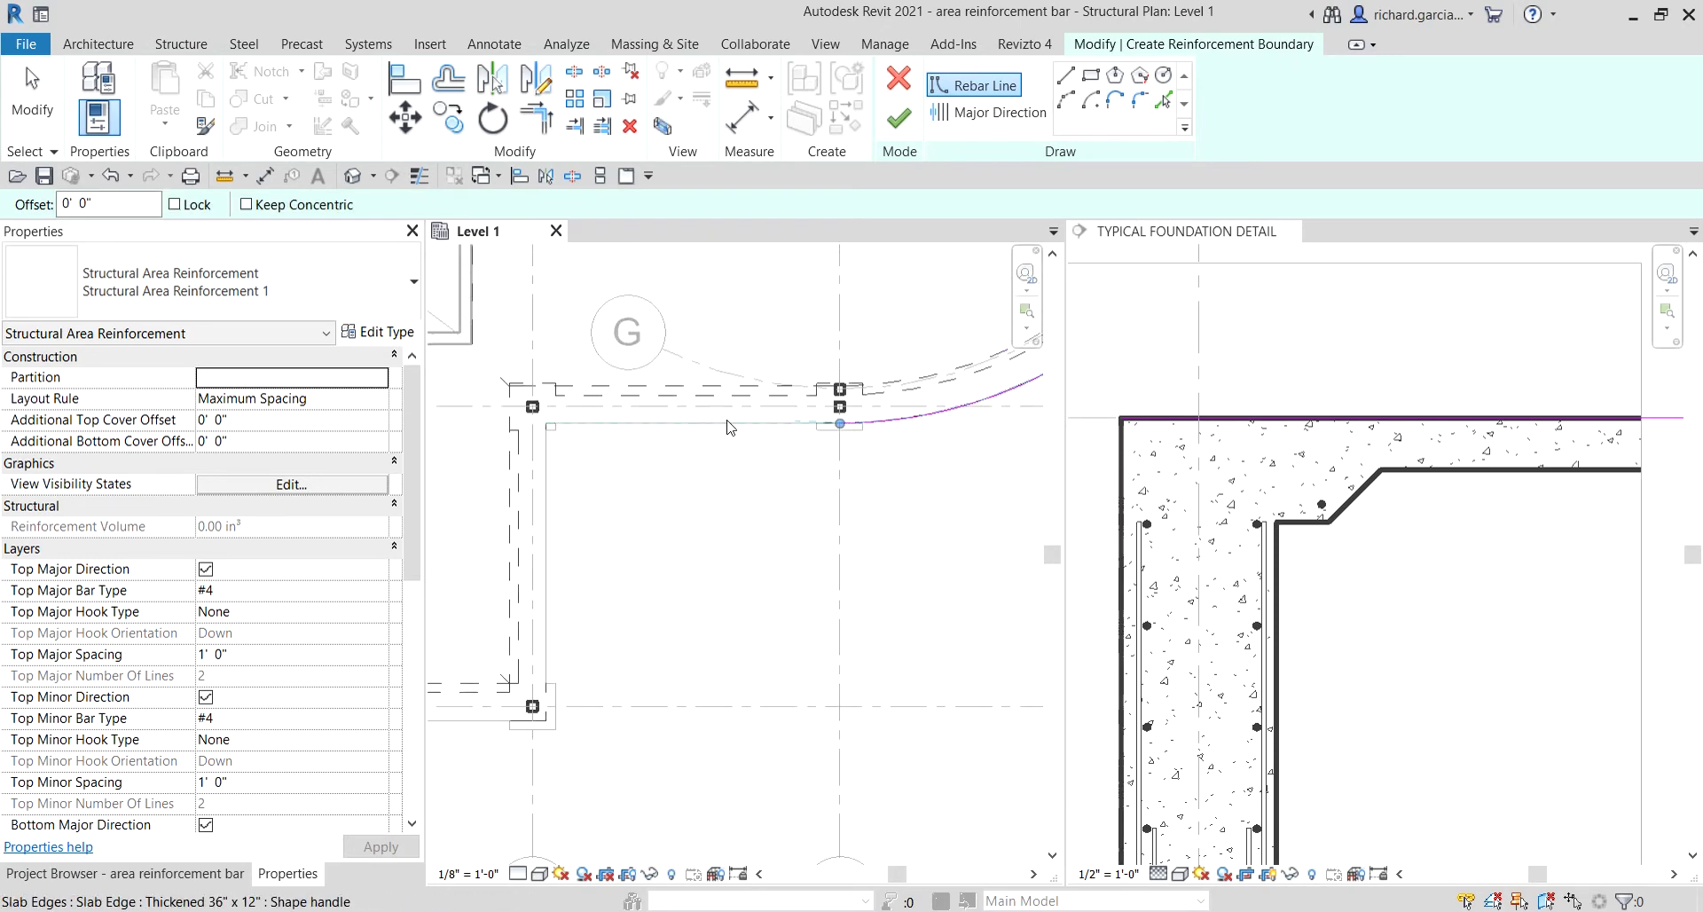
scroll(645, 527, "up", 1)
middle_click_drag(645, 527, 963, 475)
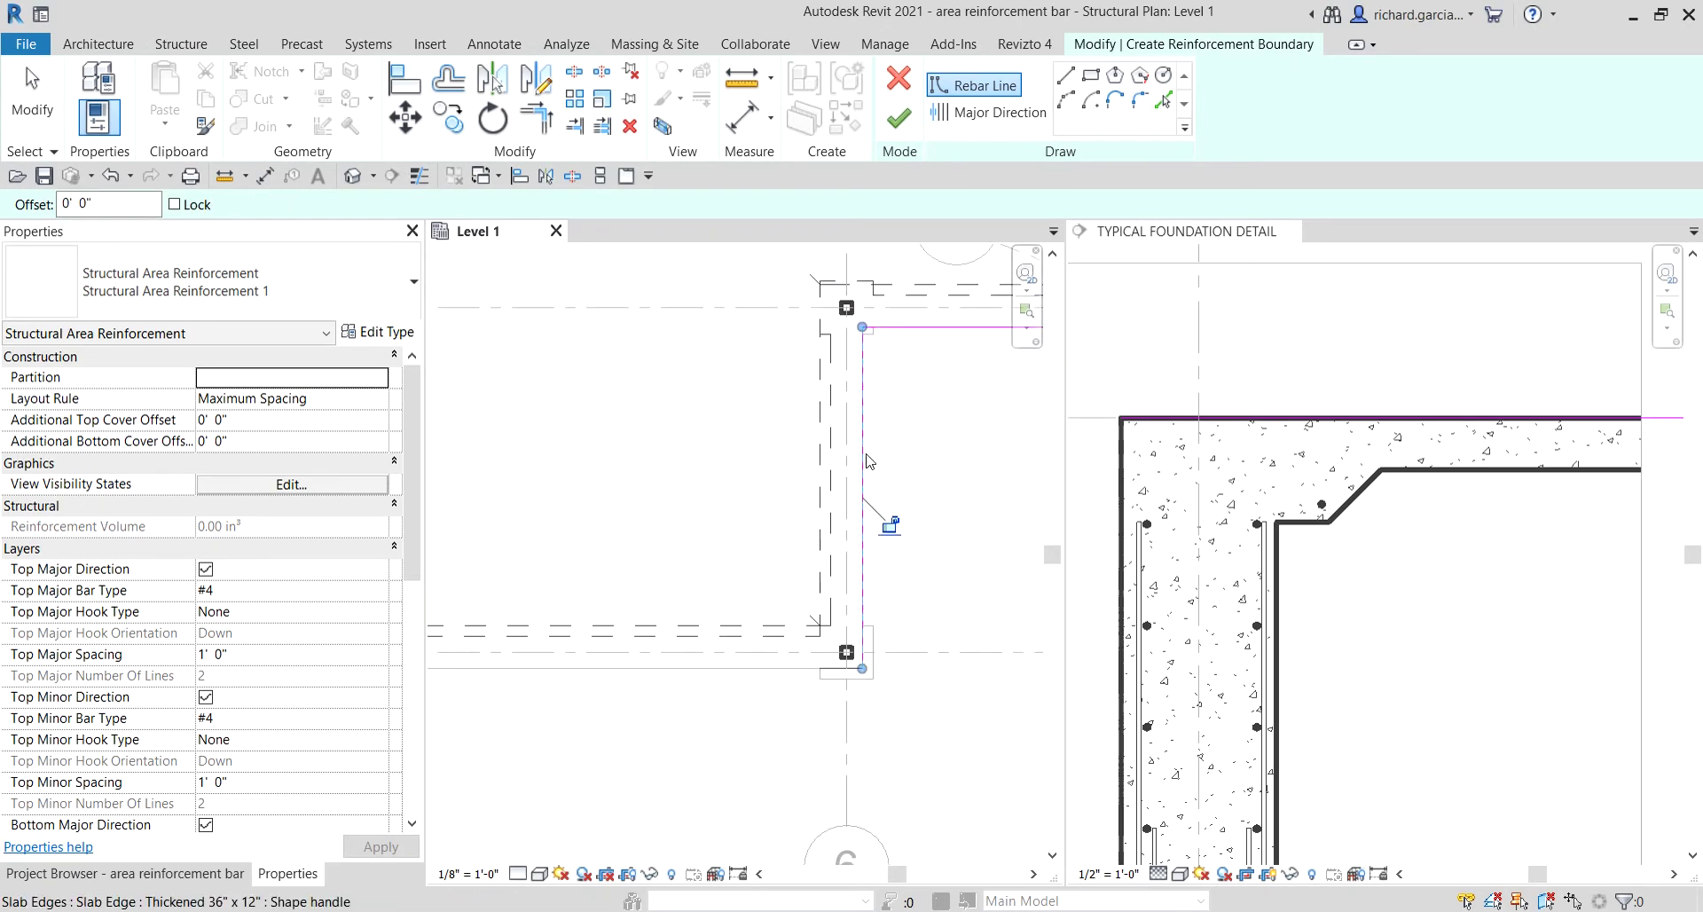
left_click(704, 670)
scroll(677, 677, "down", 3)
middle_click_drag(676, 677, 1019, 600)
scroll(785, 593, "up", 5)
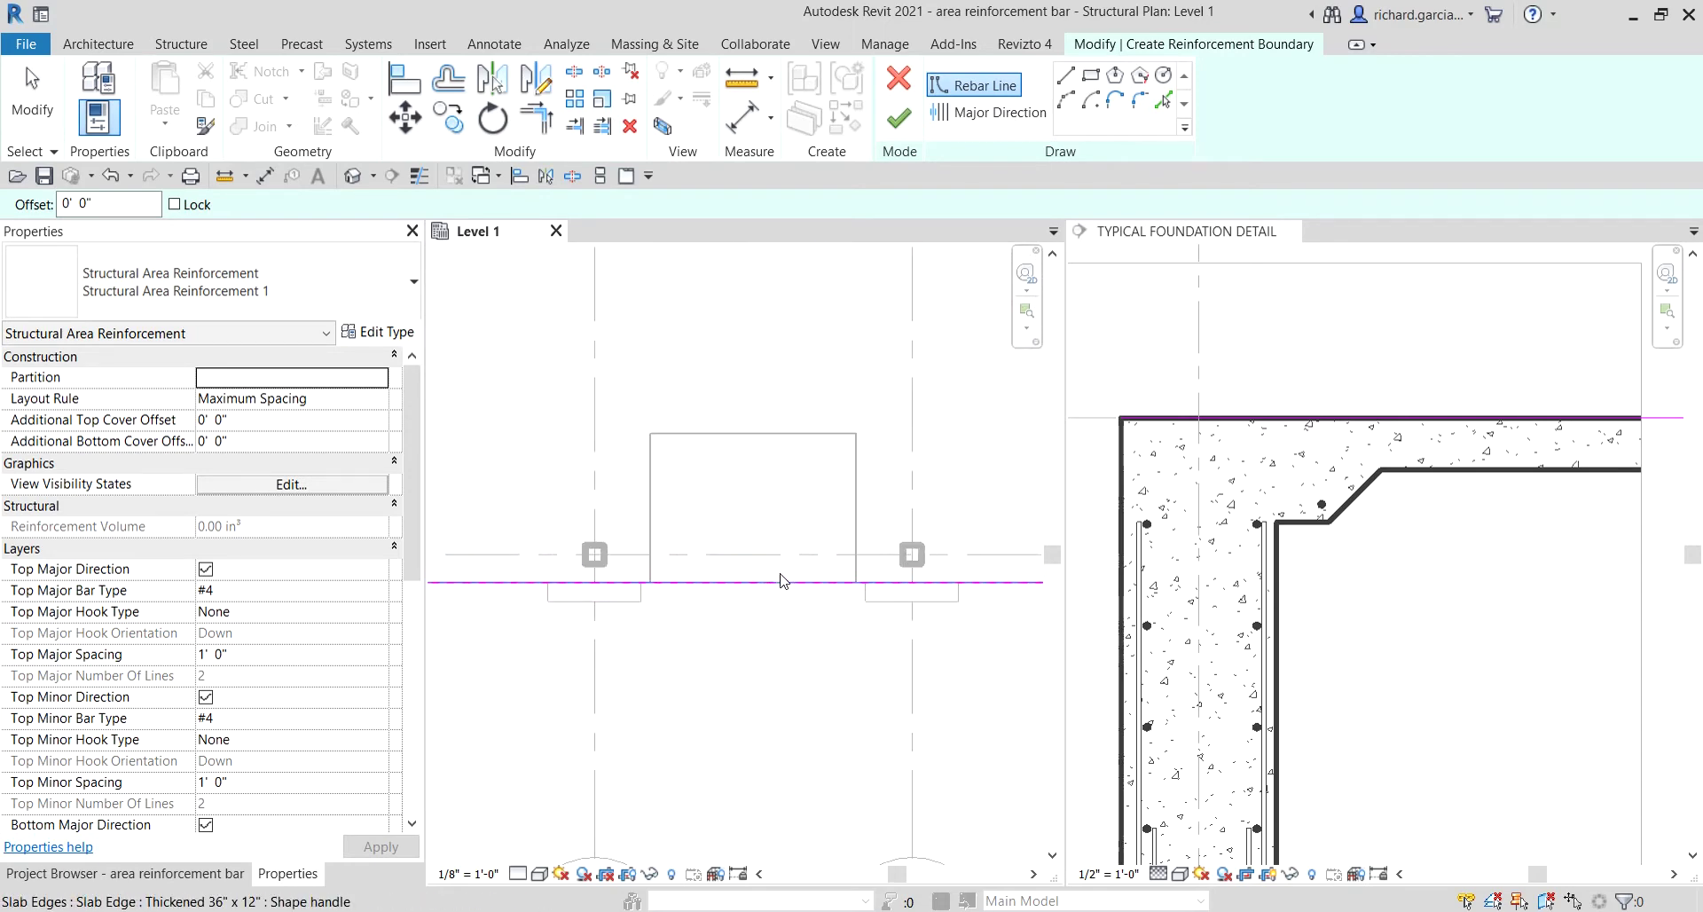
scroll(745, 432, "up", 2)
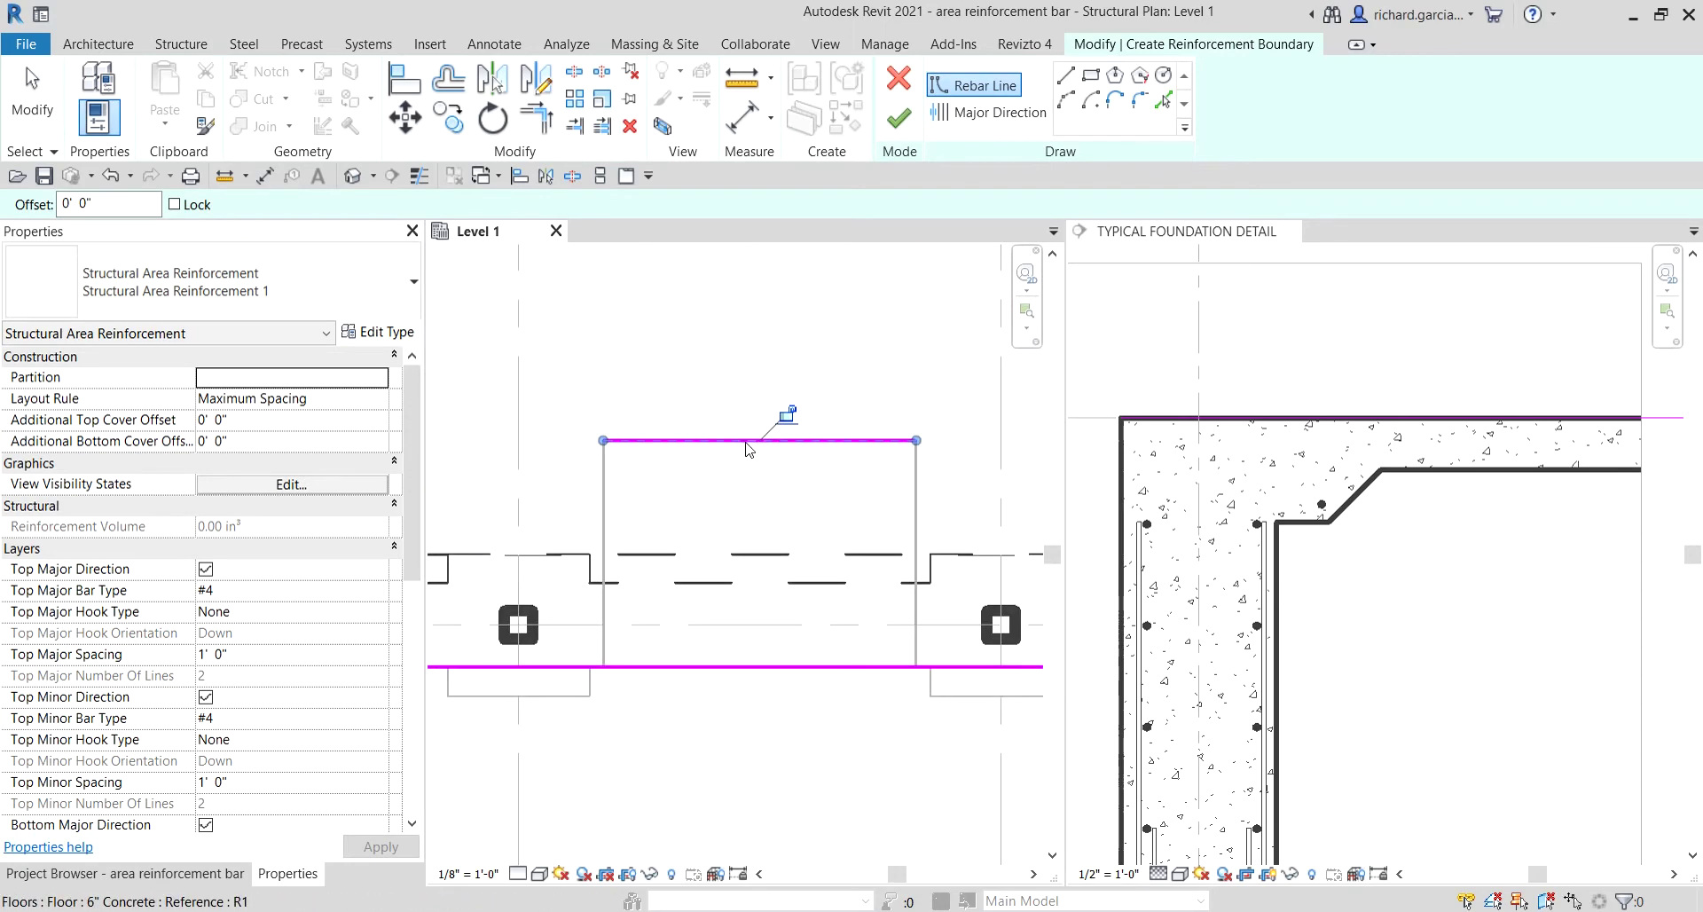
left_click(916, 493)
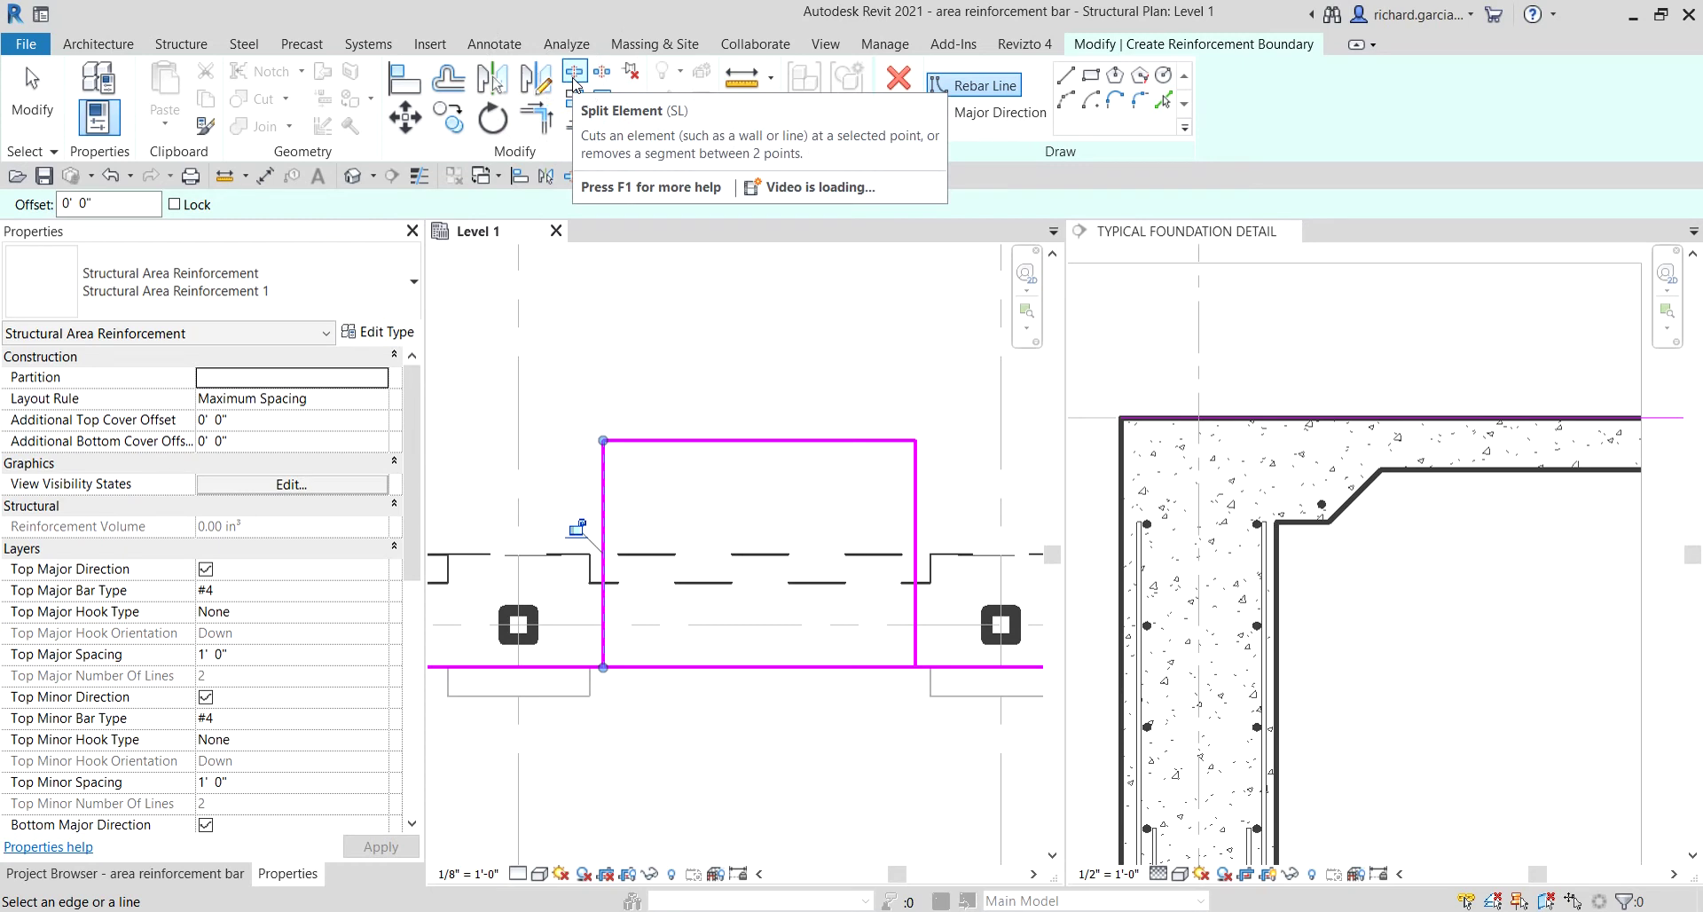
Split the bottom boundary at both notch sides, deleting the segment between.
left_click(574, 73)
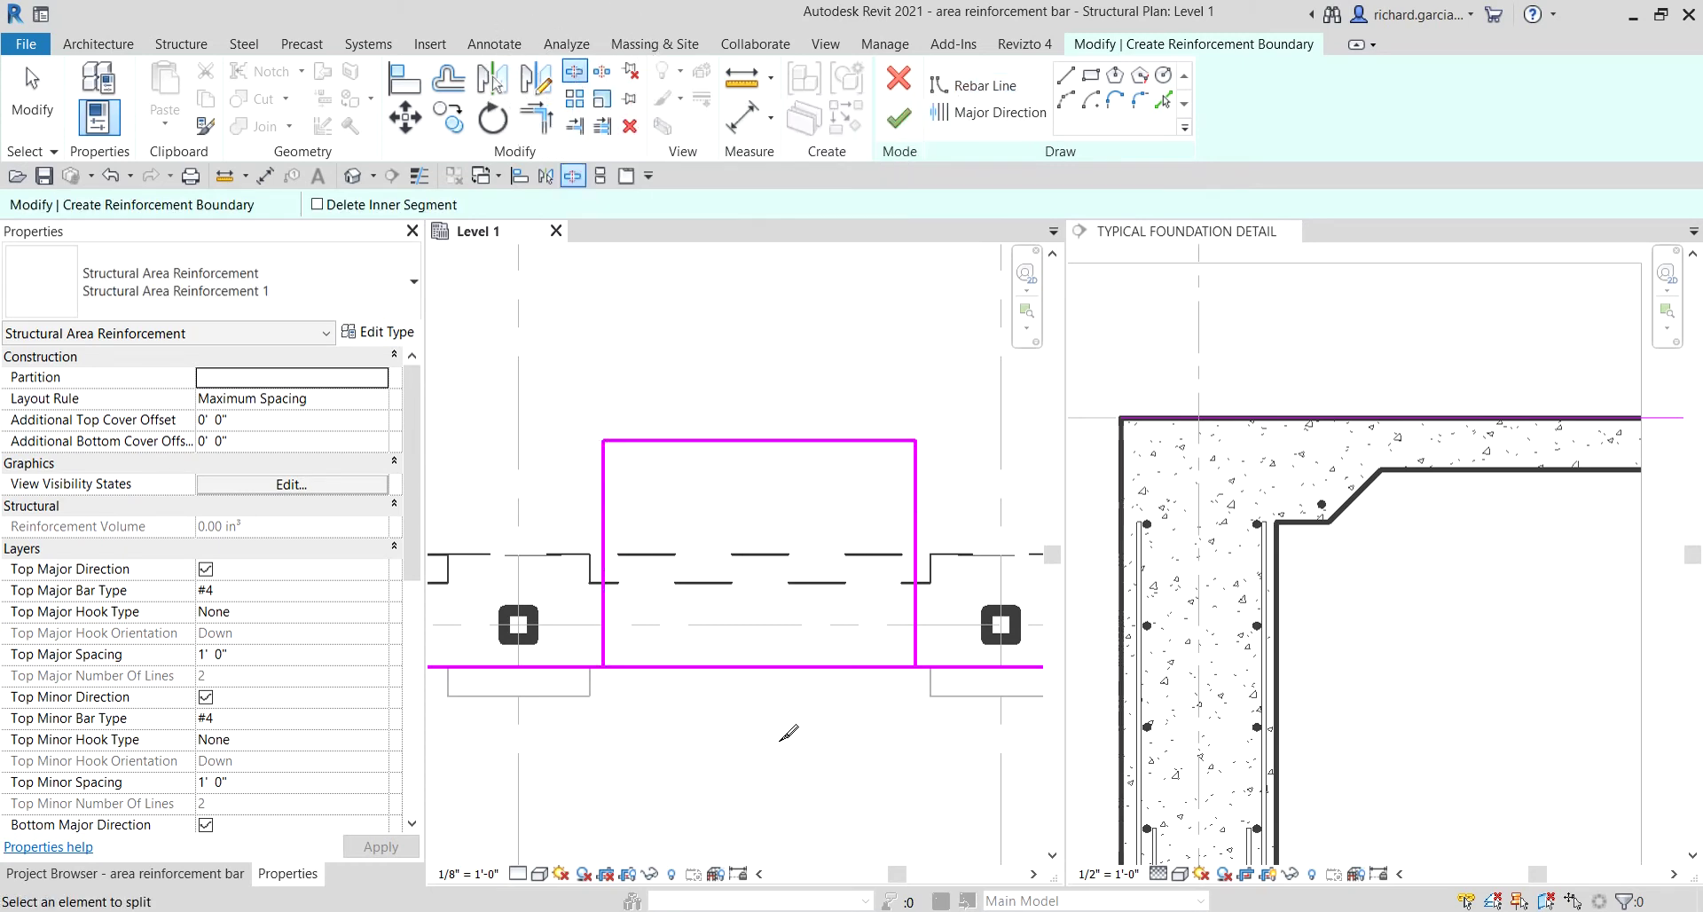
left_click(338, 209)
left_click(337, 209)
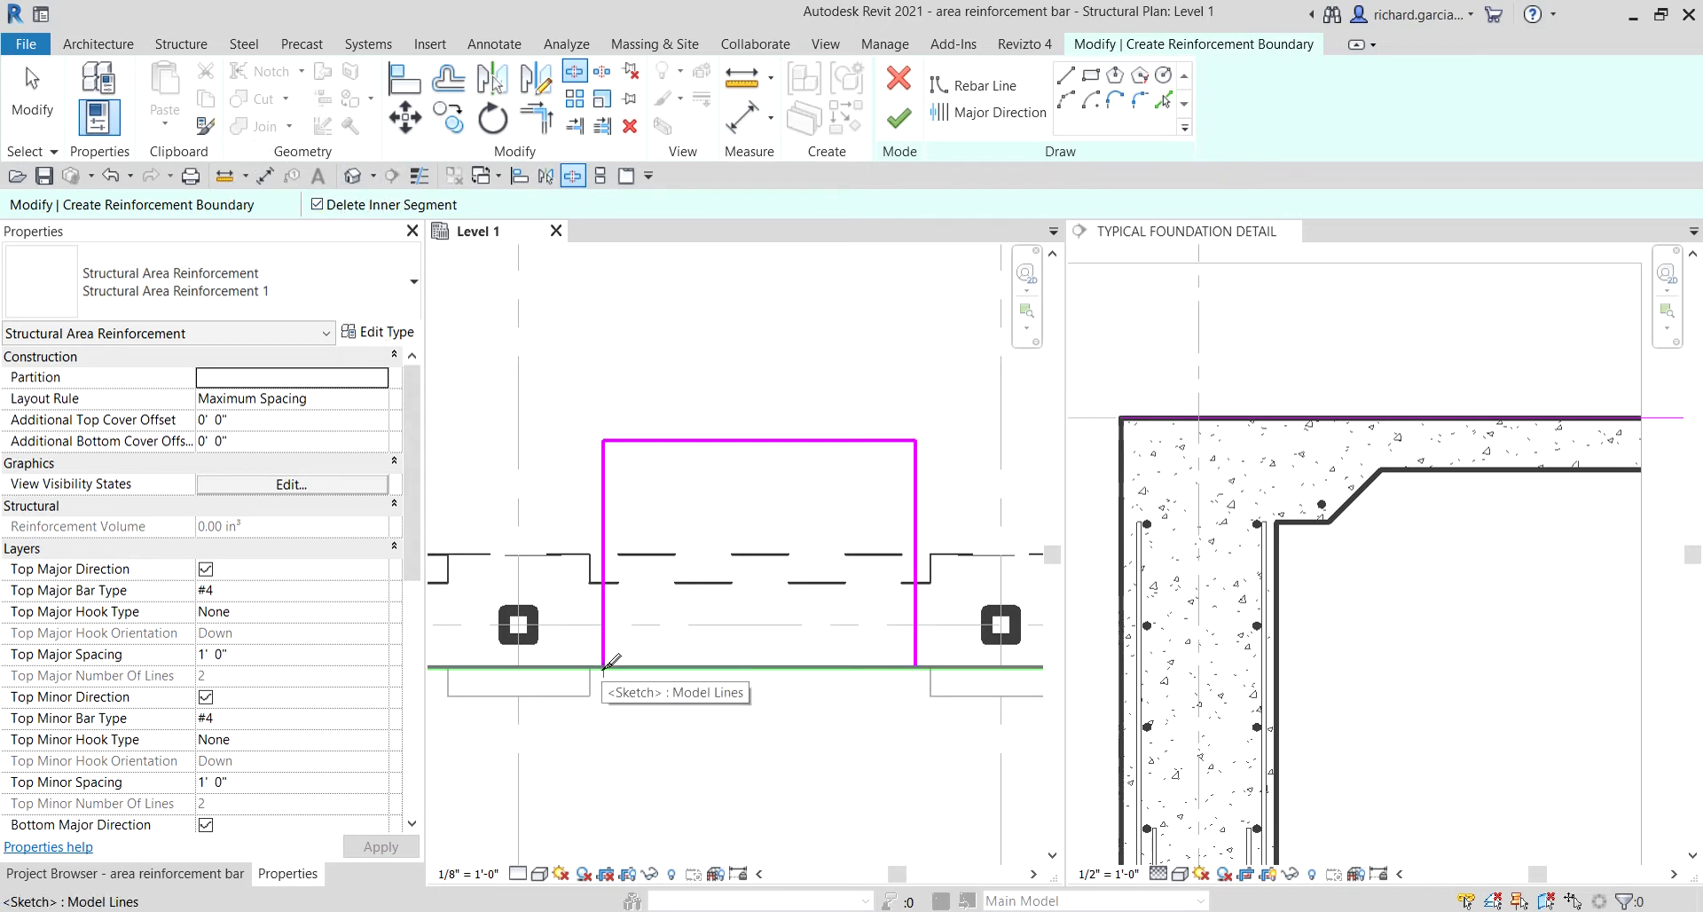
left_click(604, 667)
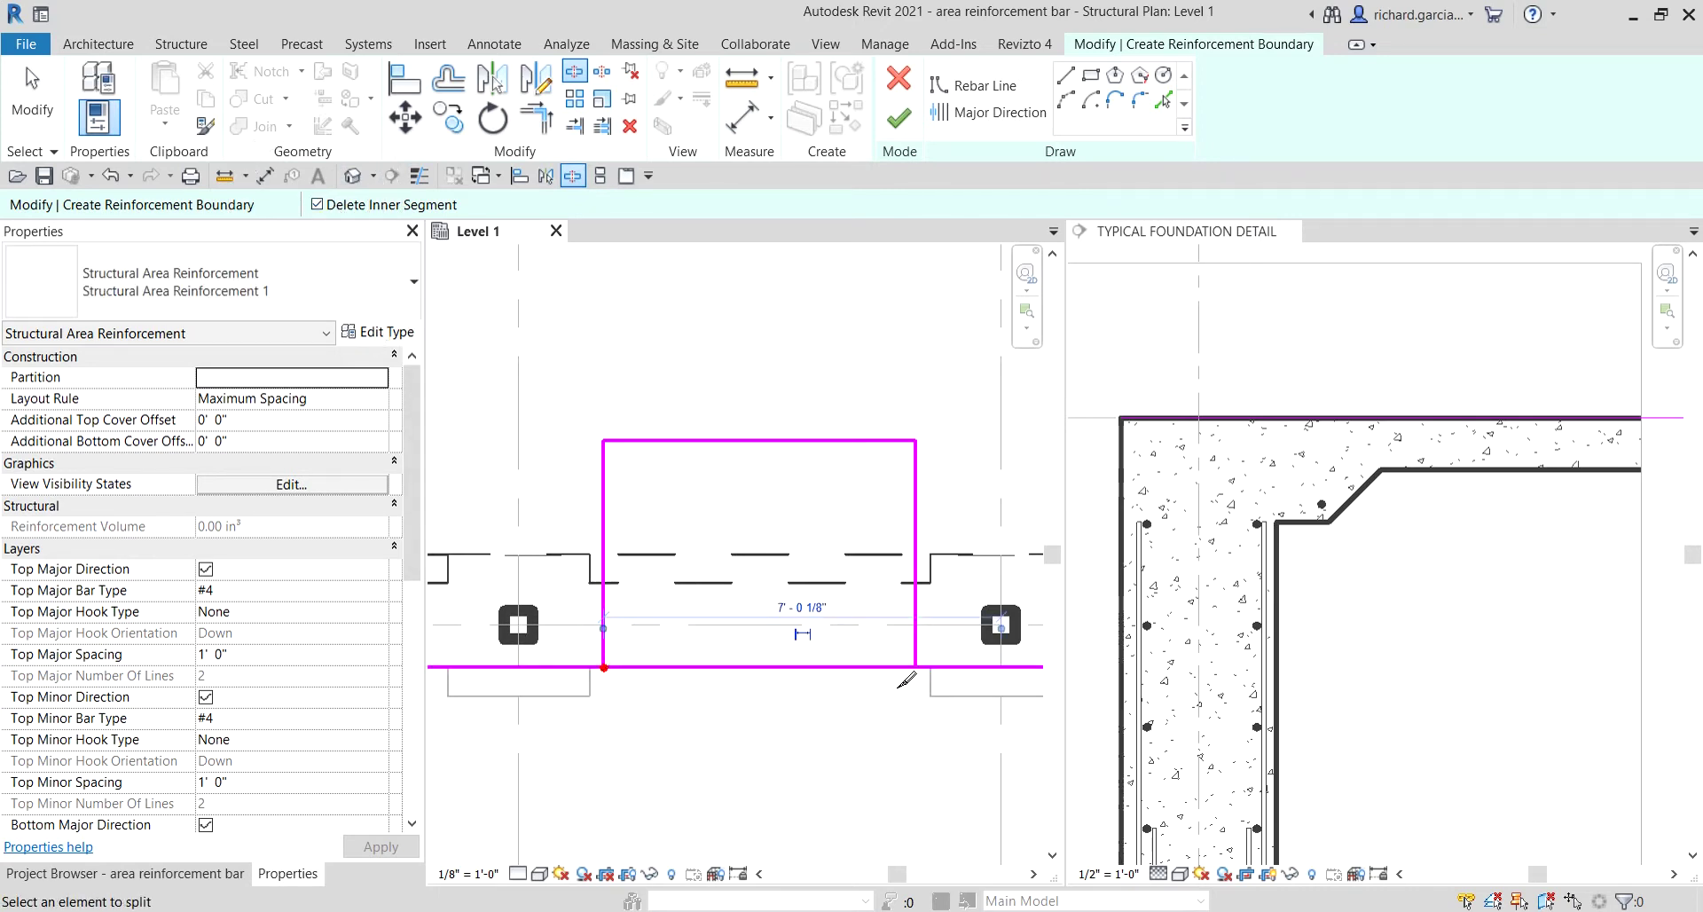
left_click(916, 666)
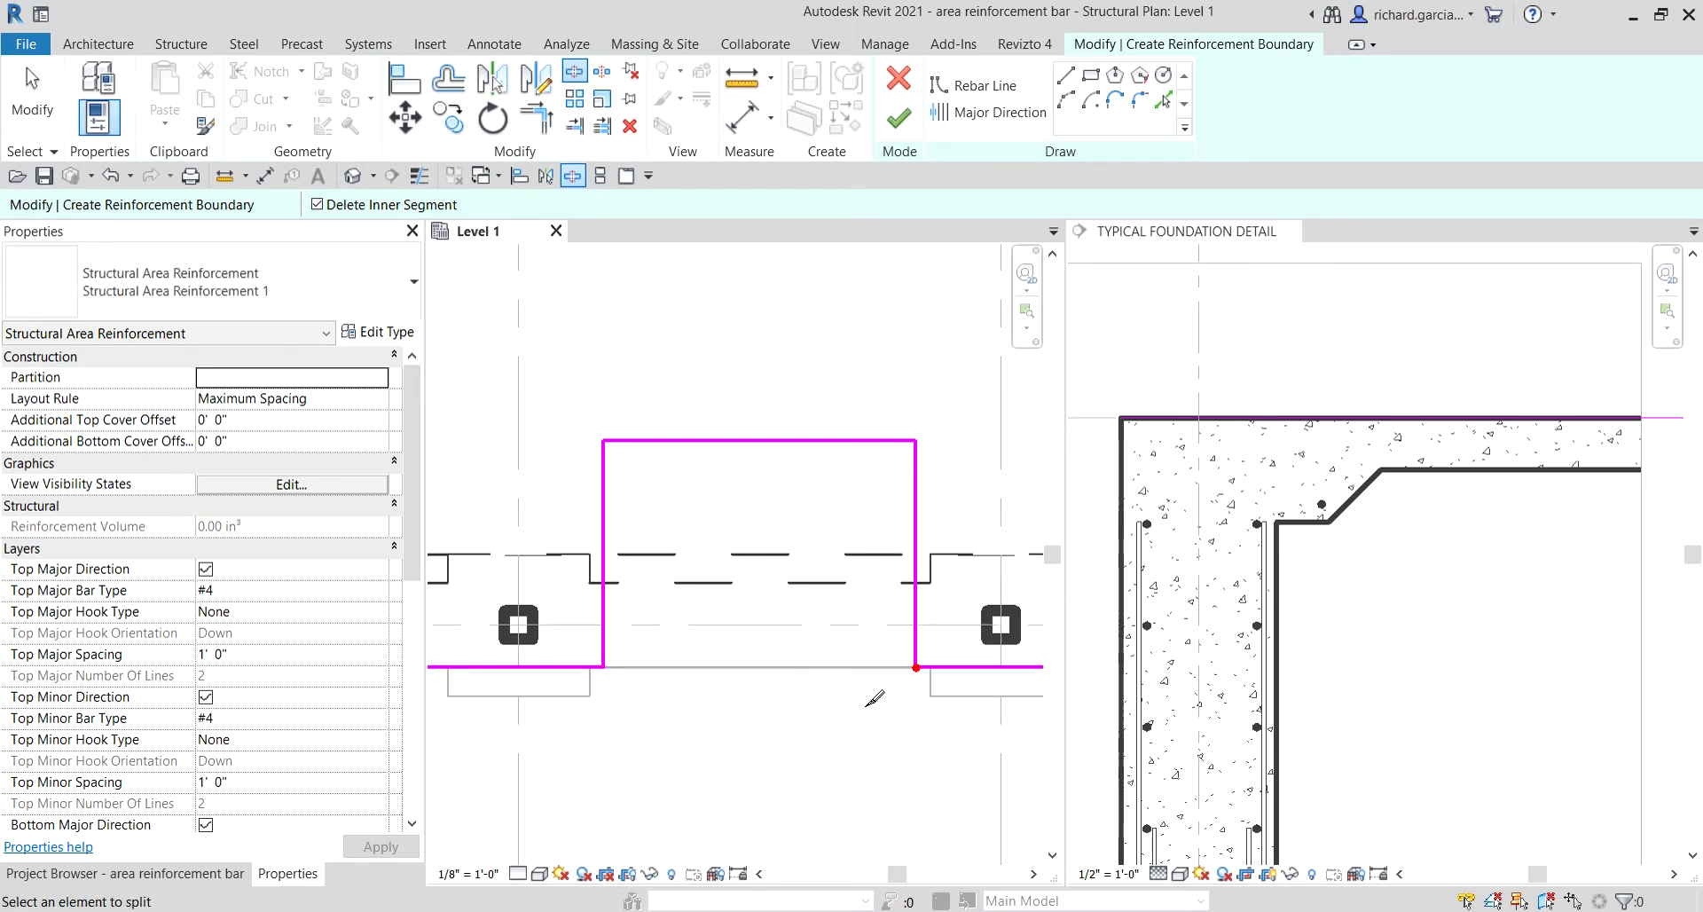
Check the whole boundary sketch including the right arc, then finish the sketch.
scroll(827, 621, "down", 3)
middle_click_drag(574, 691, 805, 734)
scroll(571, 665, "down", 2)
middle_click_drag(571, 666, 608, 722)
scroll(597, 597, "down", 3)
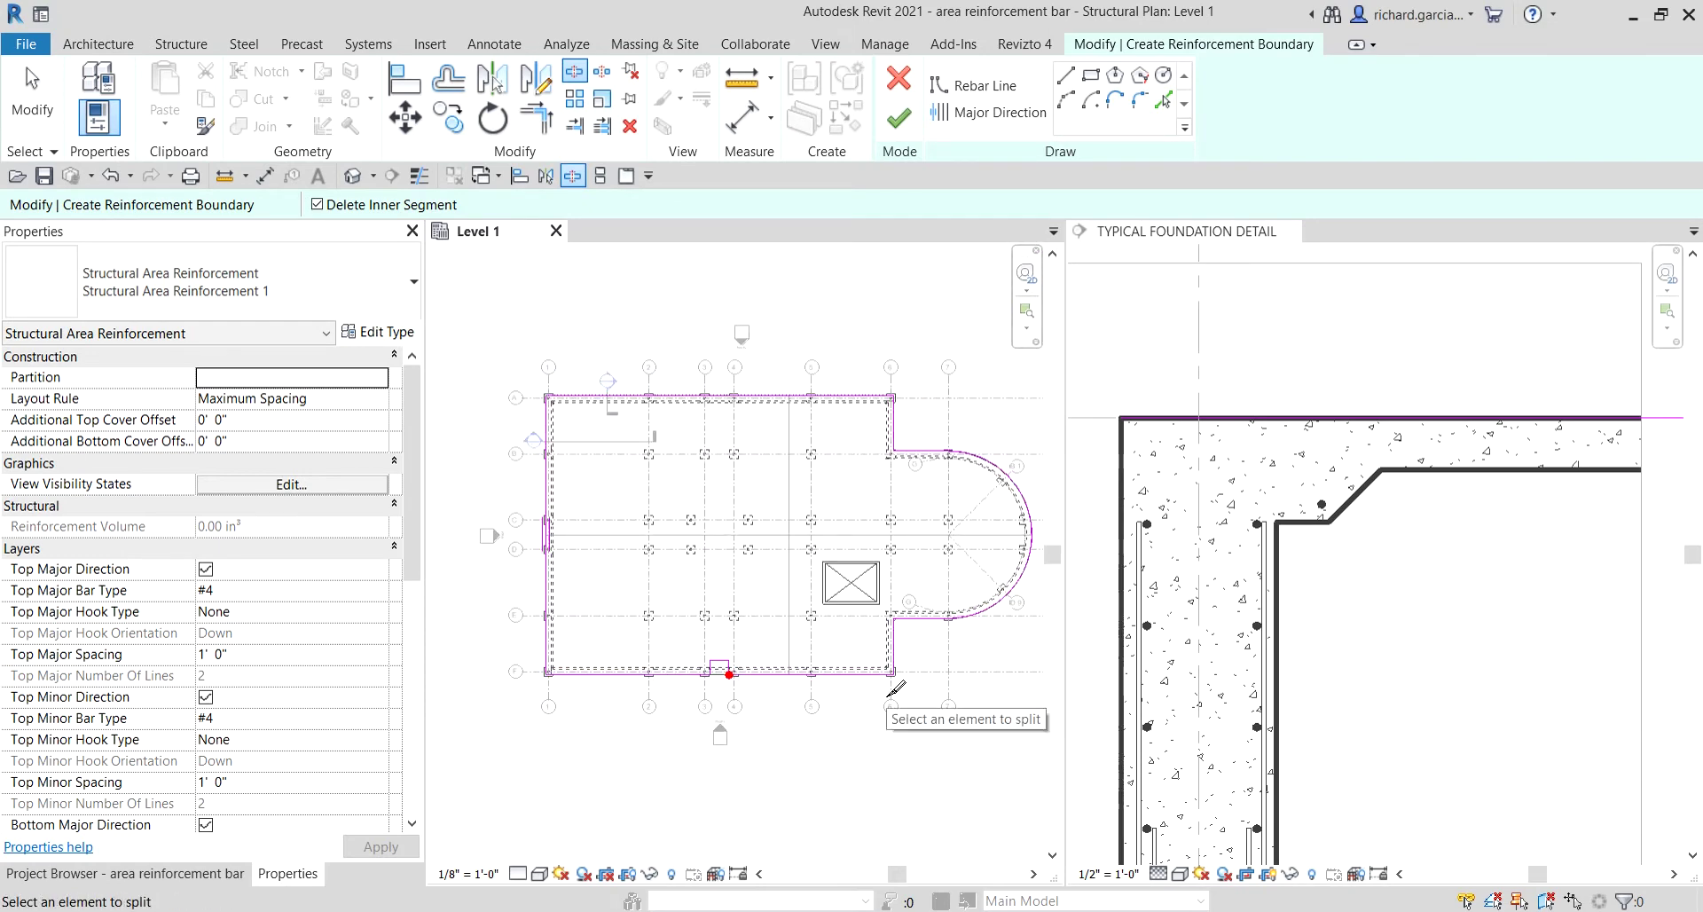
scroll(941, 618, "up", 1)
scroll(932, 613, "up", 1)
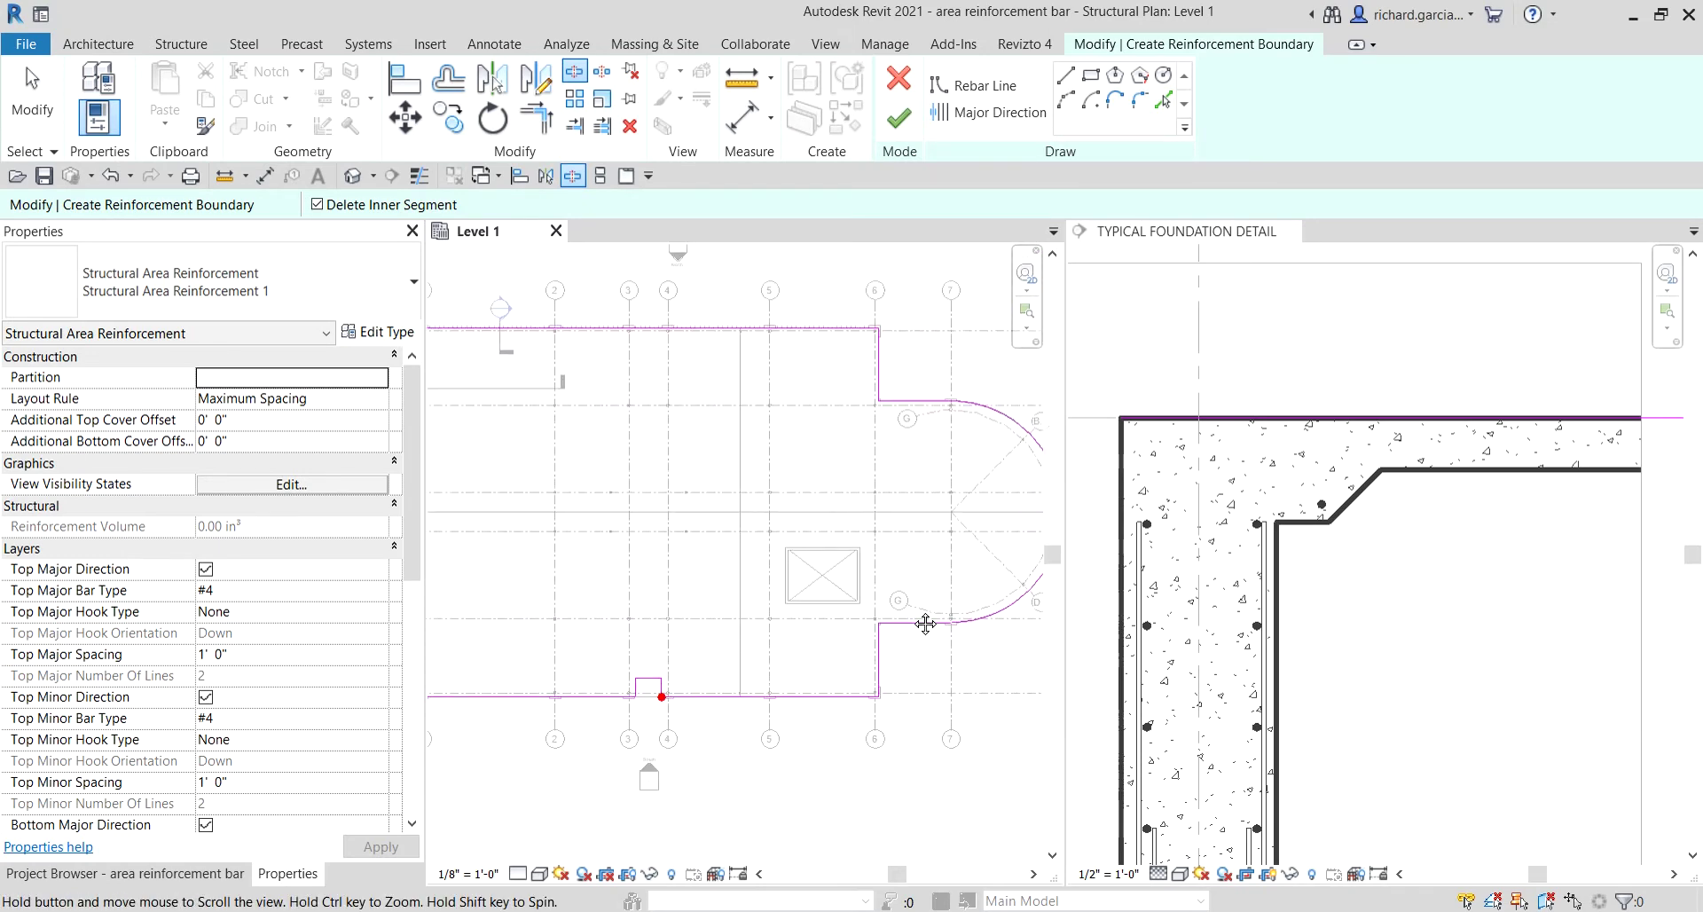
middle_click_drag(924, 619, 918, 627)
scroll(830, 588, "down", 1)
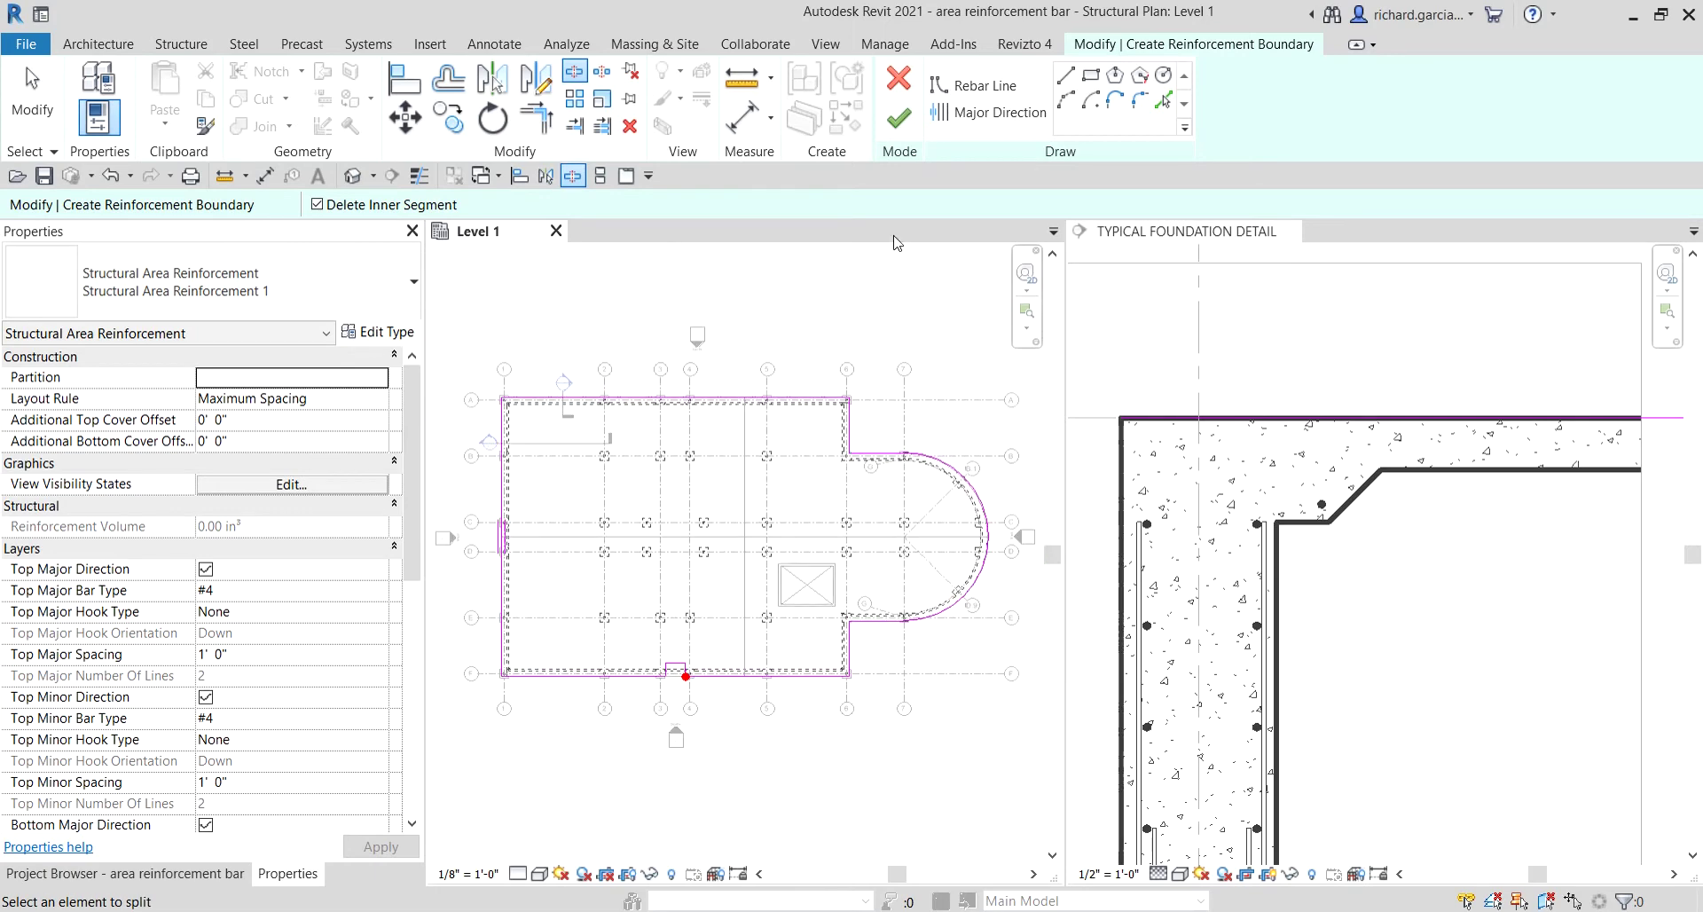
left_click(898, 124)
left_click(898, 124)
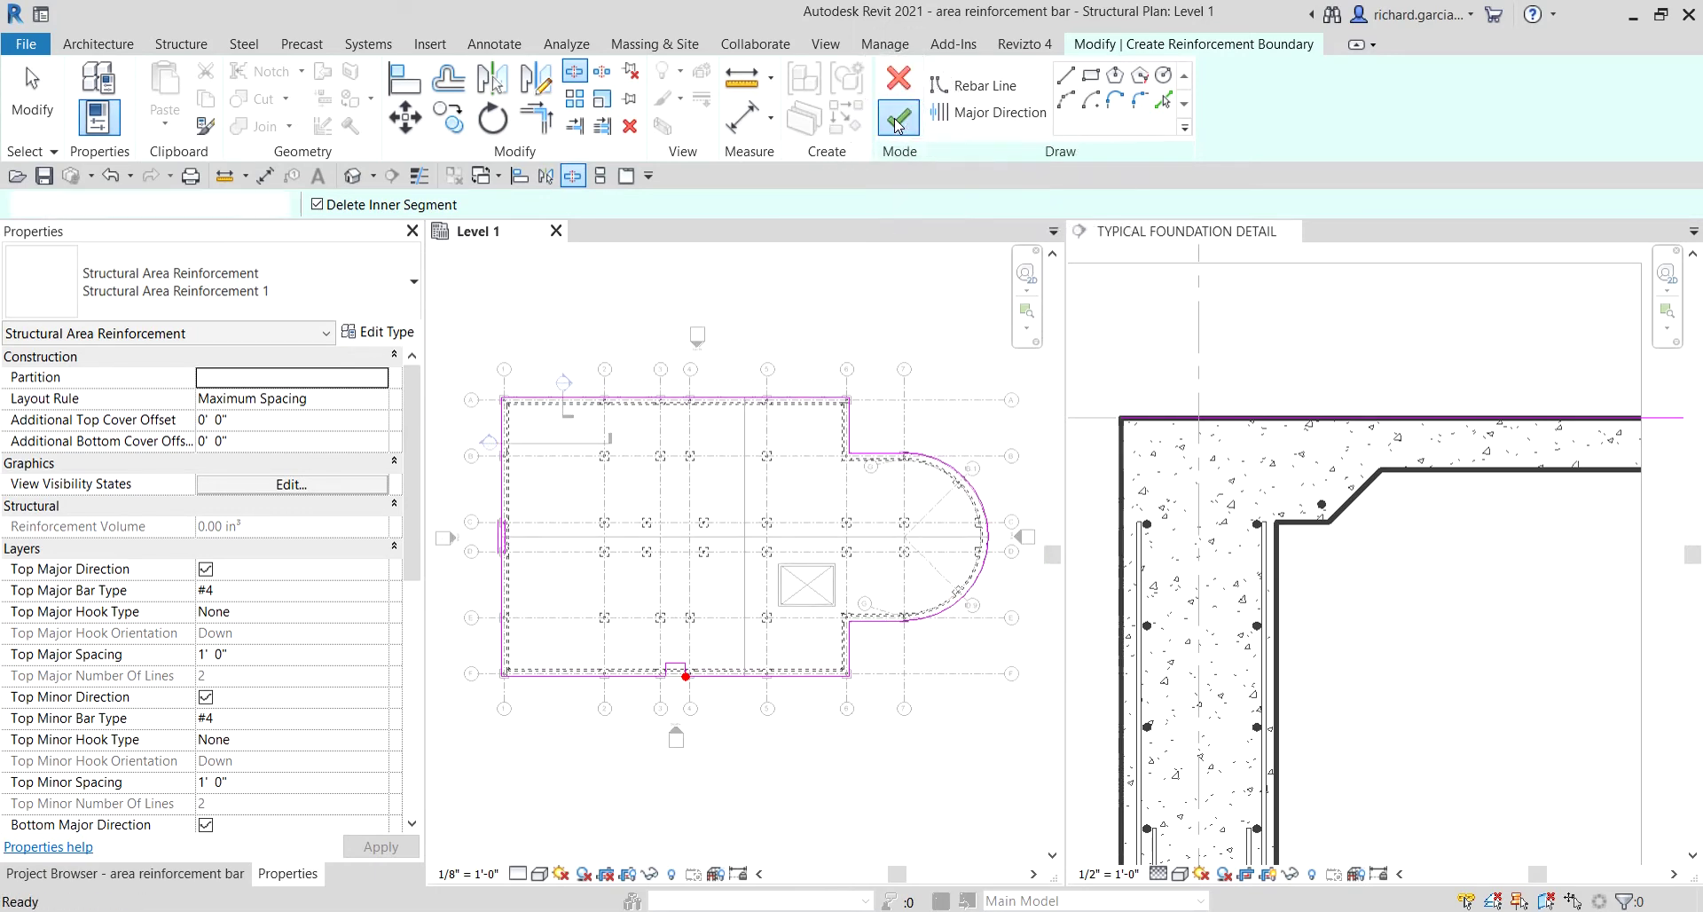
Zoom into the foundation detail section to inspect the #4 bars, then return to Level 1.
left_click(1231, 465)
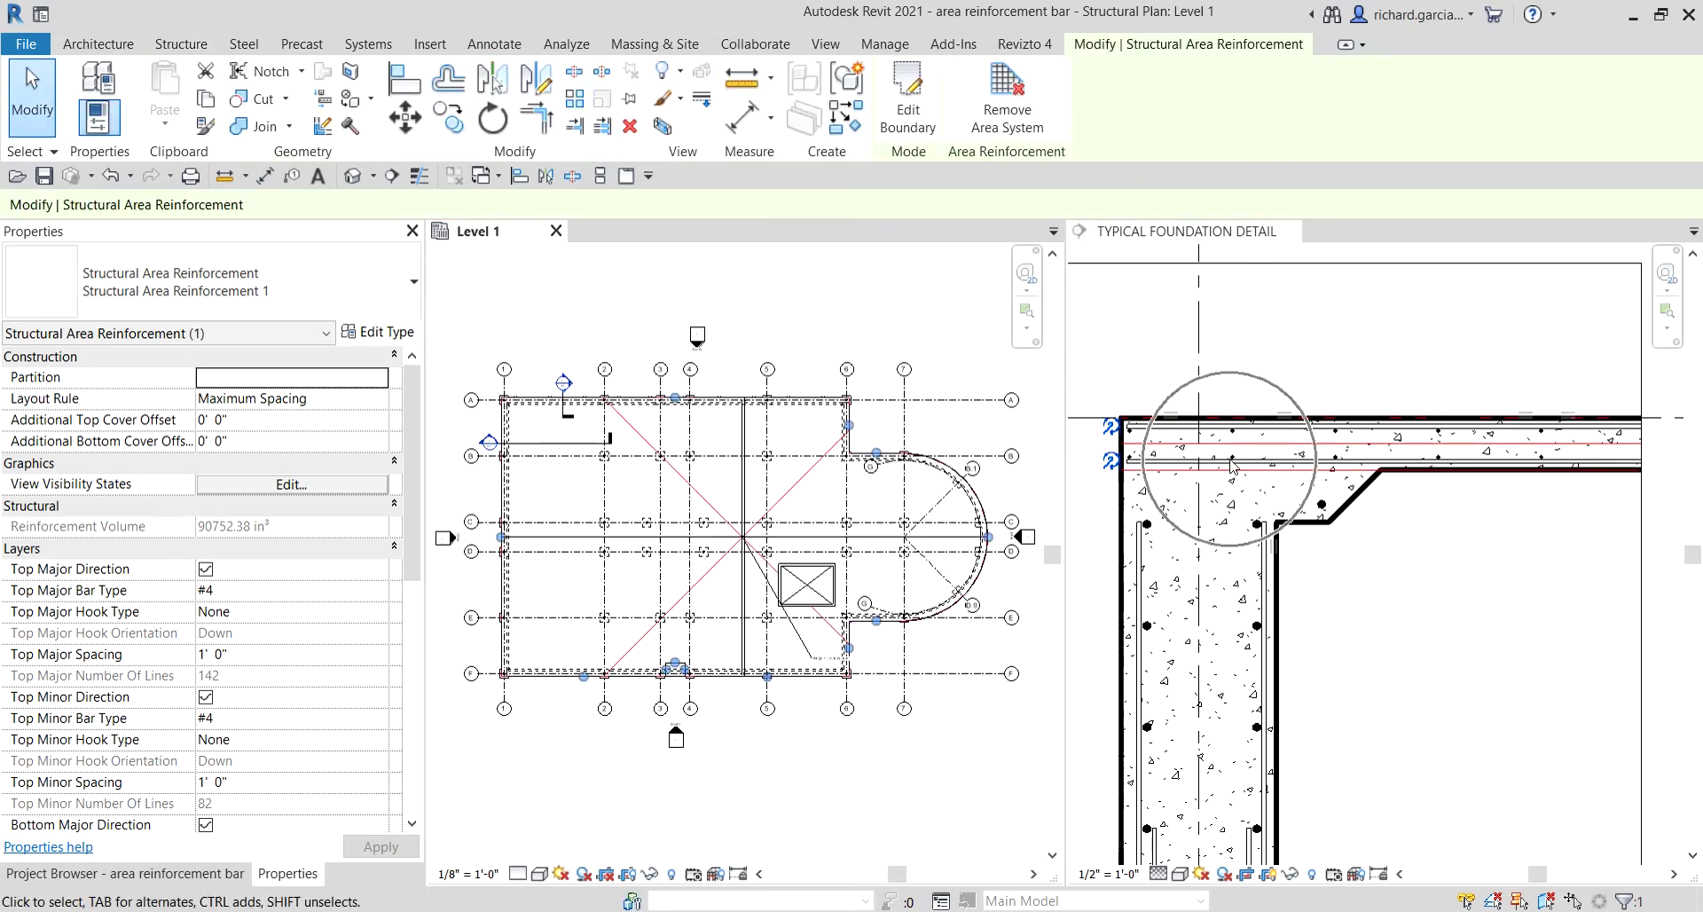
scroll(1130, 455, "up", 4)
scroll(1129, 452, "up", 2)
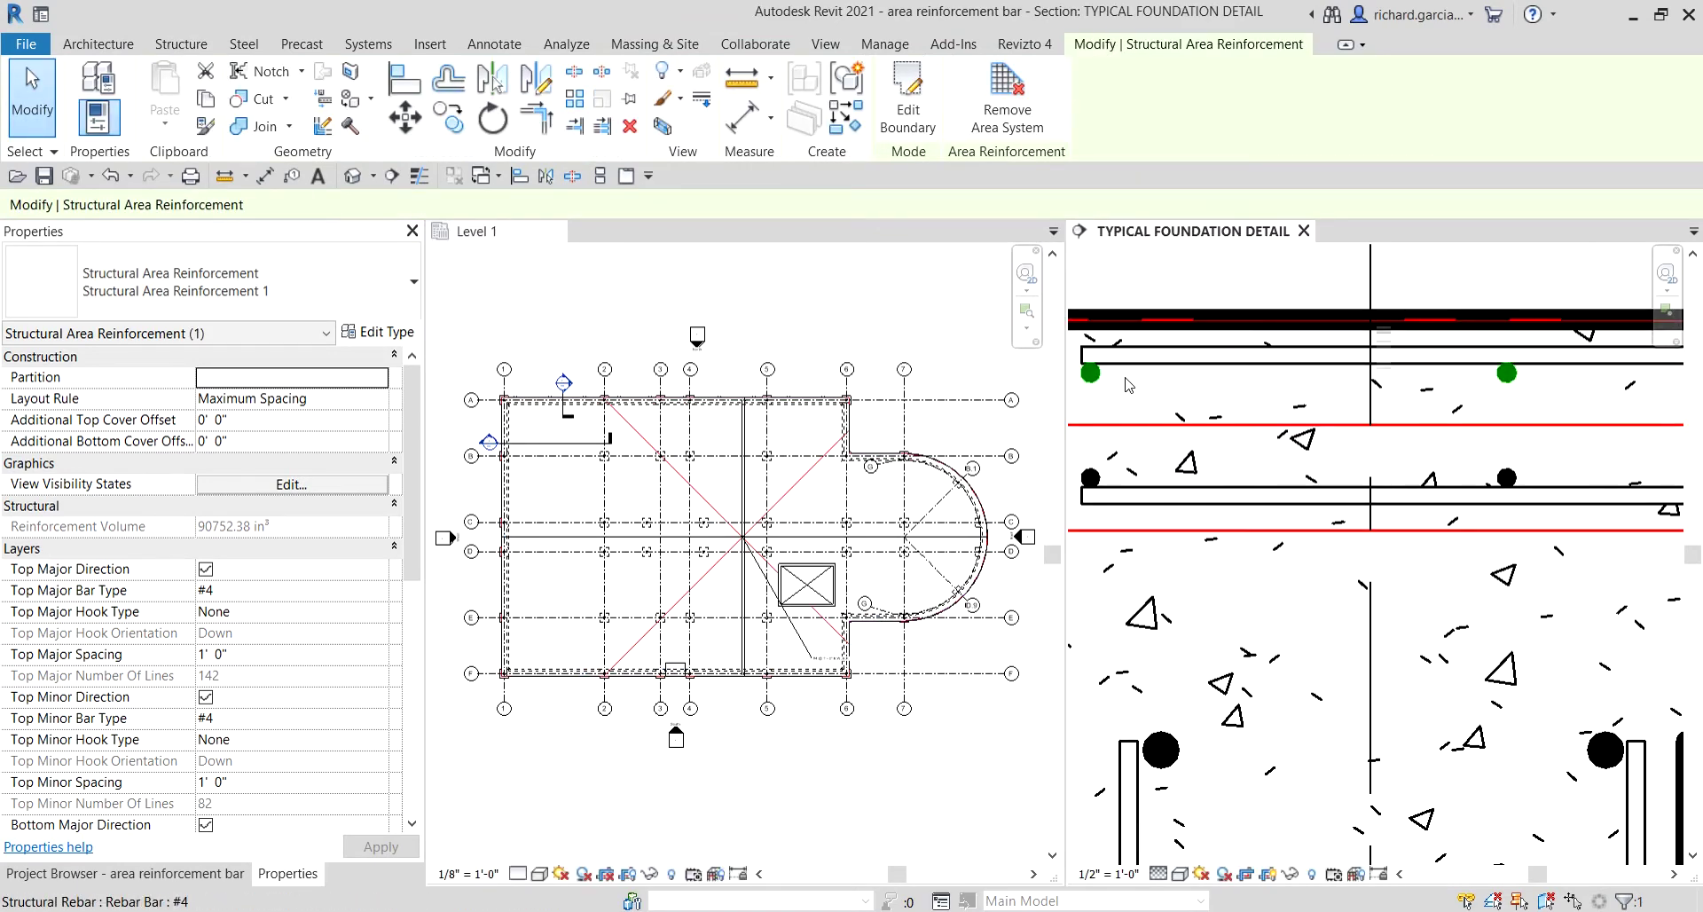
left_click(1140, 367)
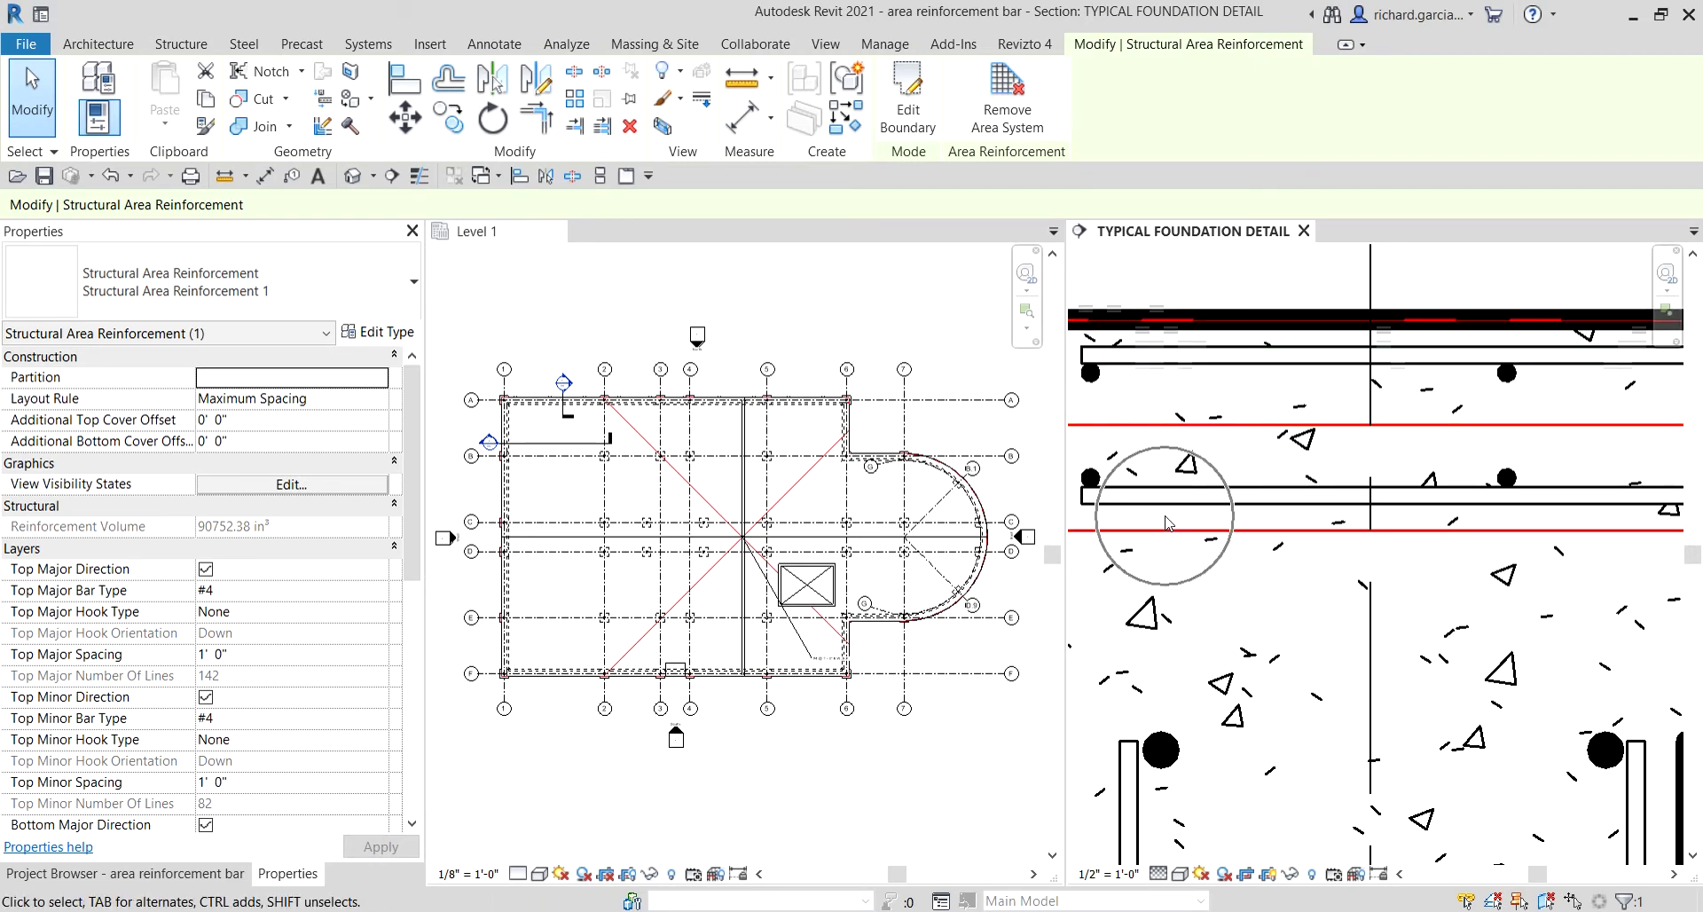
left_click(816, 282)
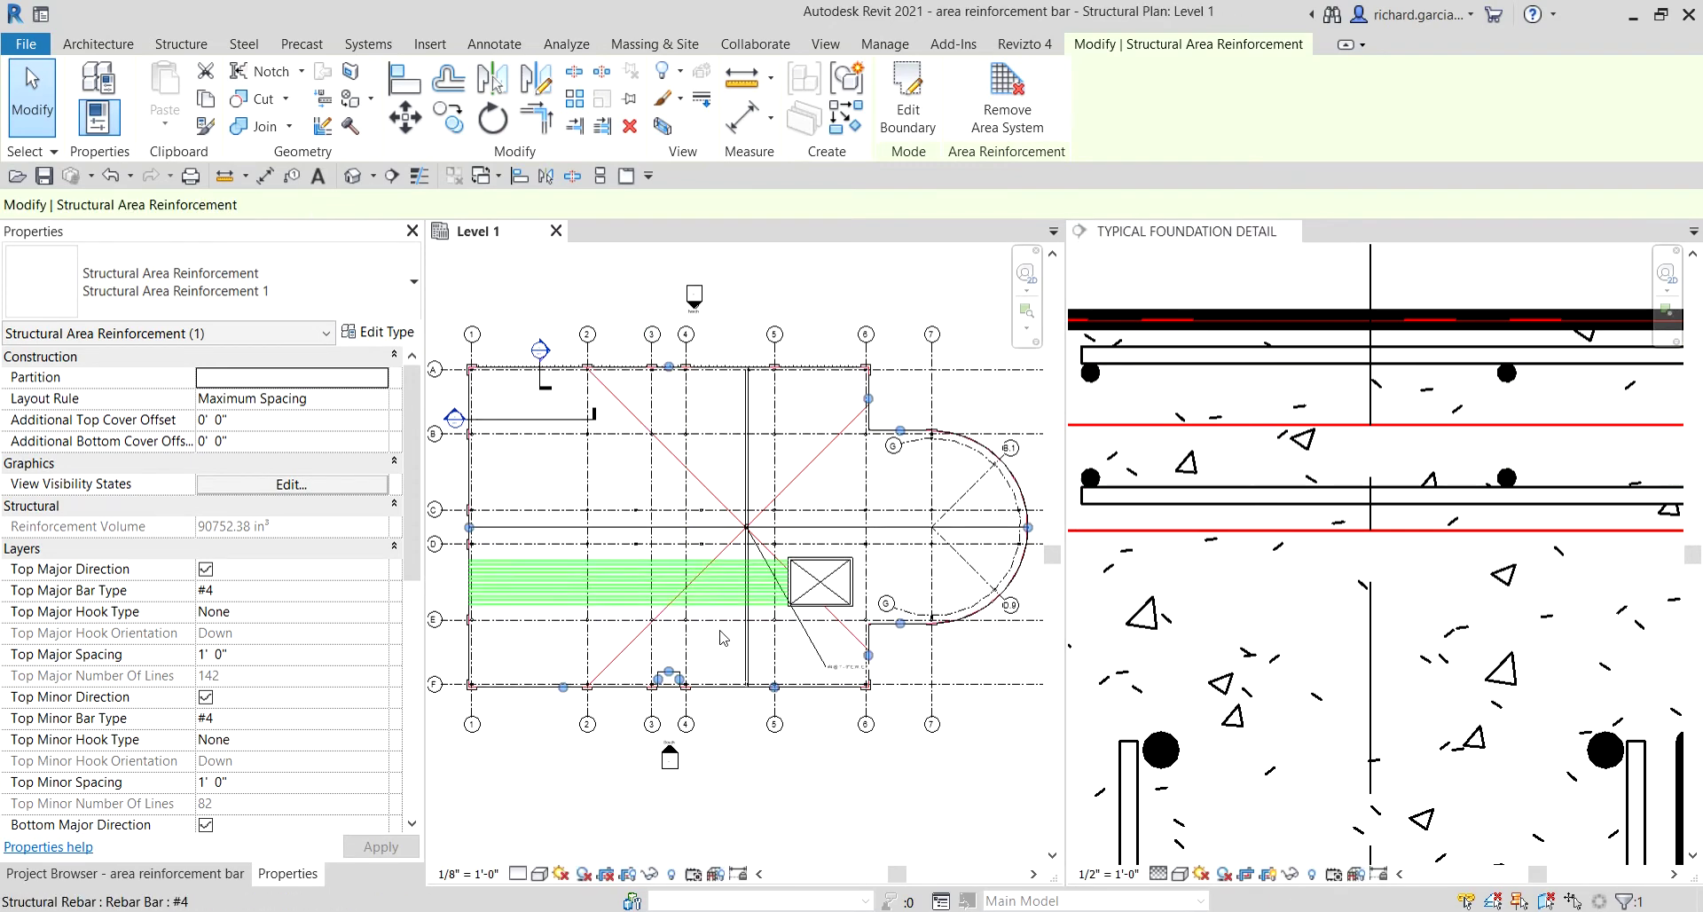
scroll(719, 610, "up", 3)
scroll(772, 466, "up", 2)
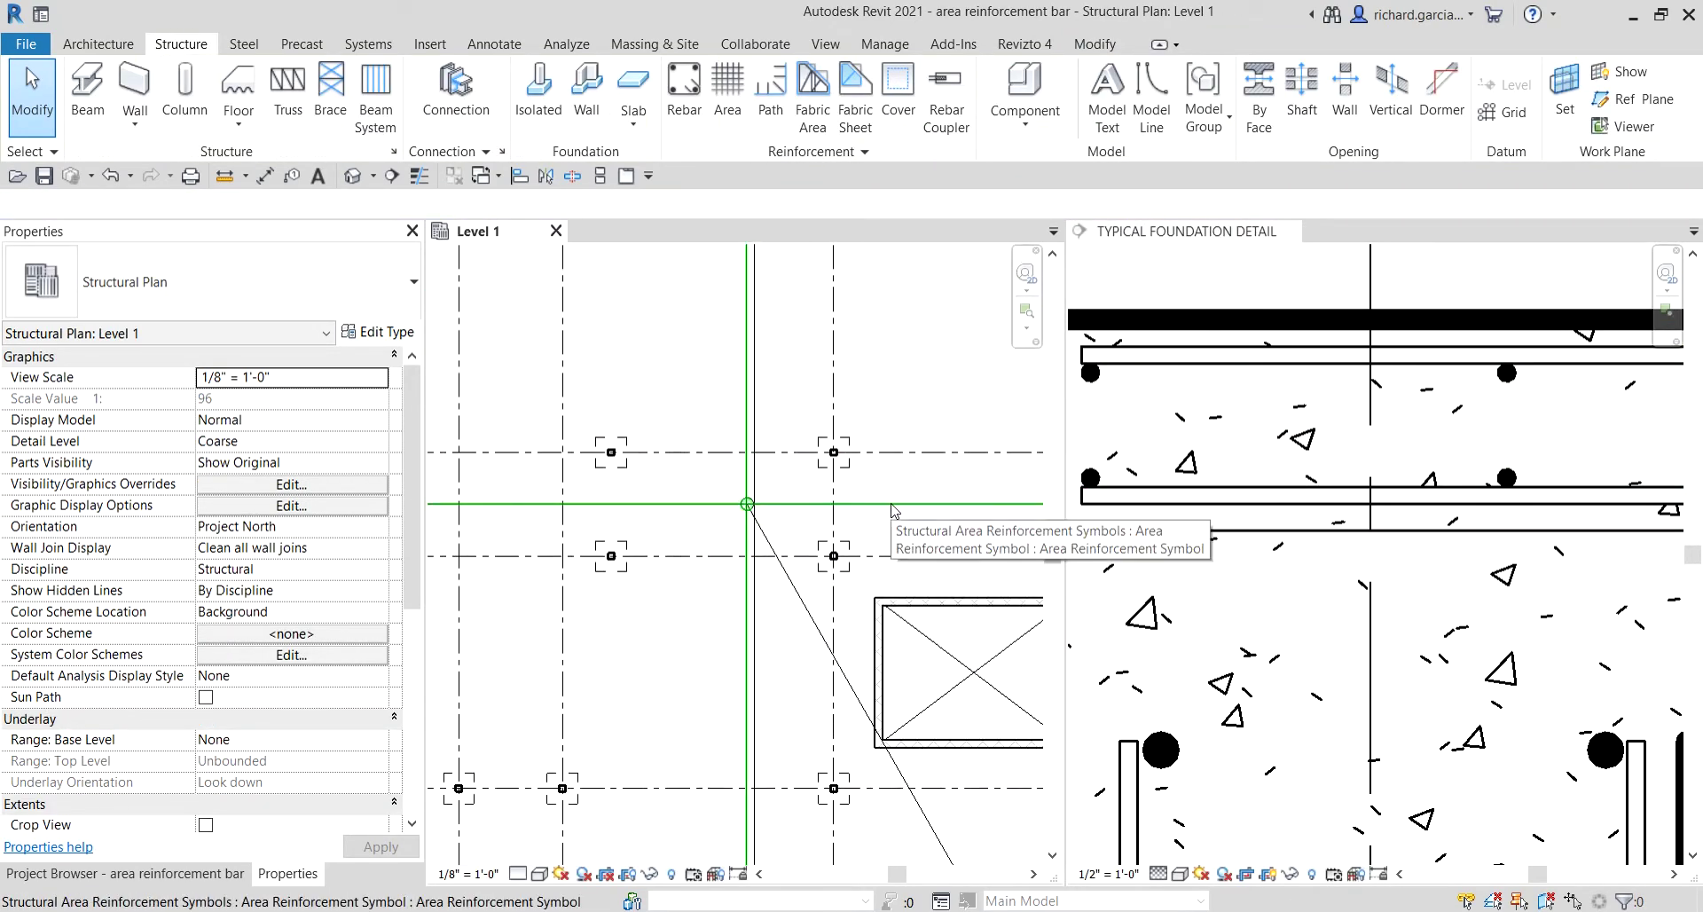
left_click(895, 510)
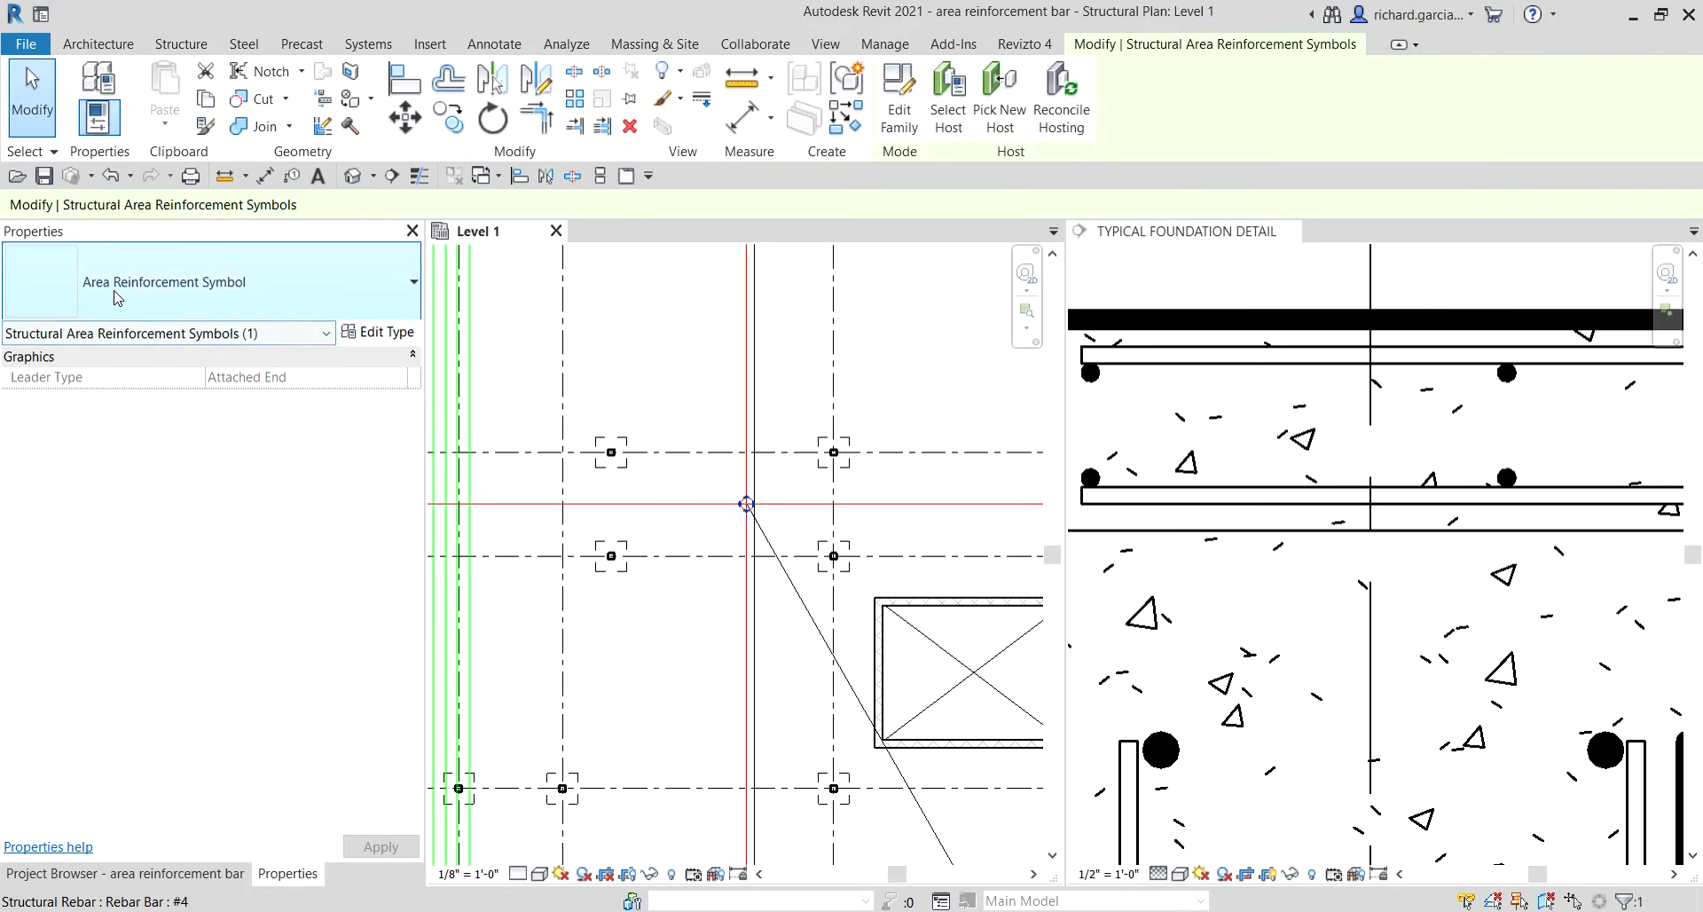
scroll(834, 526, "down", 5)
scroll(834, 526, "up", 5)
scroll(834, 526, "up", 4)
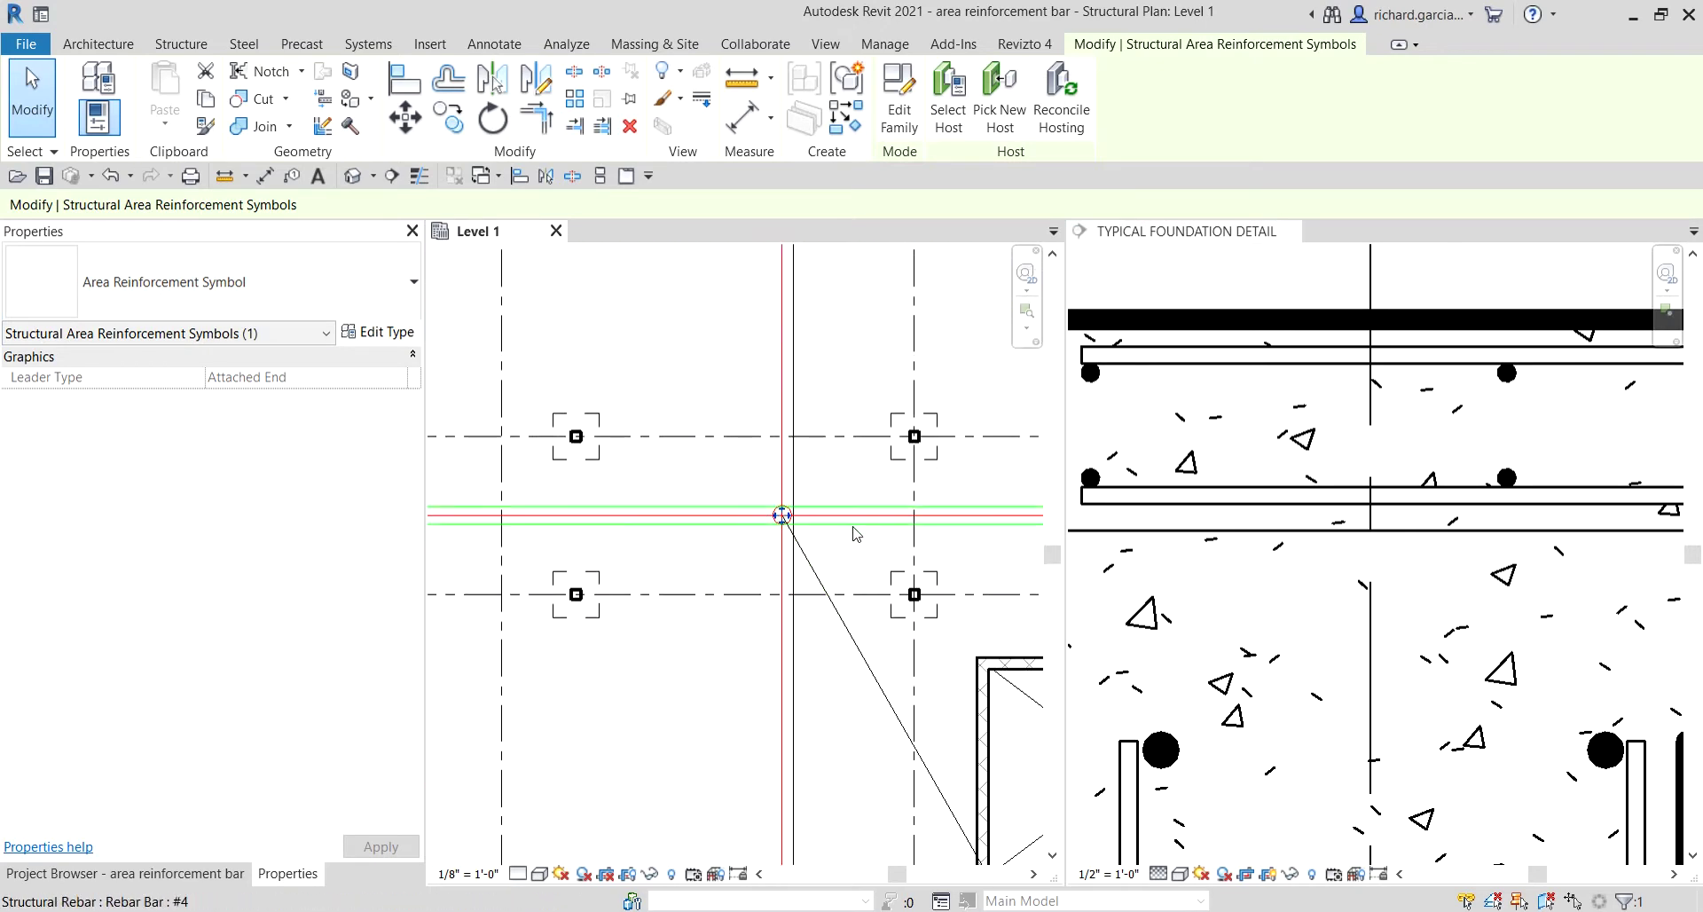
key("Escape")
scroll(847, 612, "down", 3)
middle_click_drag(880, 538, 817, 538)
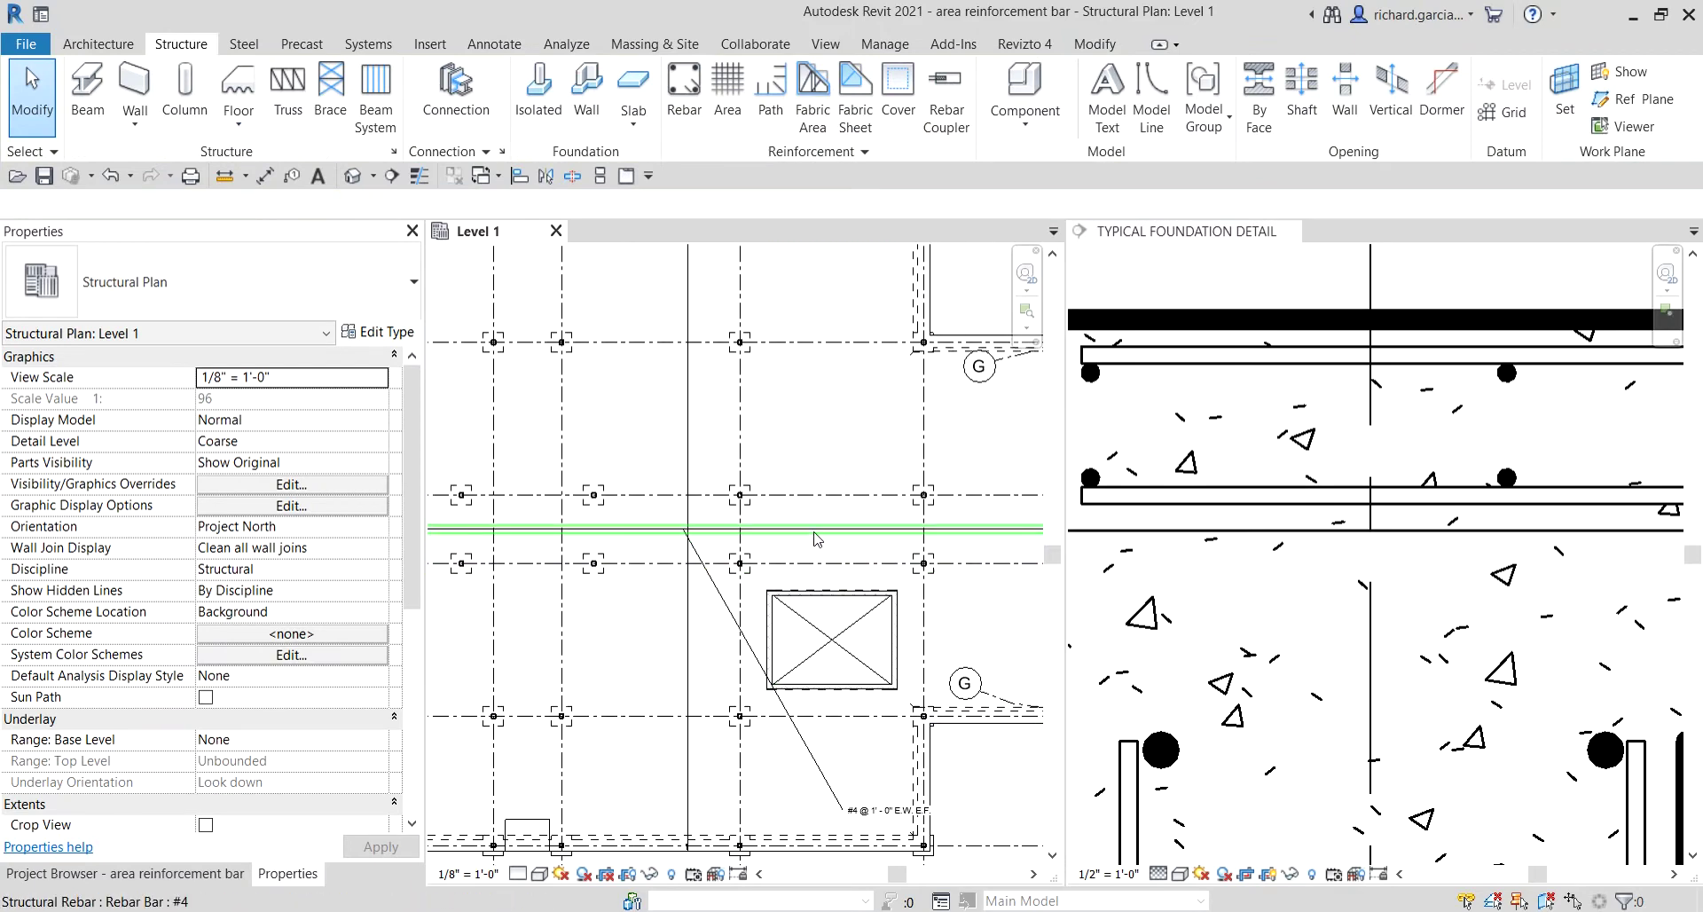
scroll(684, 429, "up", 3)
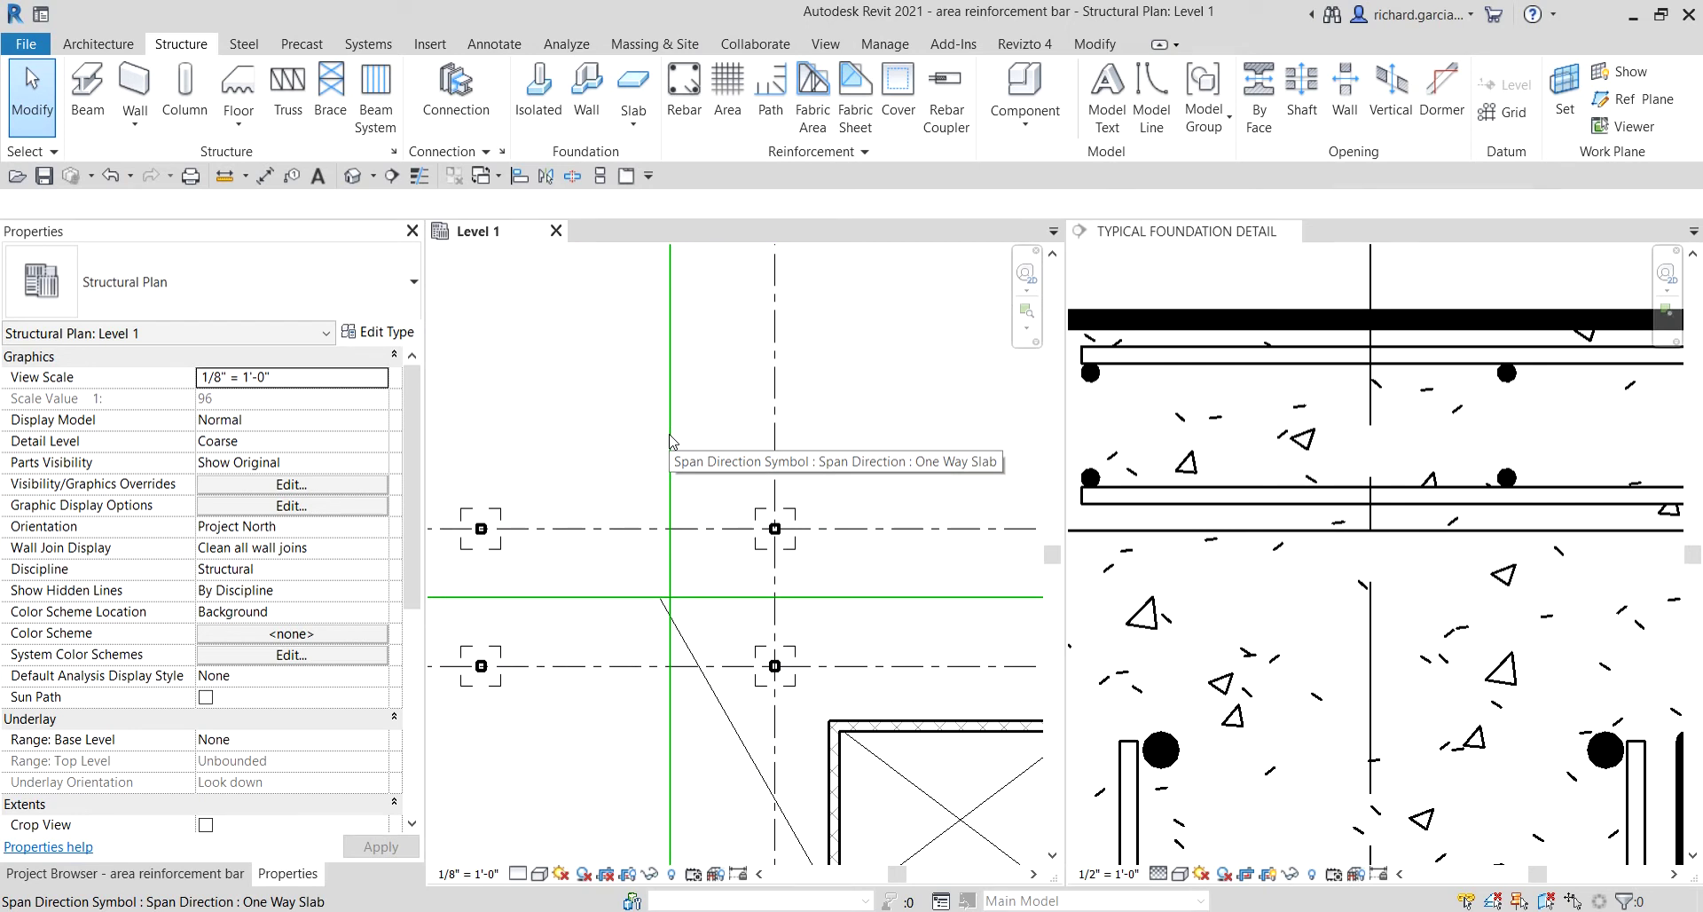
left_click(671, 440)
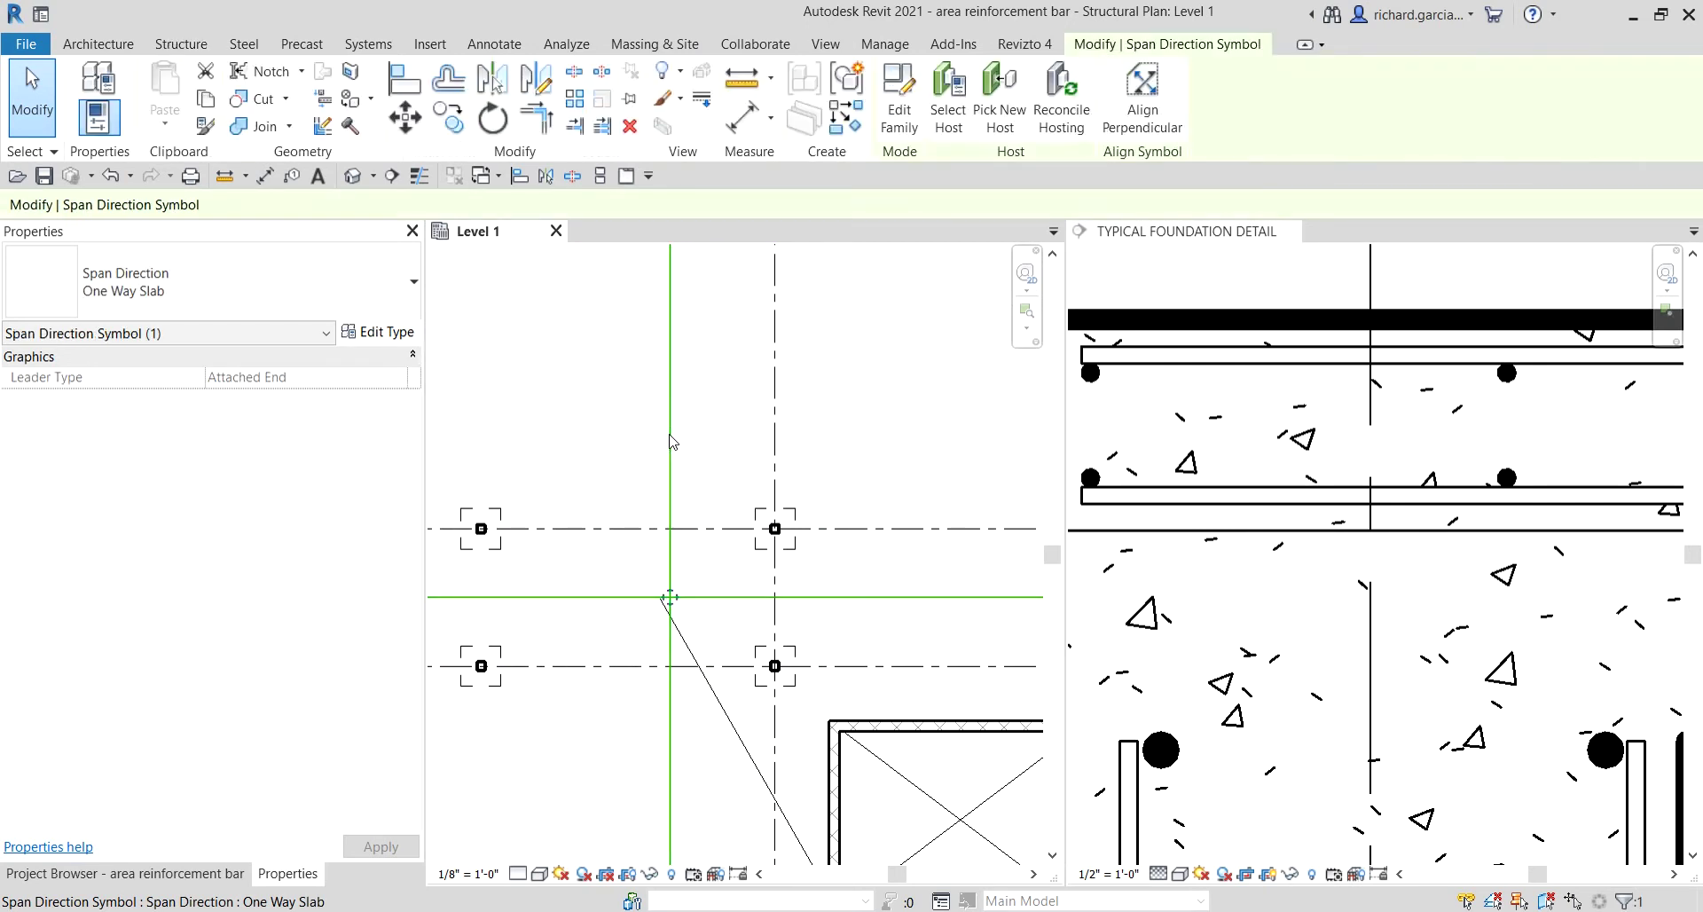
scroll(668, 436, "down", 2)
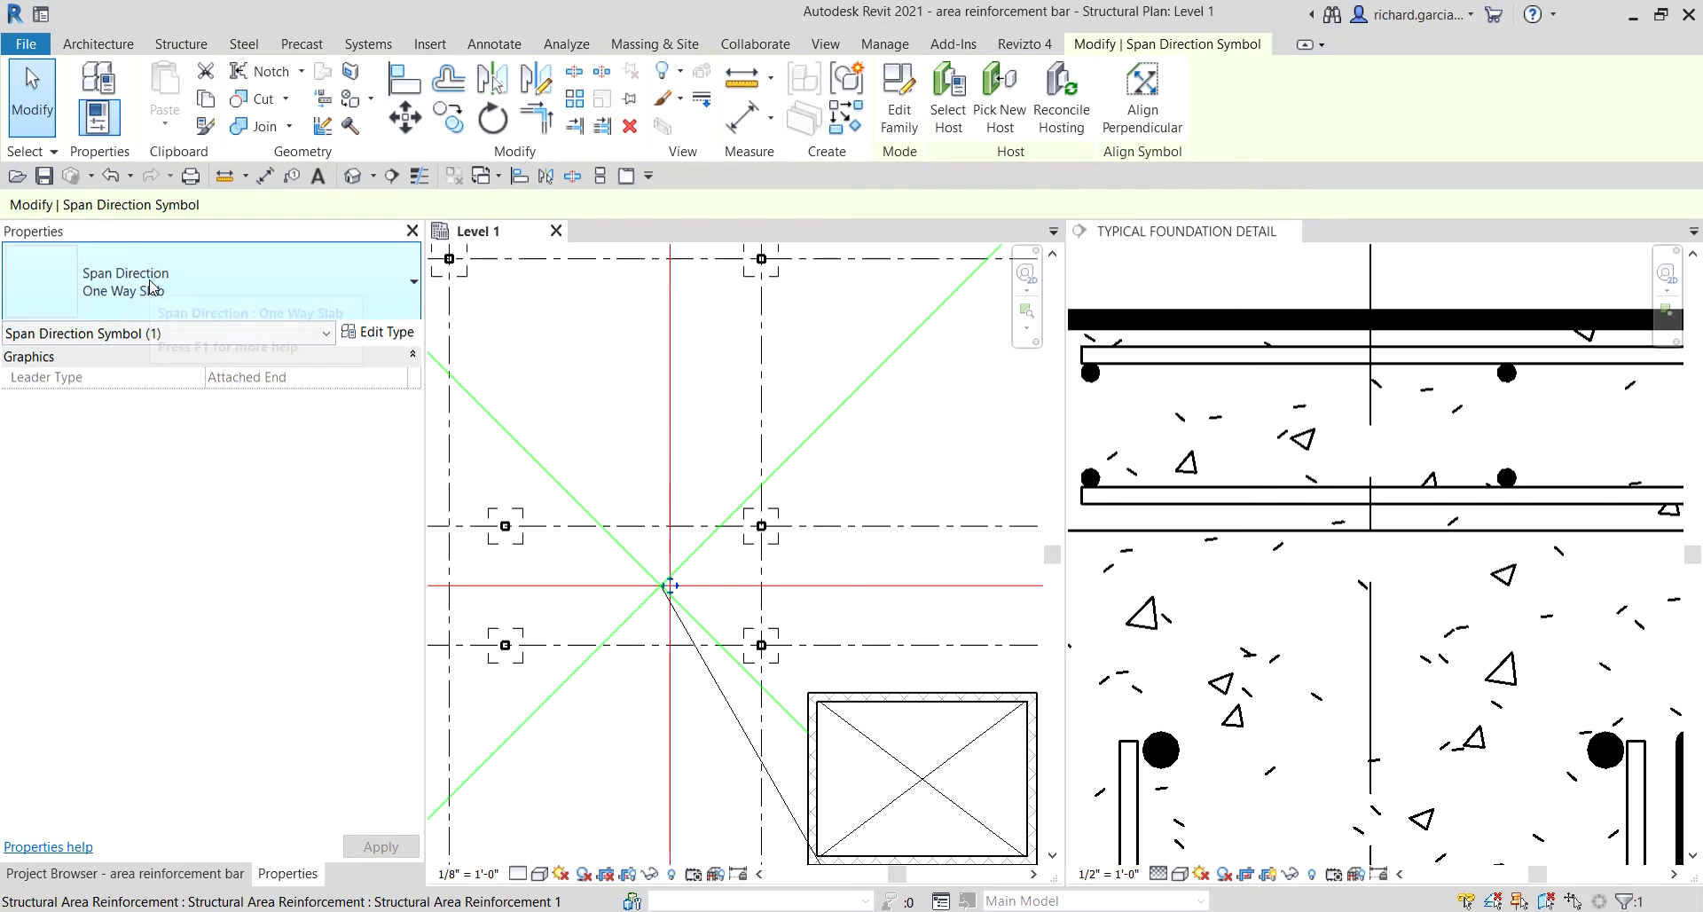
scroll(750, 569, "down", 3)
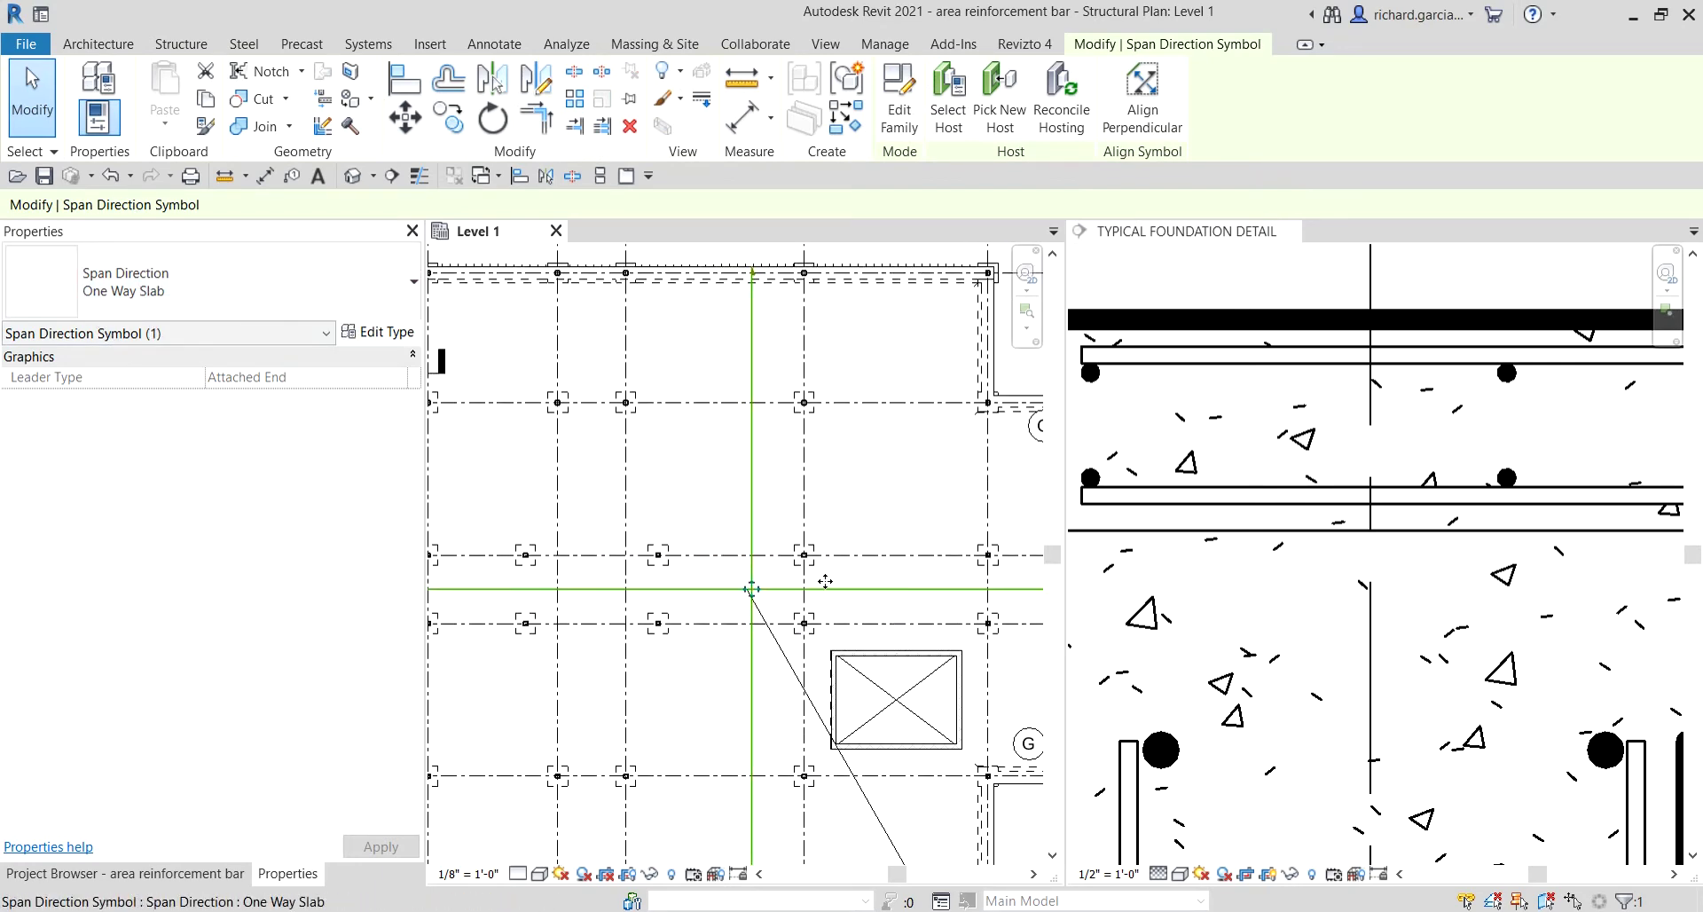
key("Escape")
Move the #4 @ 1'-0" E.W. E.F. tag between grids 4 and 5 with a vertical leader.
scroll(897, 646, "up", 3)
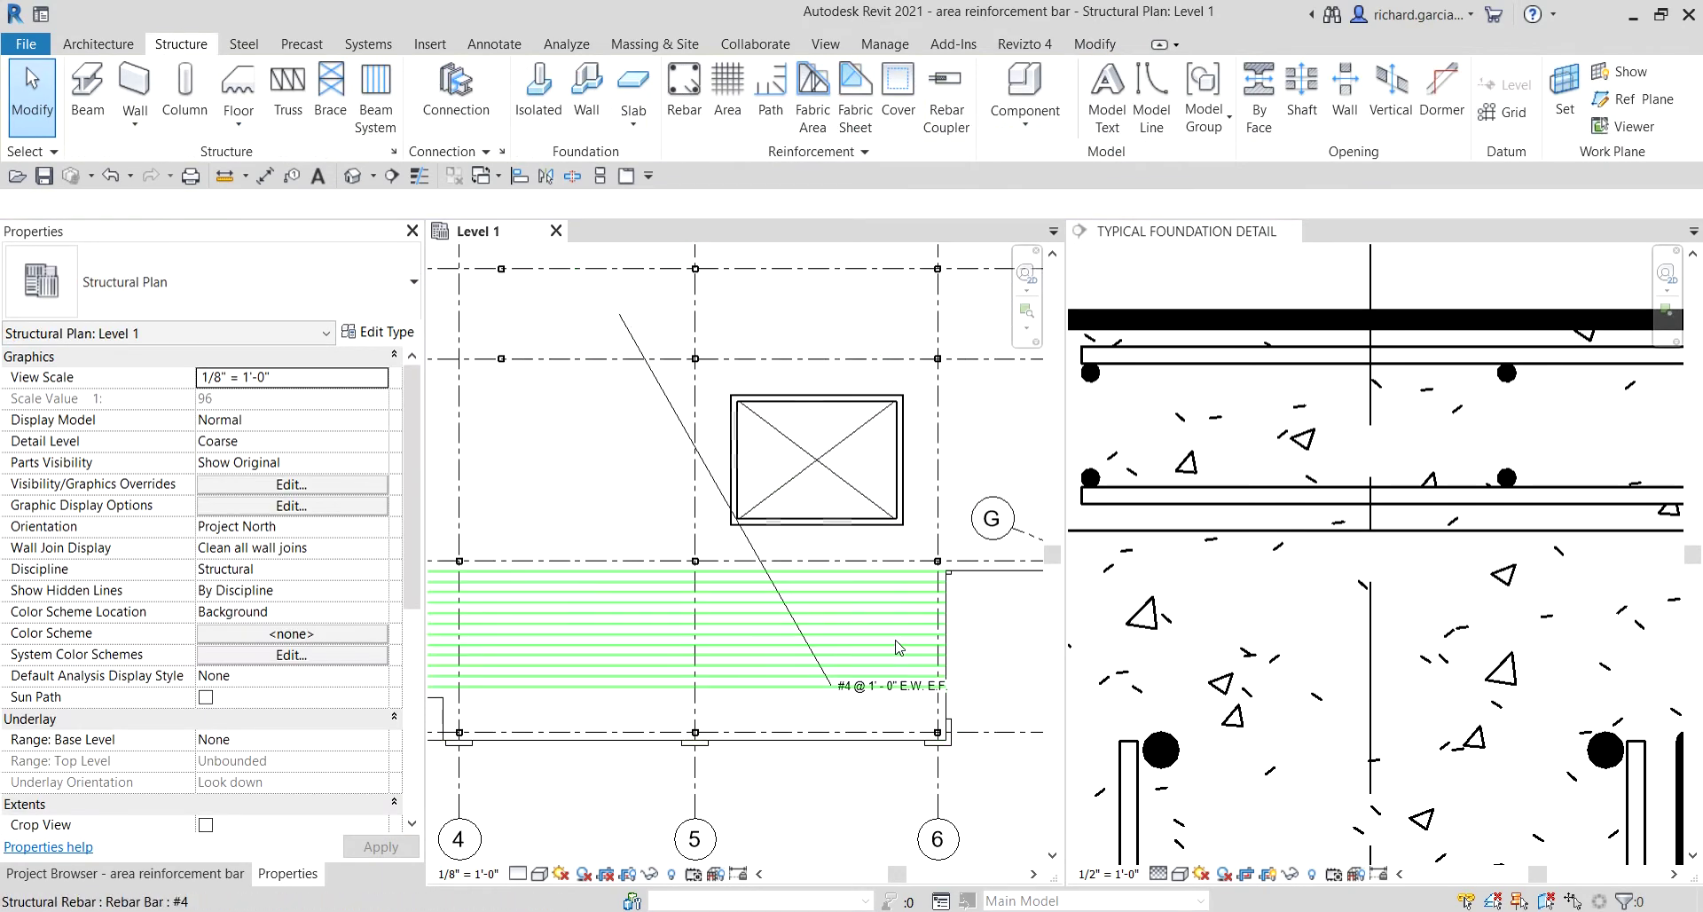
scroll(856, 694, "up", 3)
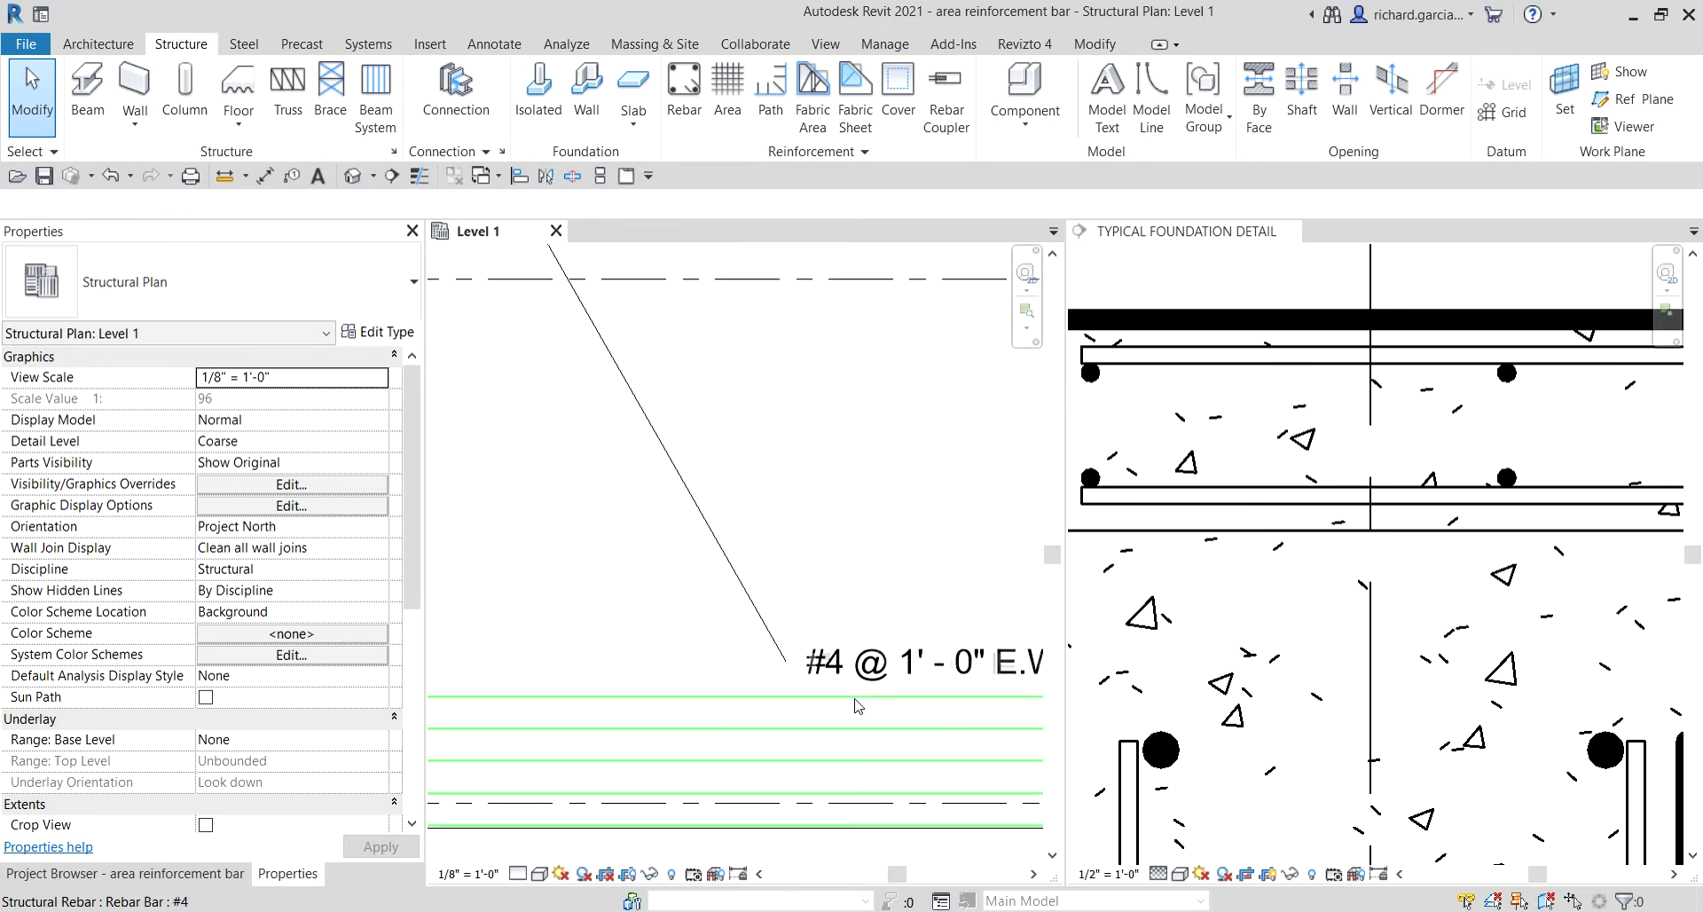
left_click(856, 692)
scroll(845, 689, "down", 2)
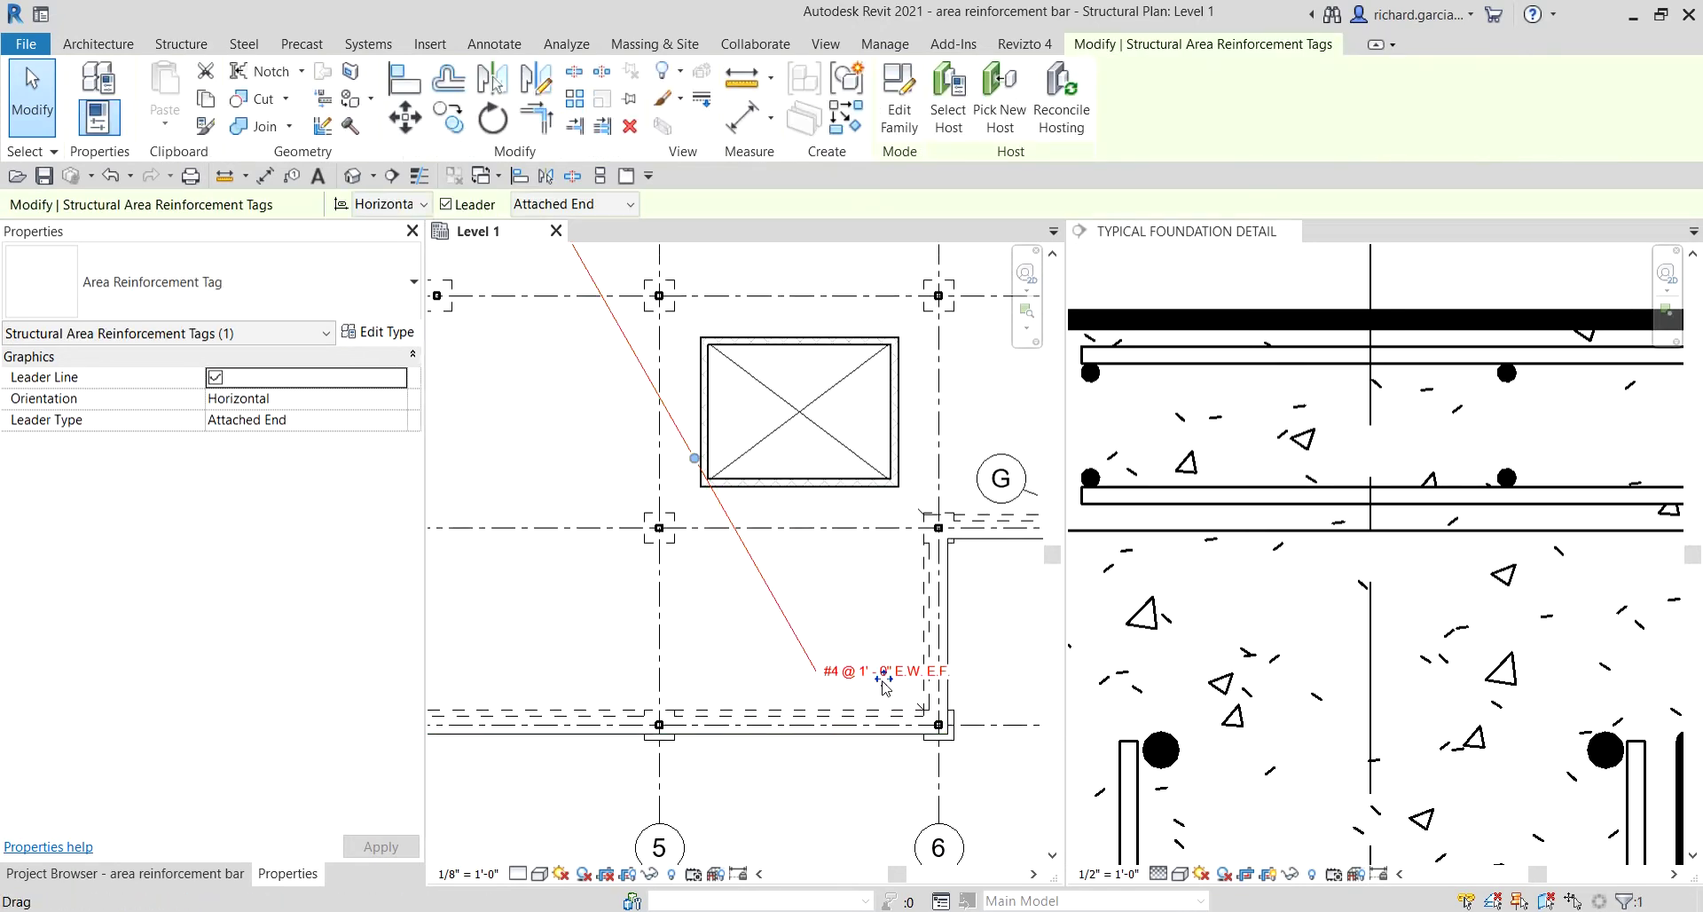
left_click_drag(800, 582, 535, 426)
scroll(535, 427, "up", 3)
left_click_drag(715, 455, 639, 454)
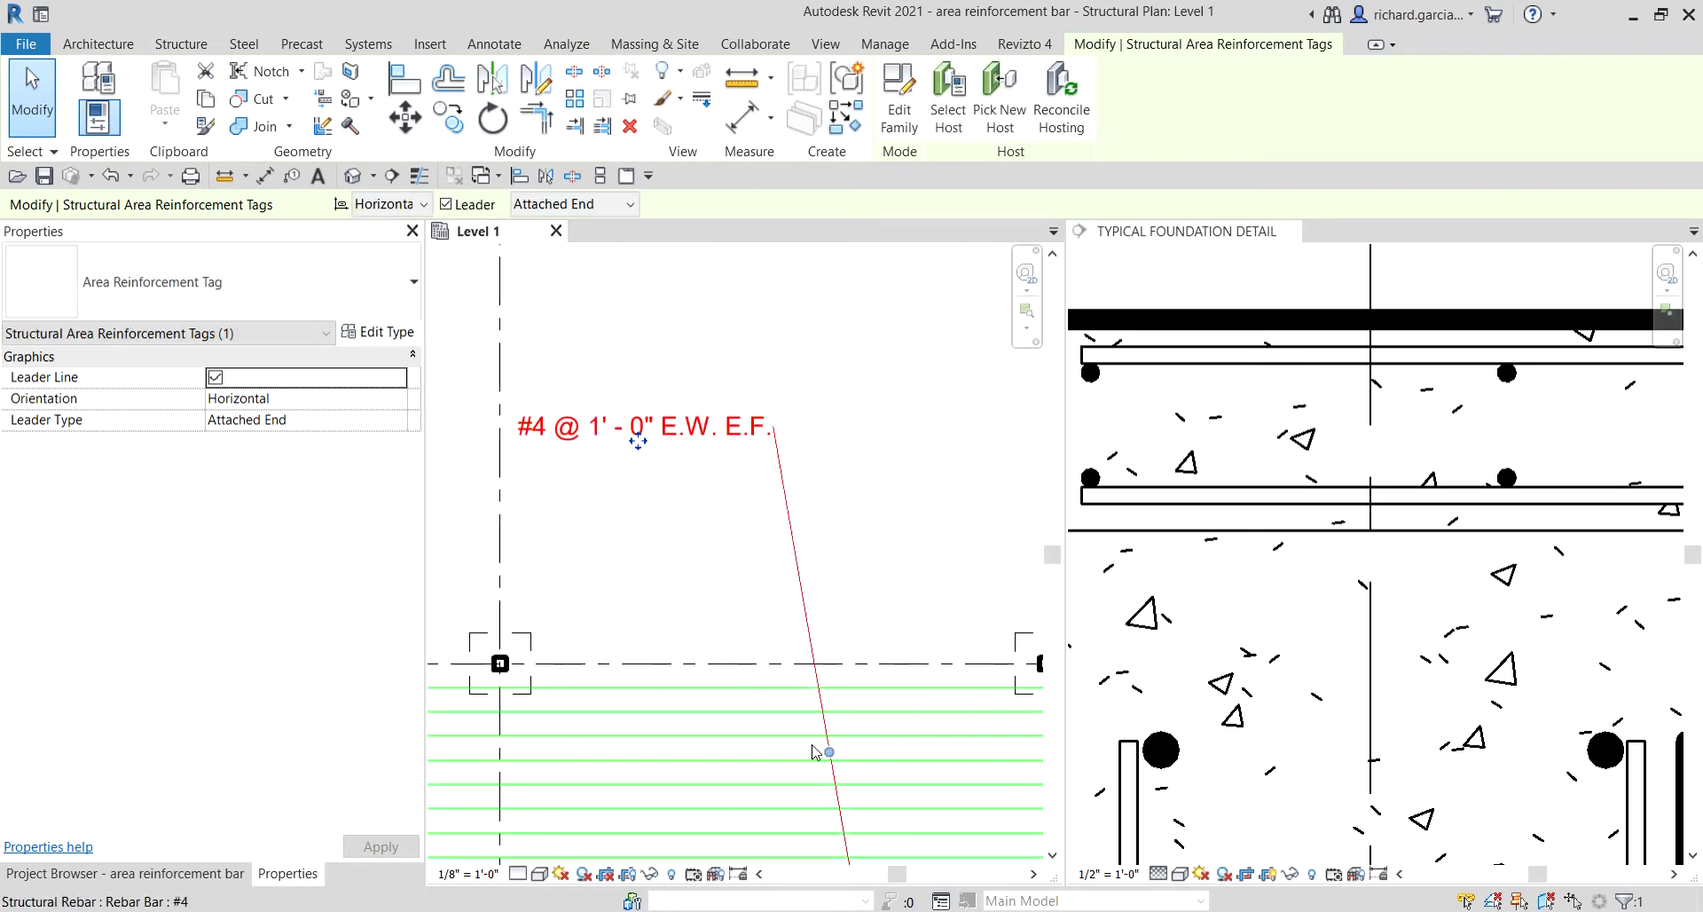
left_click_drag(857, 437, 882, 427)
scroll(738, 435, "down", 1)
scroll(738, 436, "down", 3)
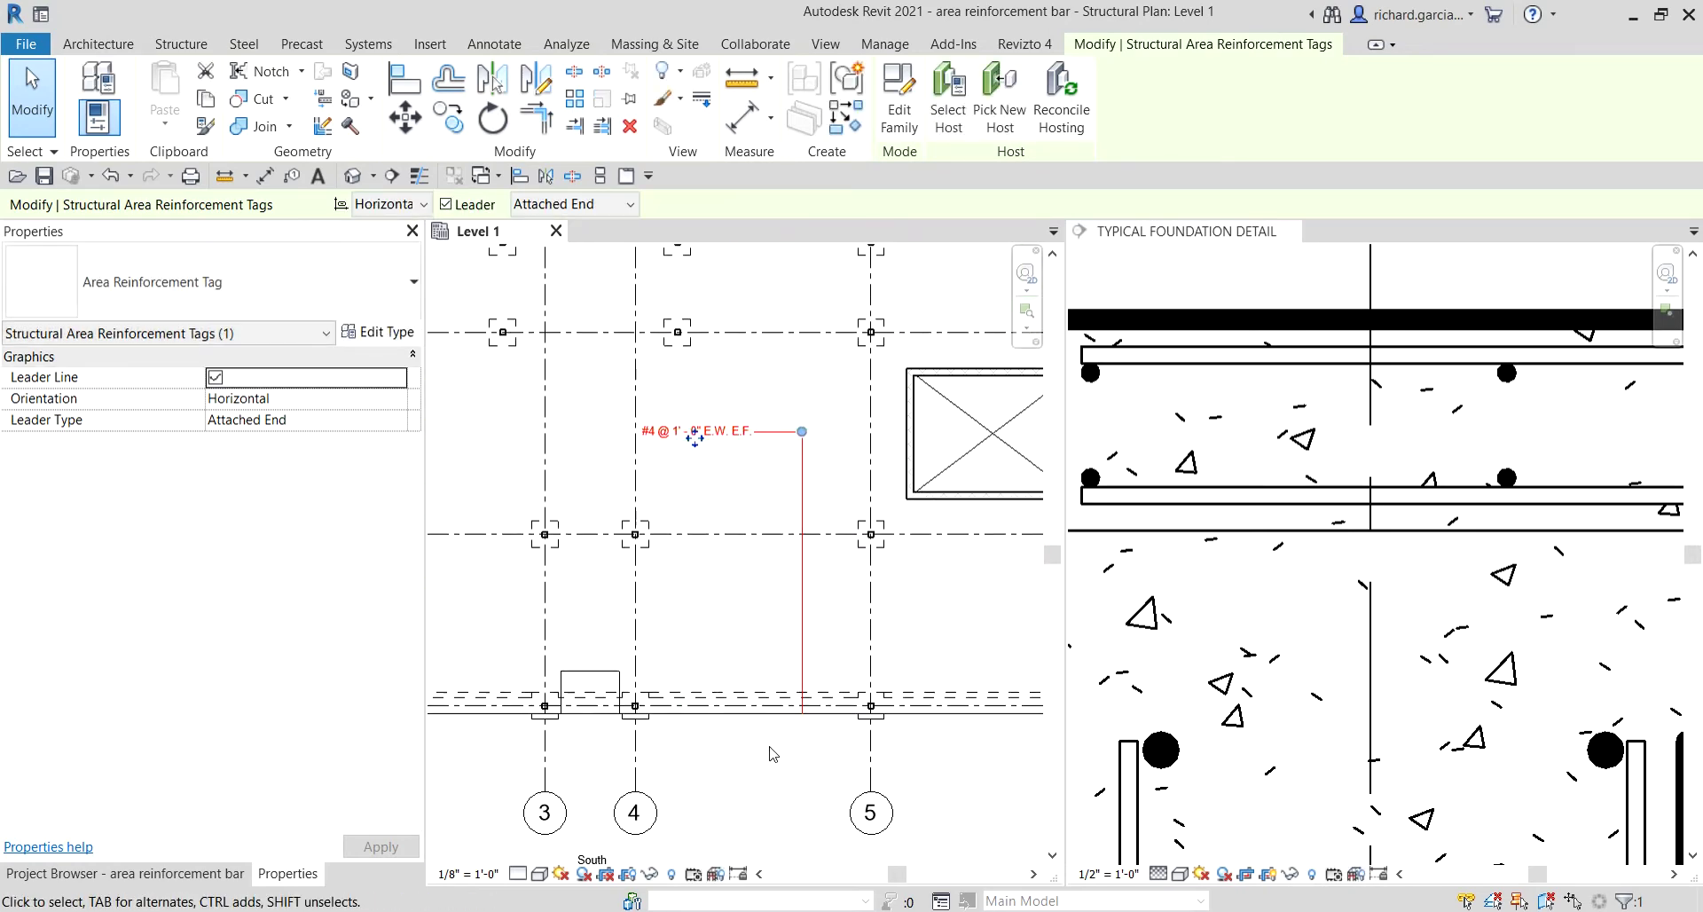
left_click(772, 750)
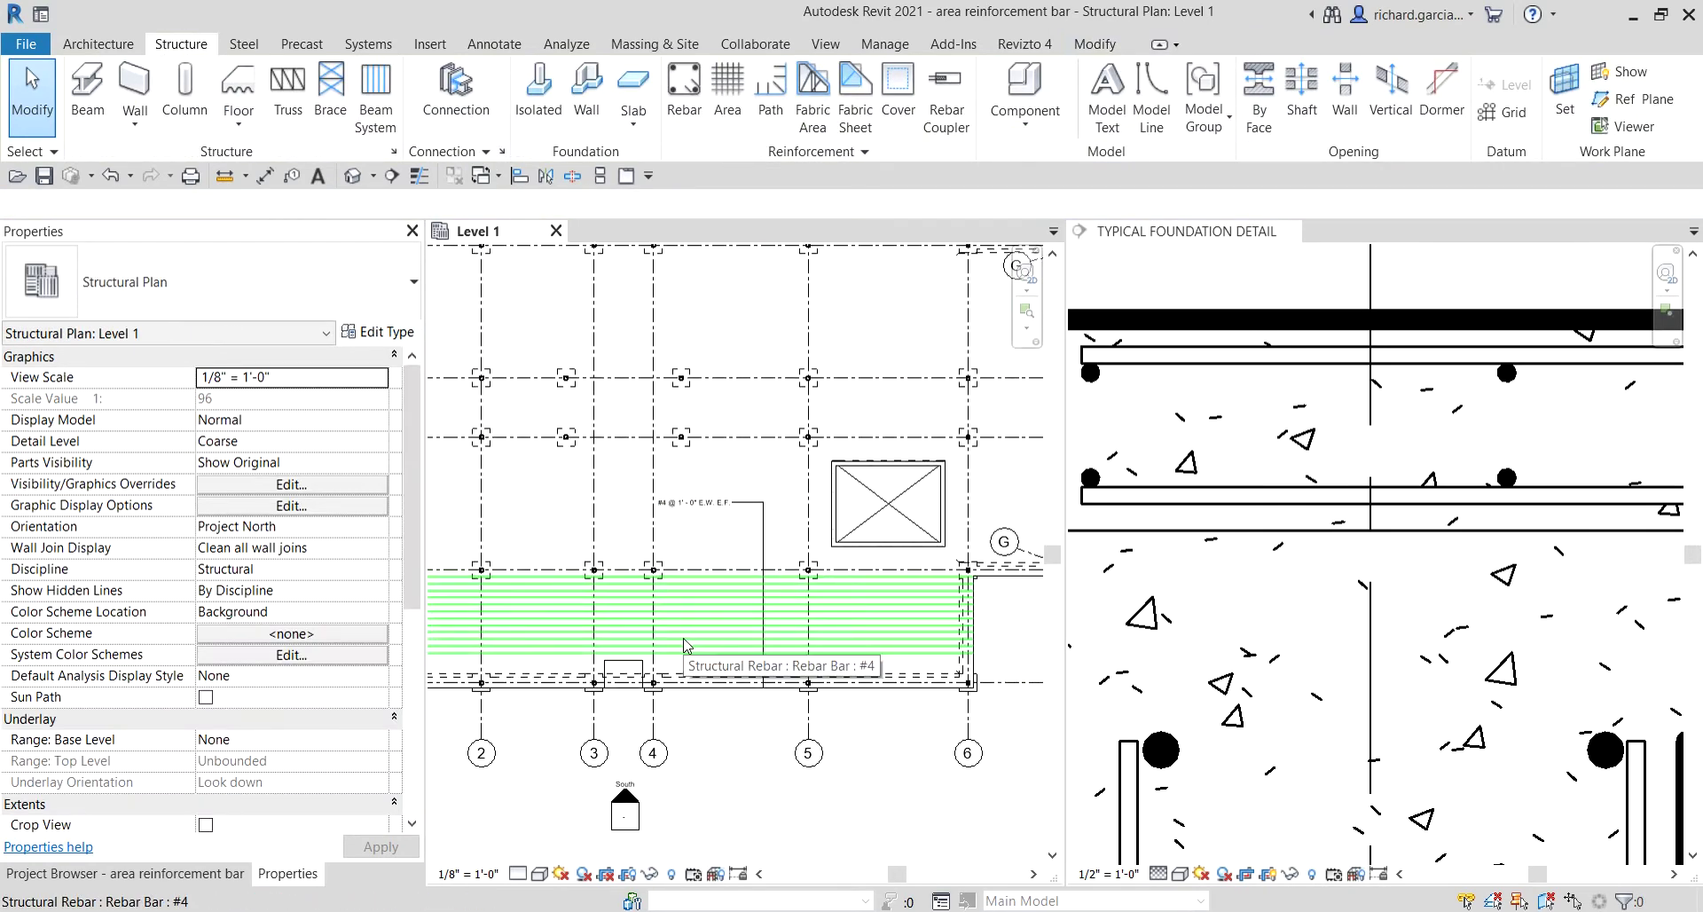
scroll(688, 641, "down", 1)
scroll(679, 445, "up", 5)
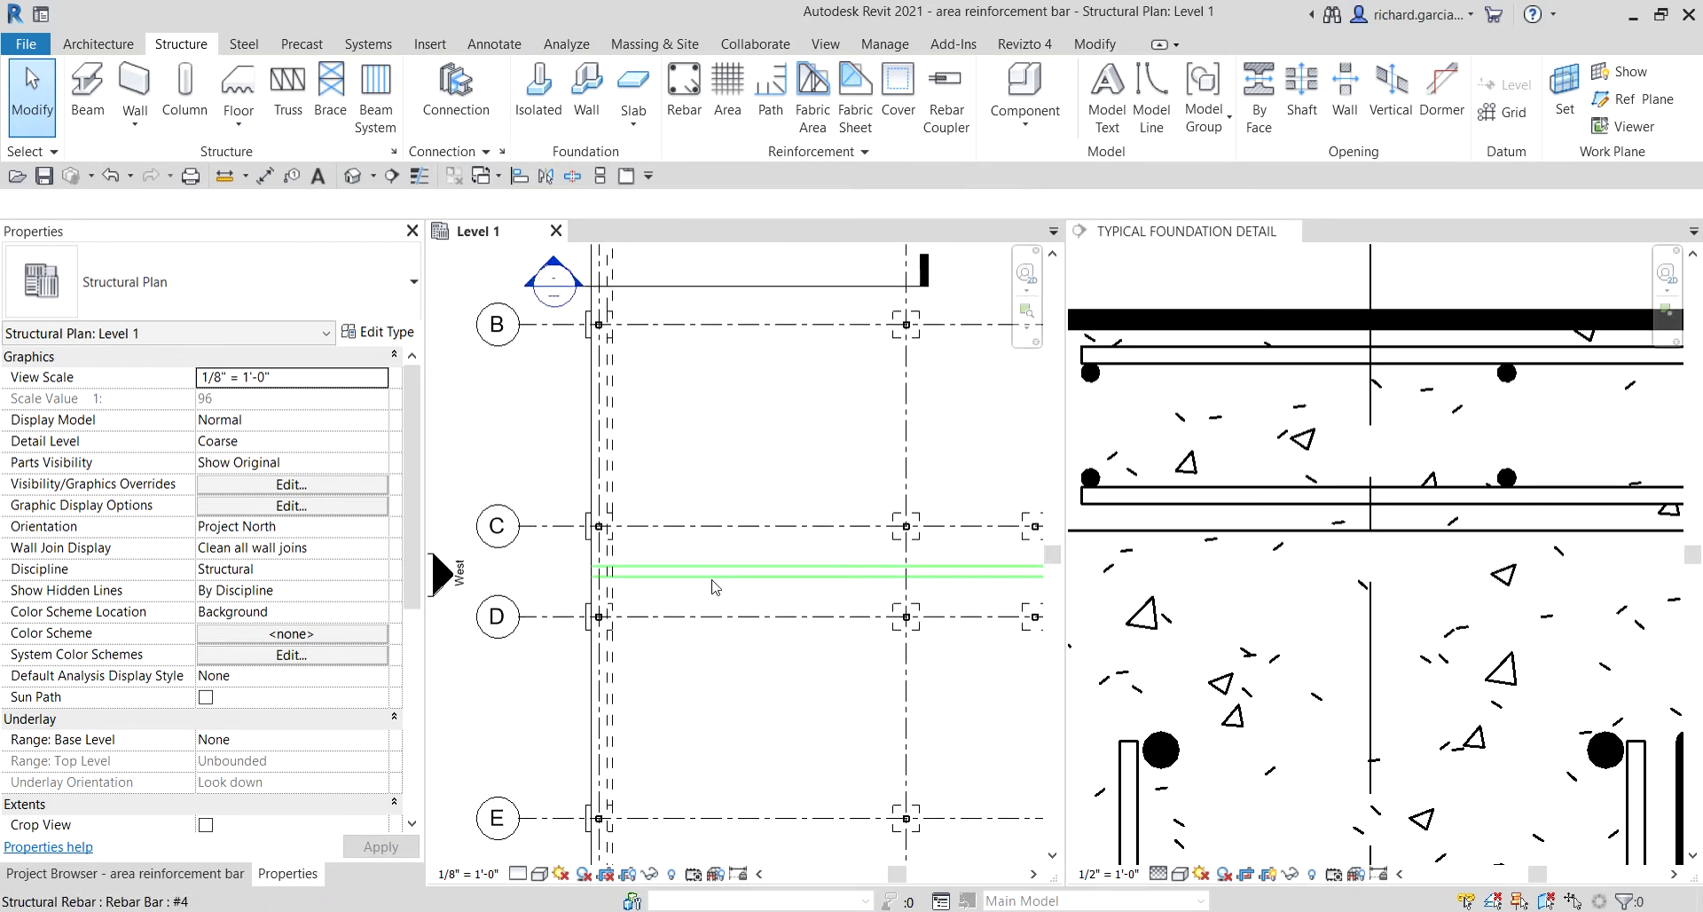
scroll(711, 603, "up", 2)
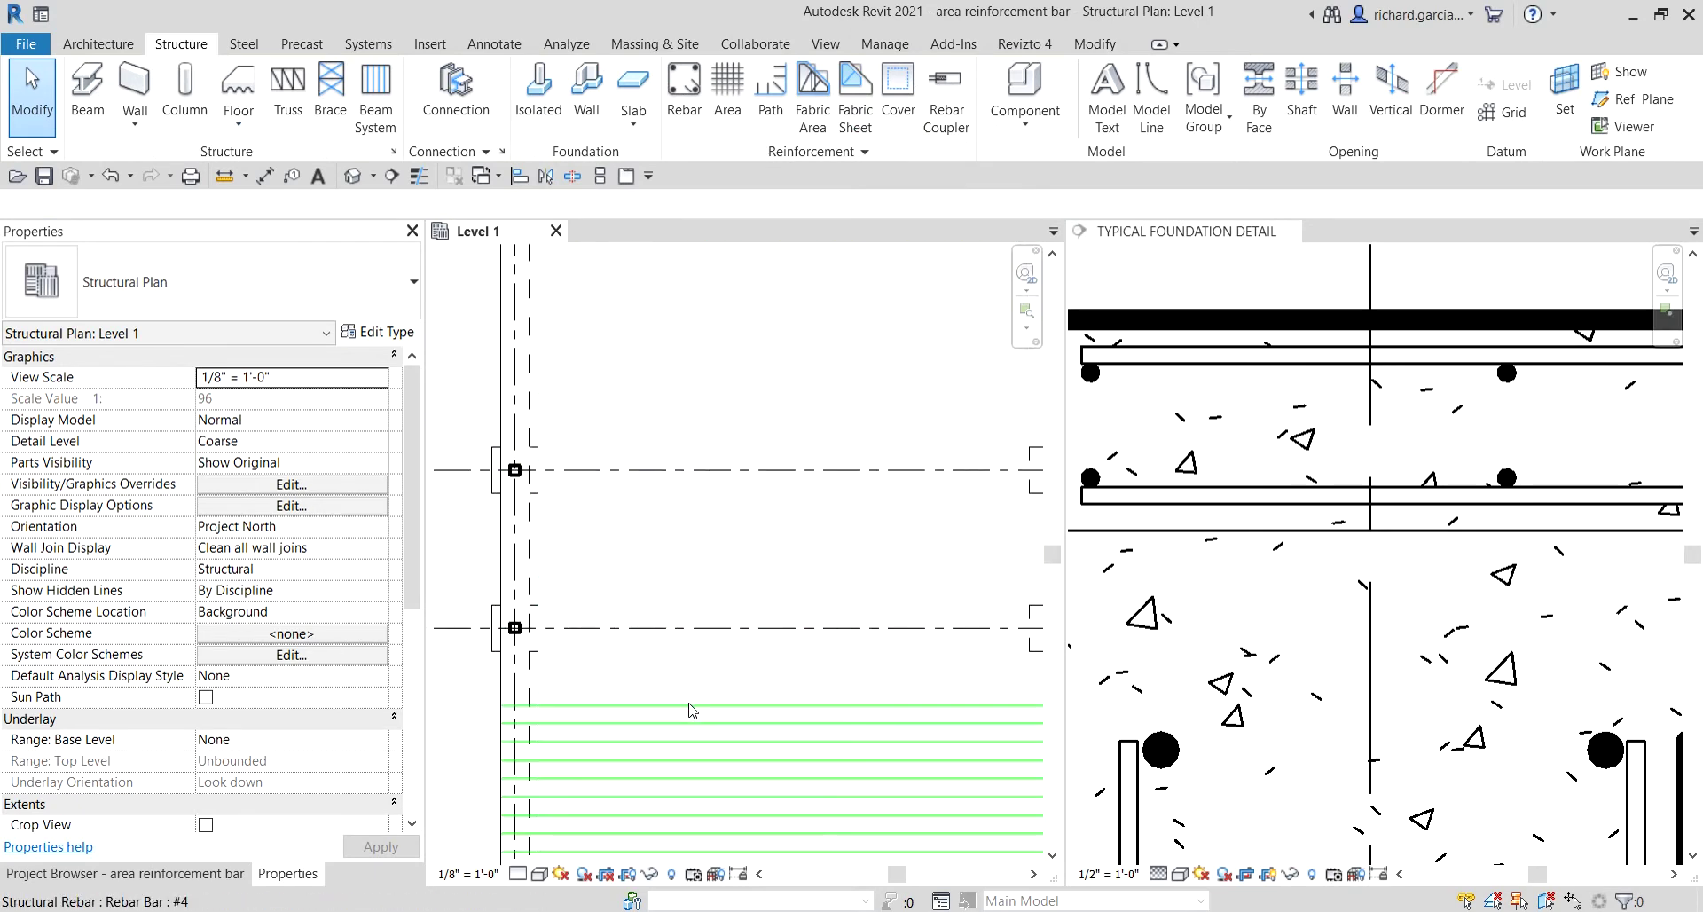
scroll(750, 581, "down", 5)
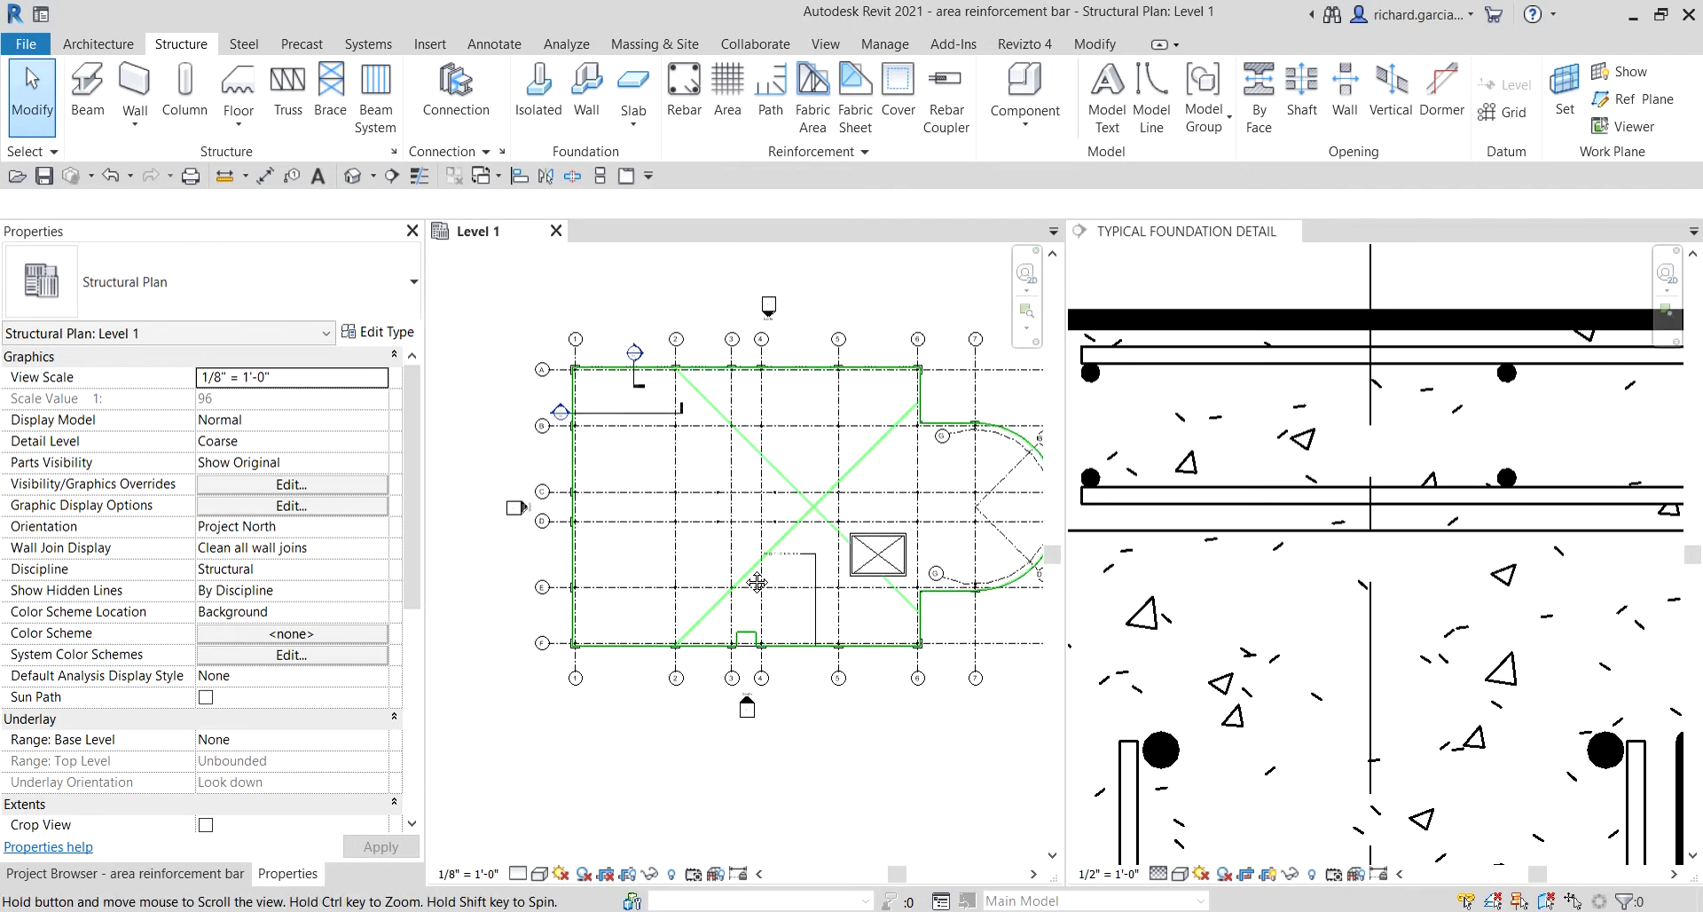
scroll(792, 452, "up", 3)
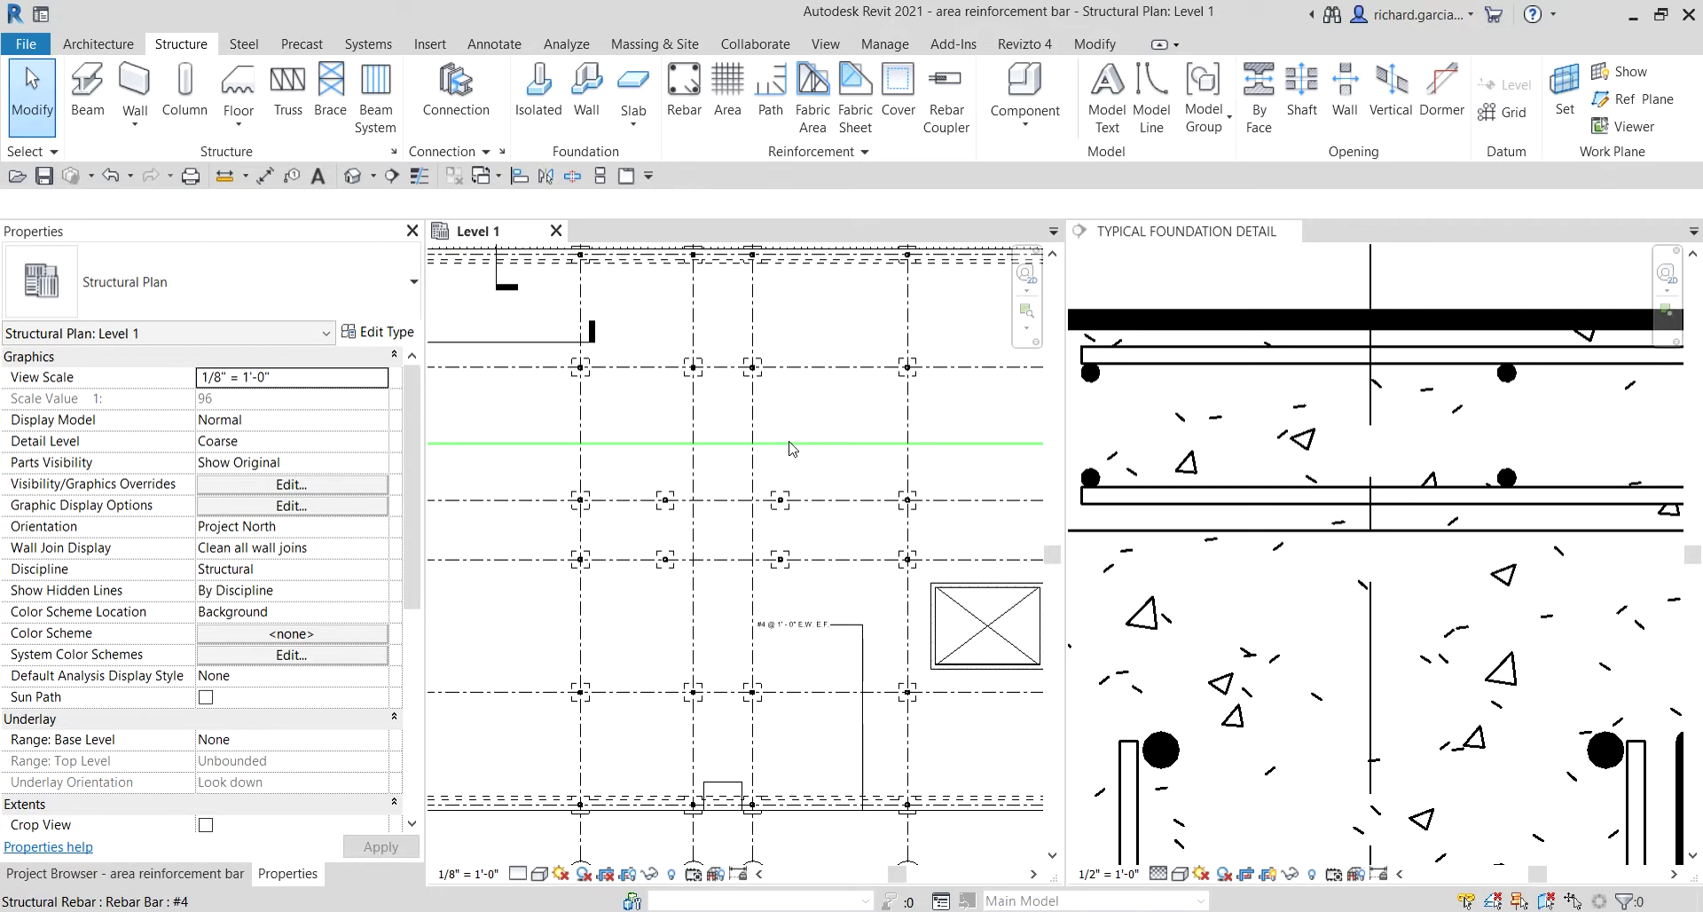
Select one #4 rebar, then use Select All Instances > In Entire Project for all 172.
left_click(792, 442)
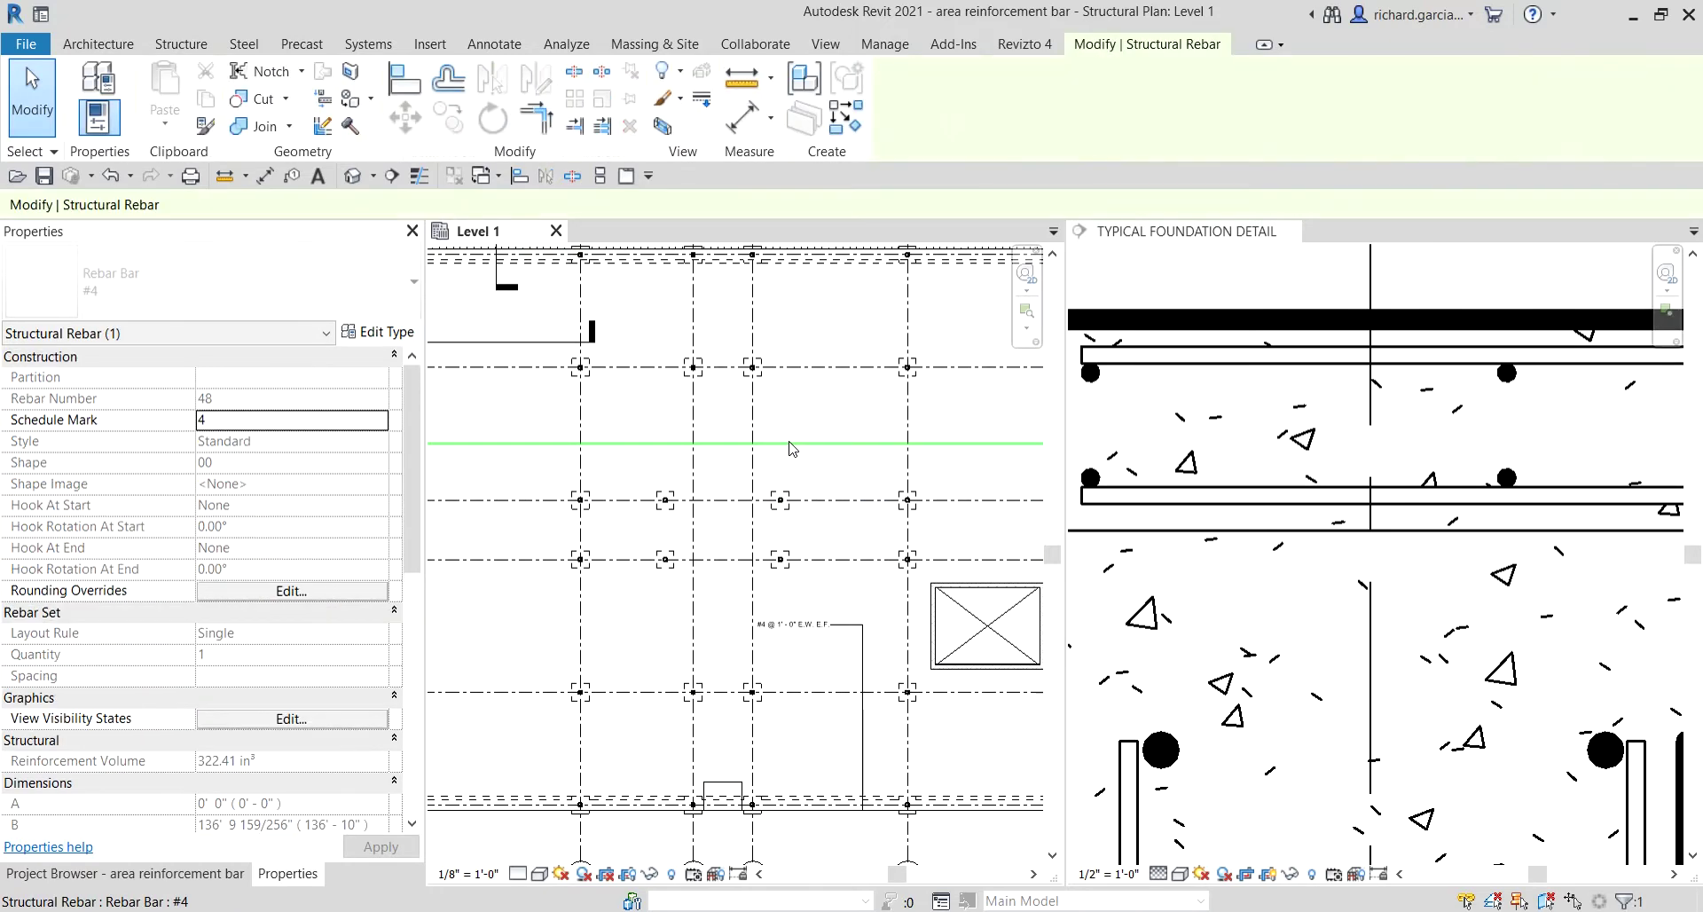
left_click(790, 446)
right_click(792, 448)
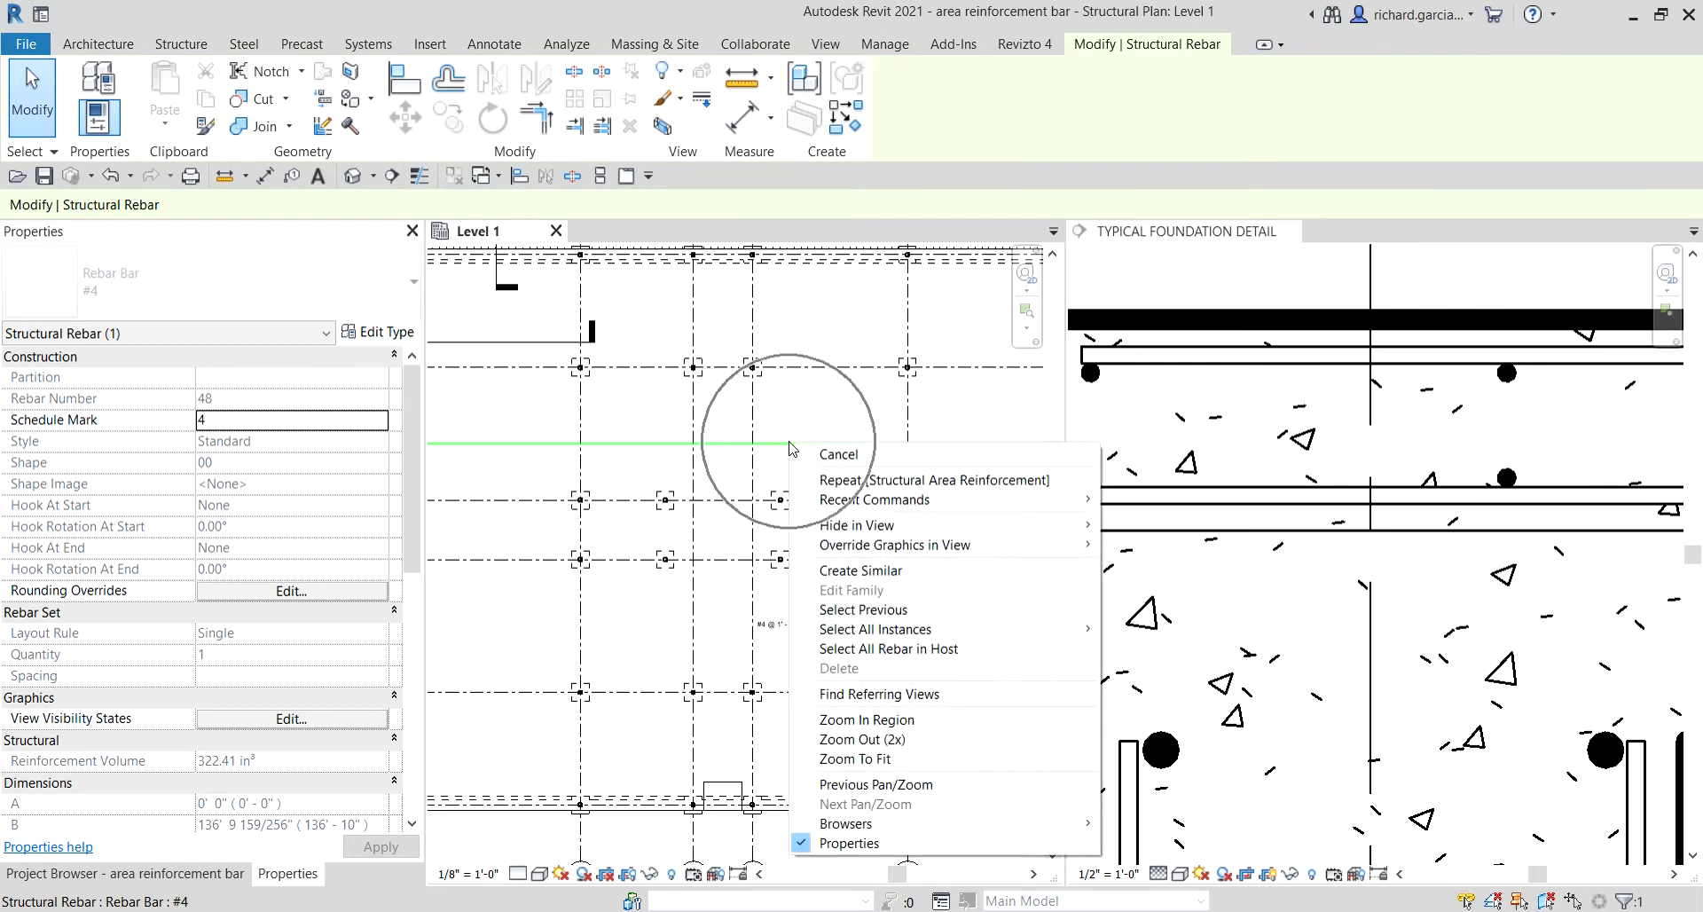
mouse_move(905, 633)
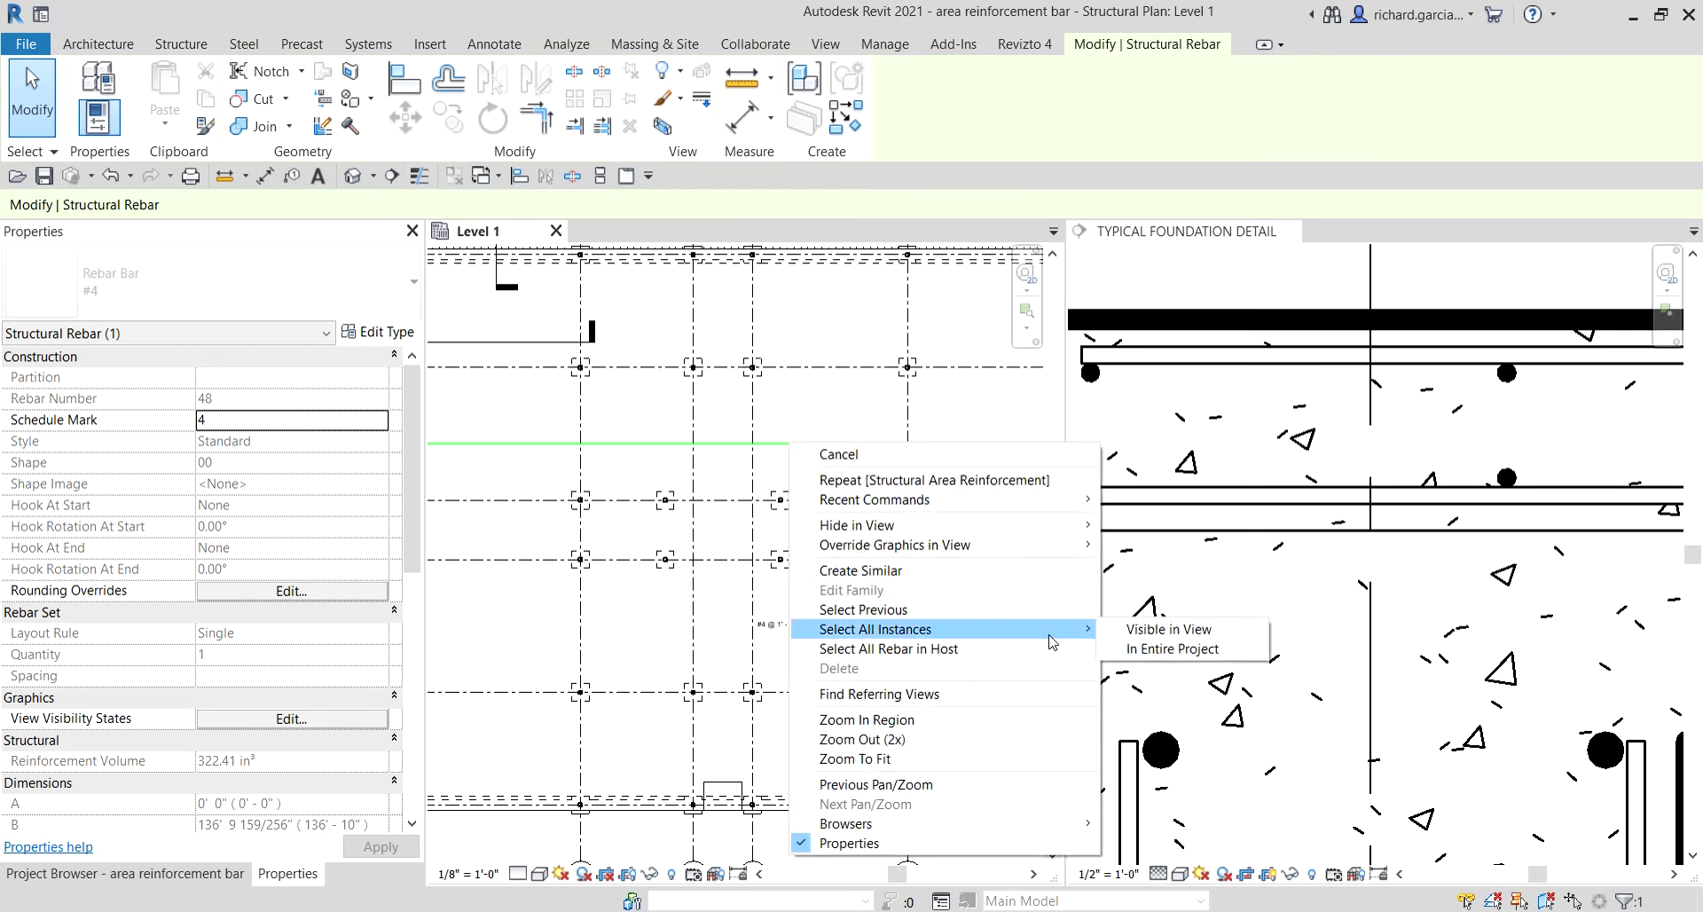
left_click(1146, 631)
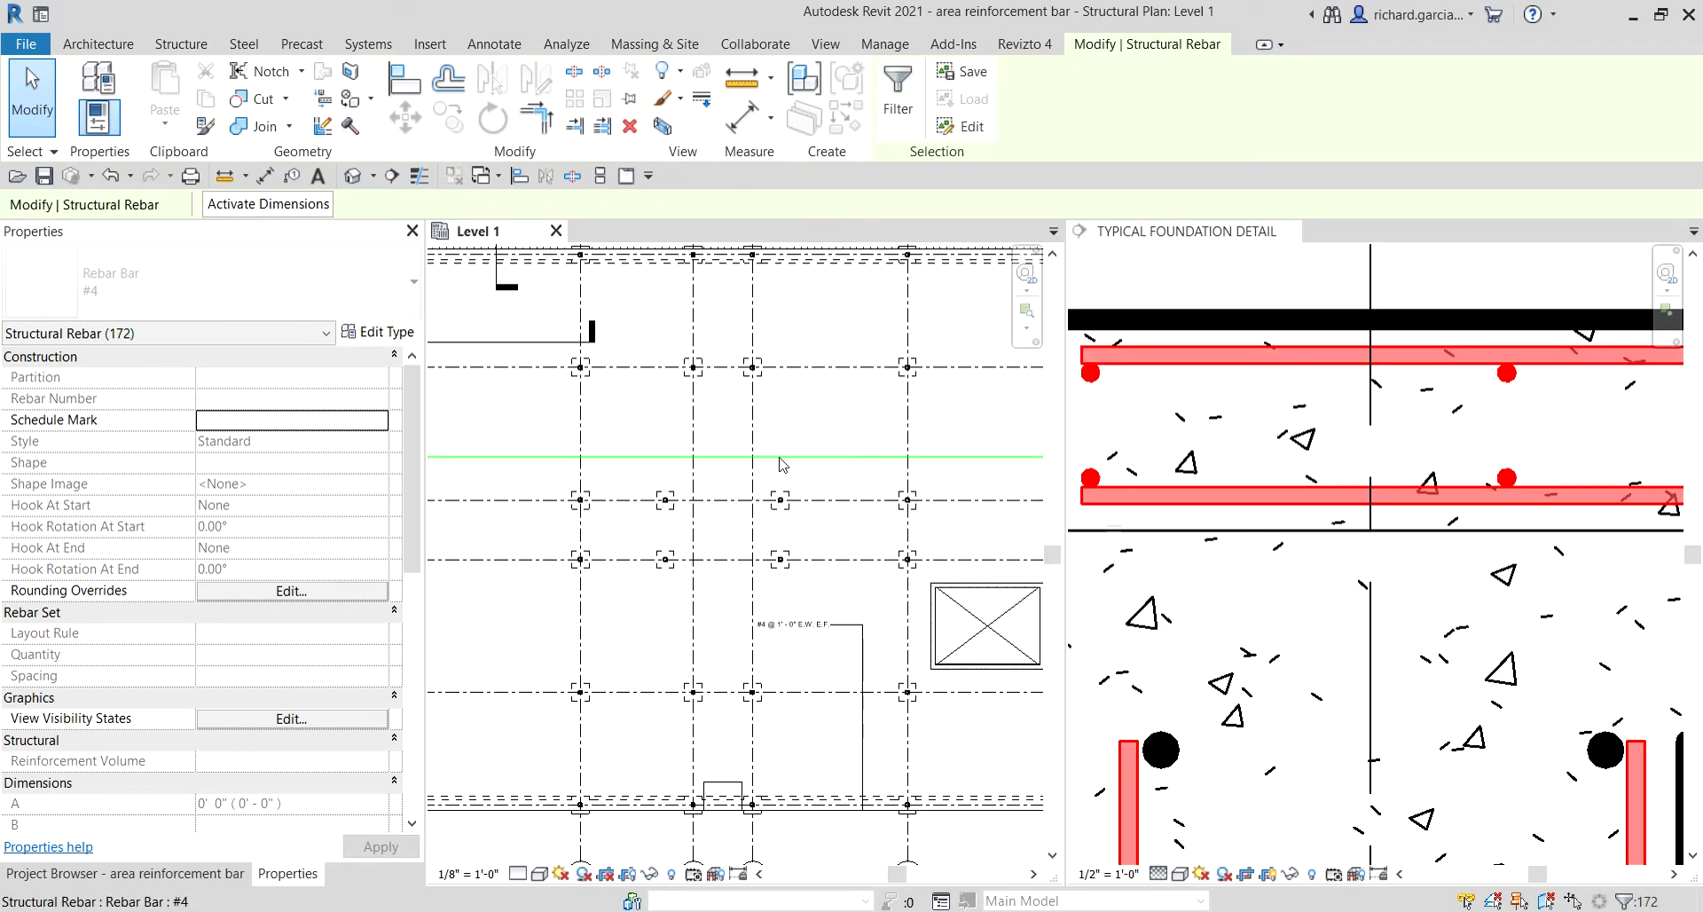
key("ctrl")
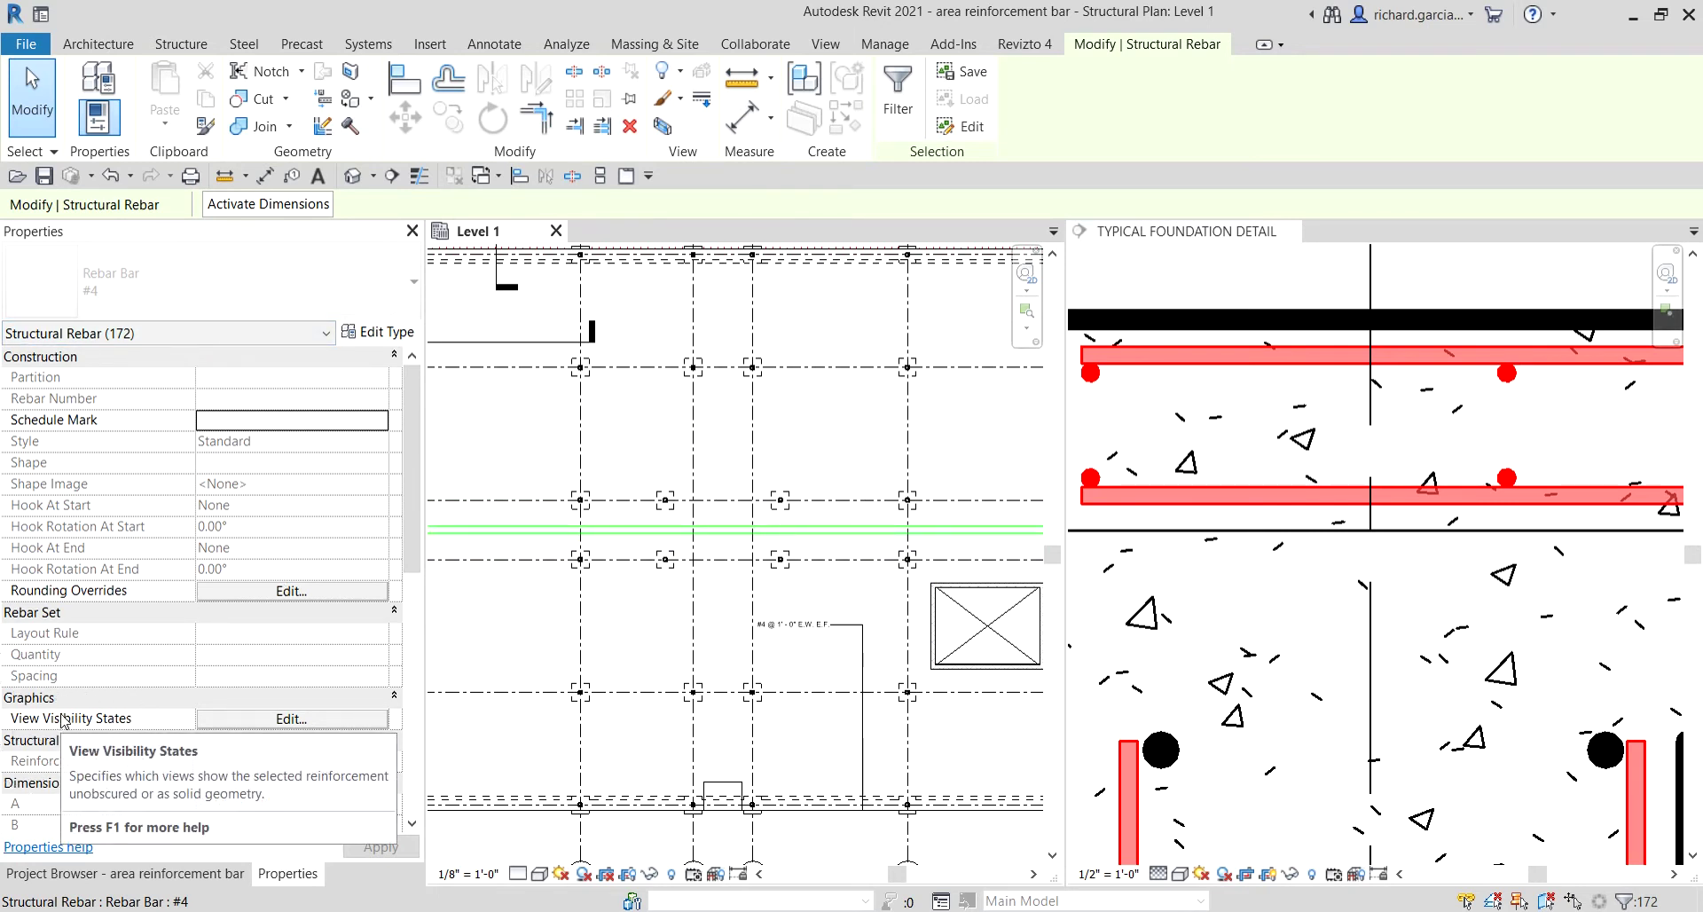
In View Visibility States, tick View unobscured and View as solid for {3D}.
left_click(274, 720)
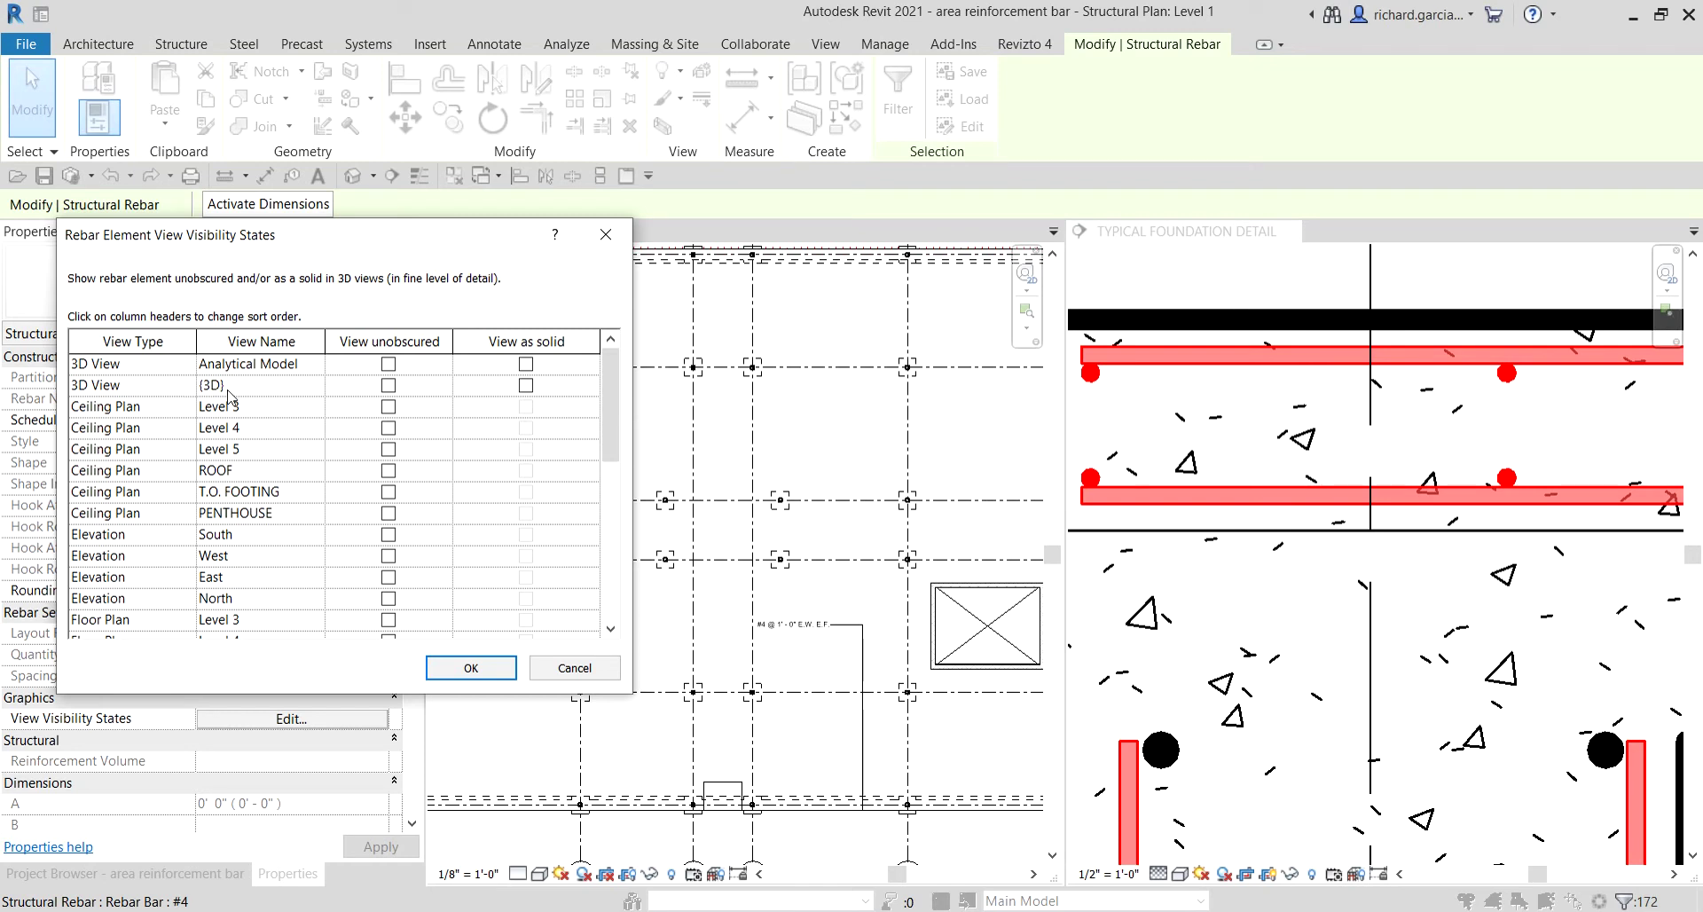
left_click(385, 390)
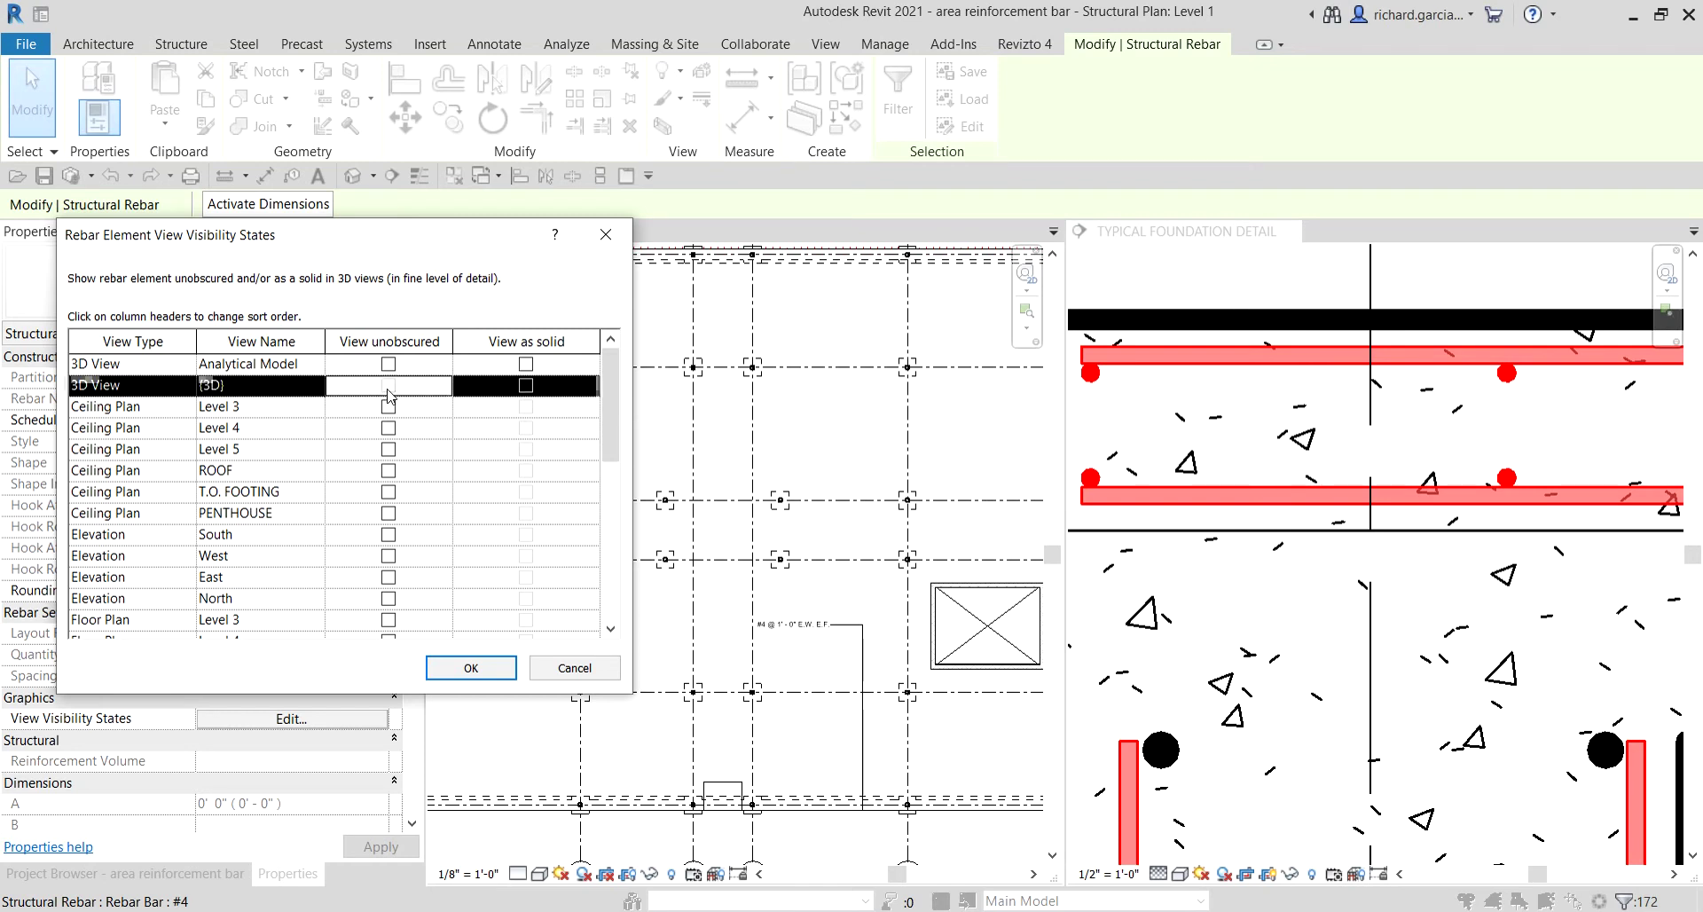
left_click(526, 386)
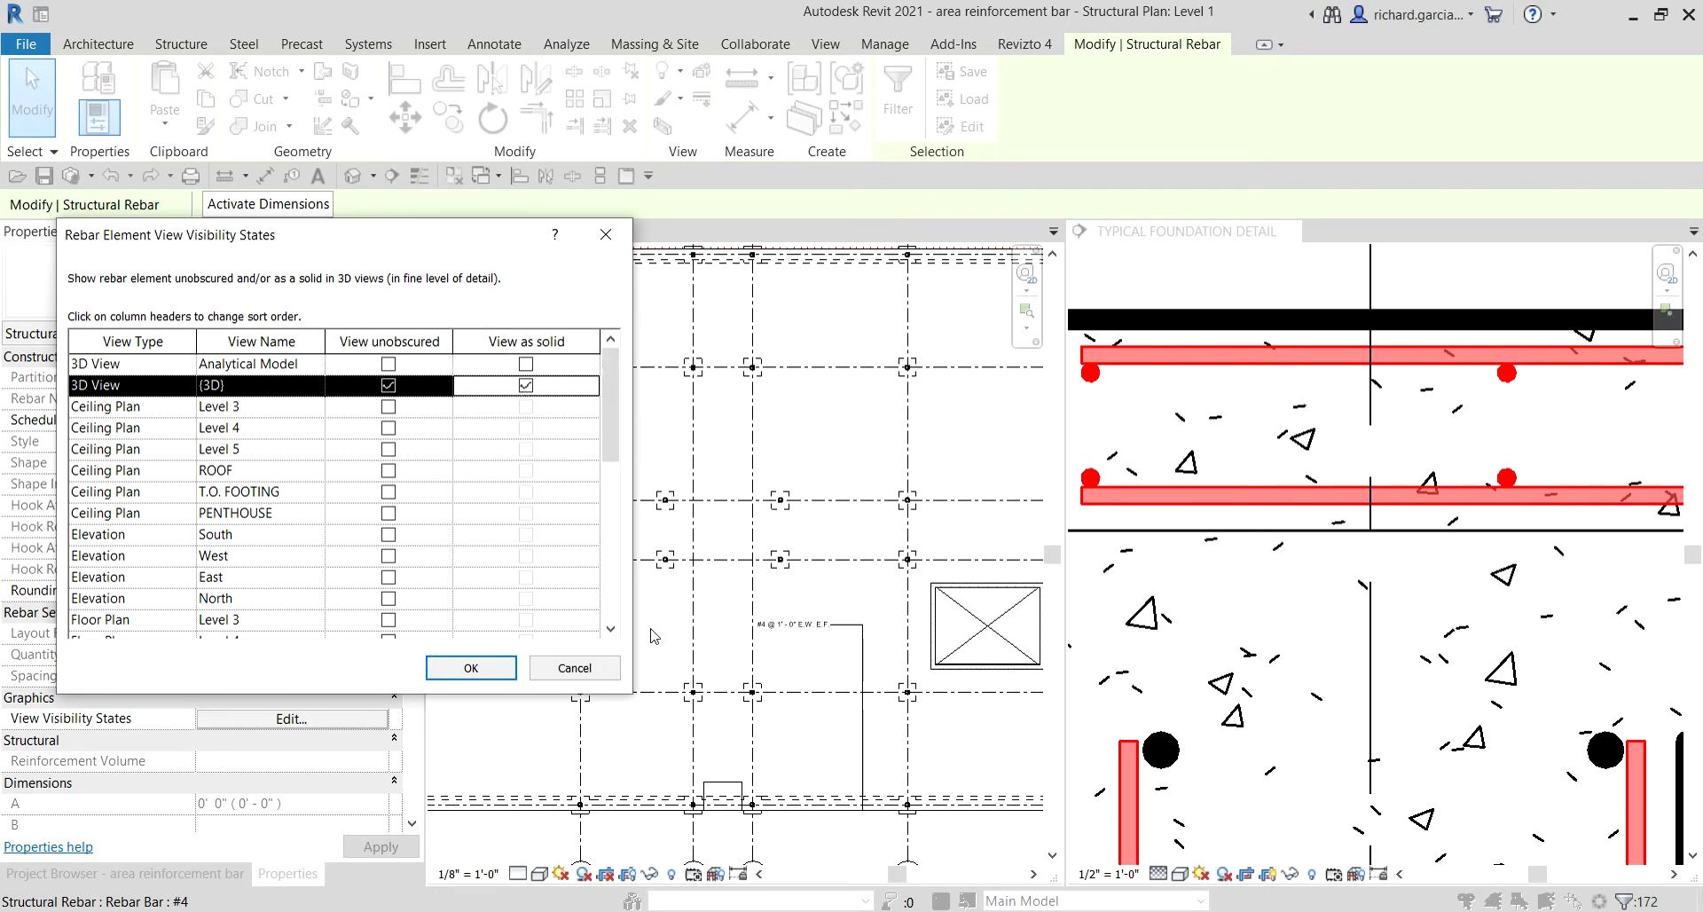
left_click(473, 667)
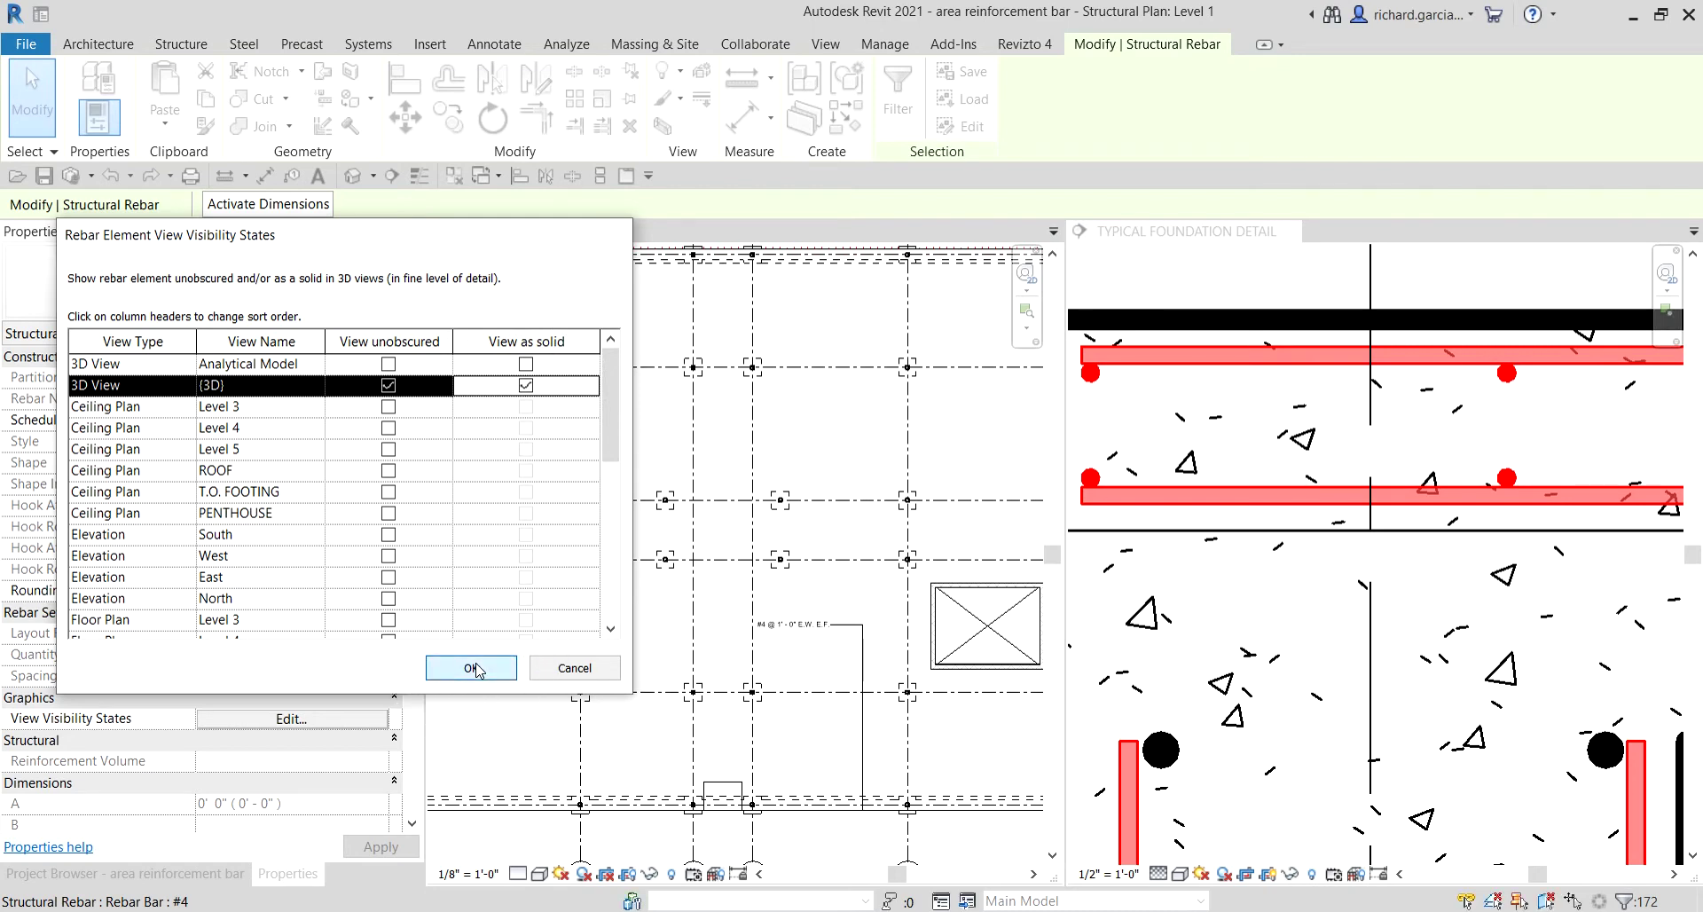
Switch to the default {3D} view and orbit to the slab edge's rebar mesh.
left_click(353, 180)
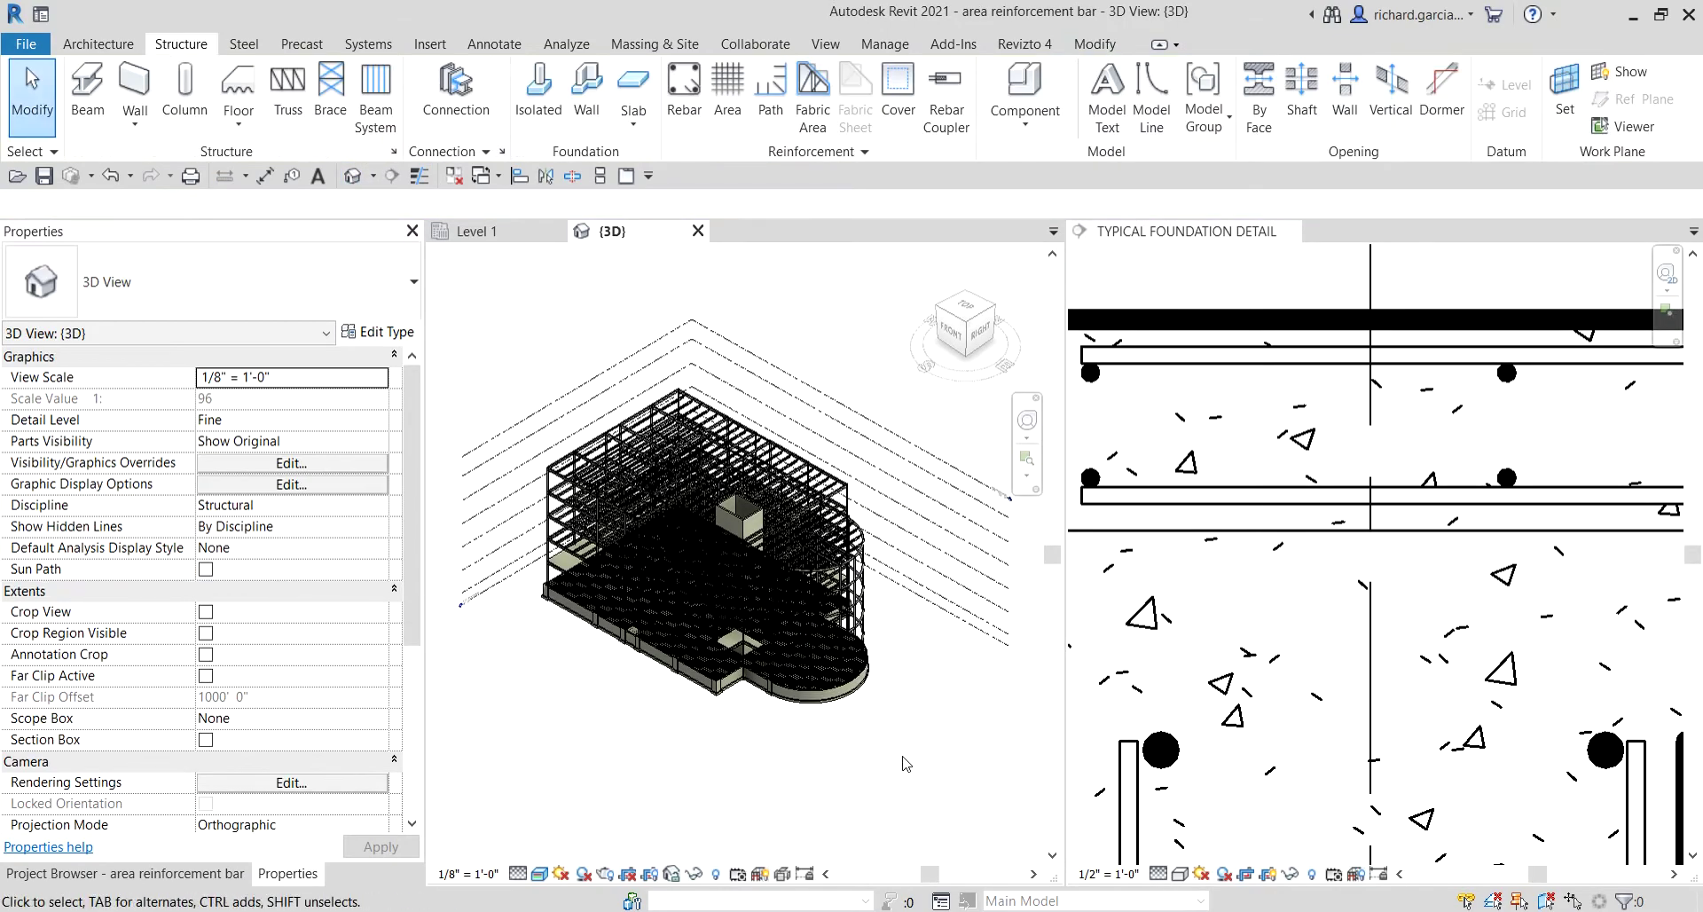
scroll(892, 698, "up", 8)
scroll(891, 698, "up", 10)
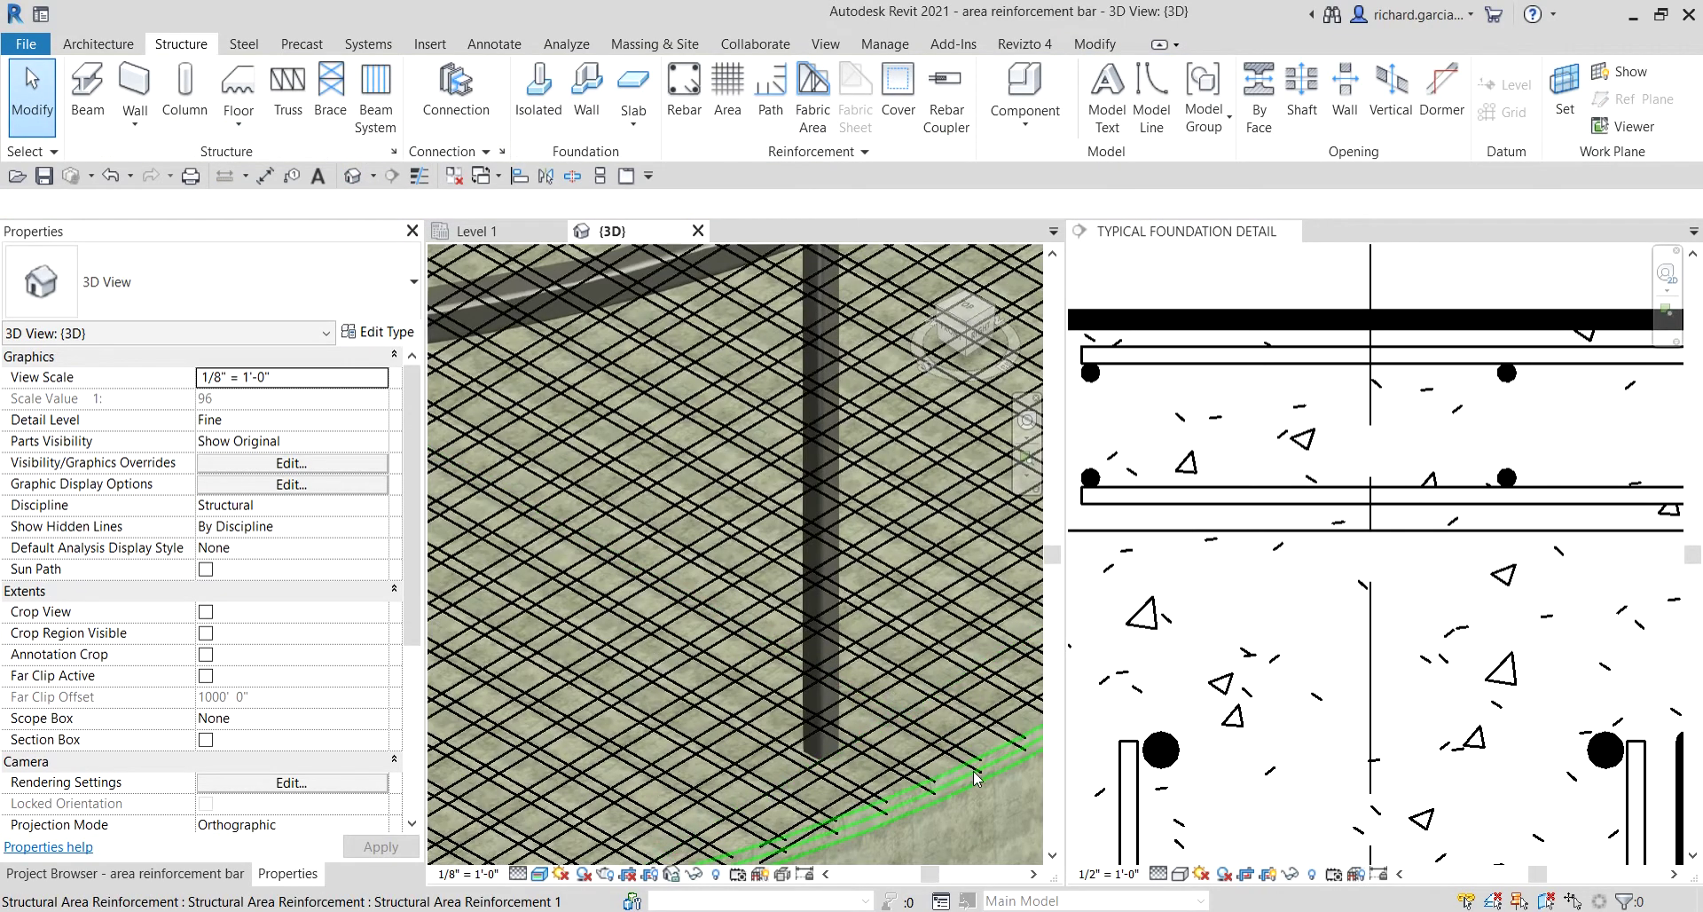
scroll(748, 733, "down", 3)
middle_click_drag(748, 733, 799, 696, "shift")
Confirm the view's Fine detail level in Properties and tick Section Box.
left_click(516, 874)
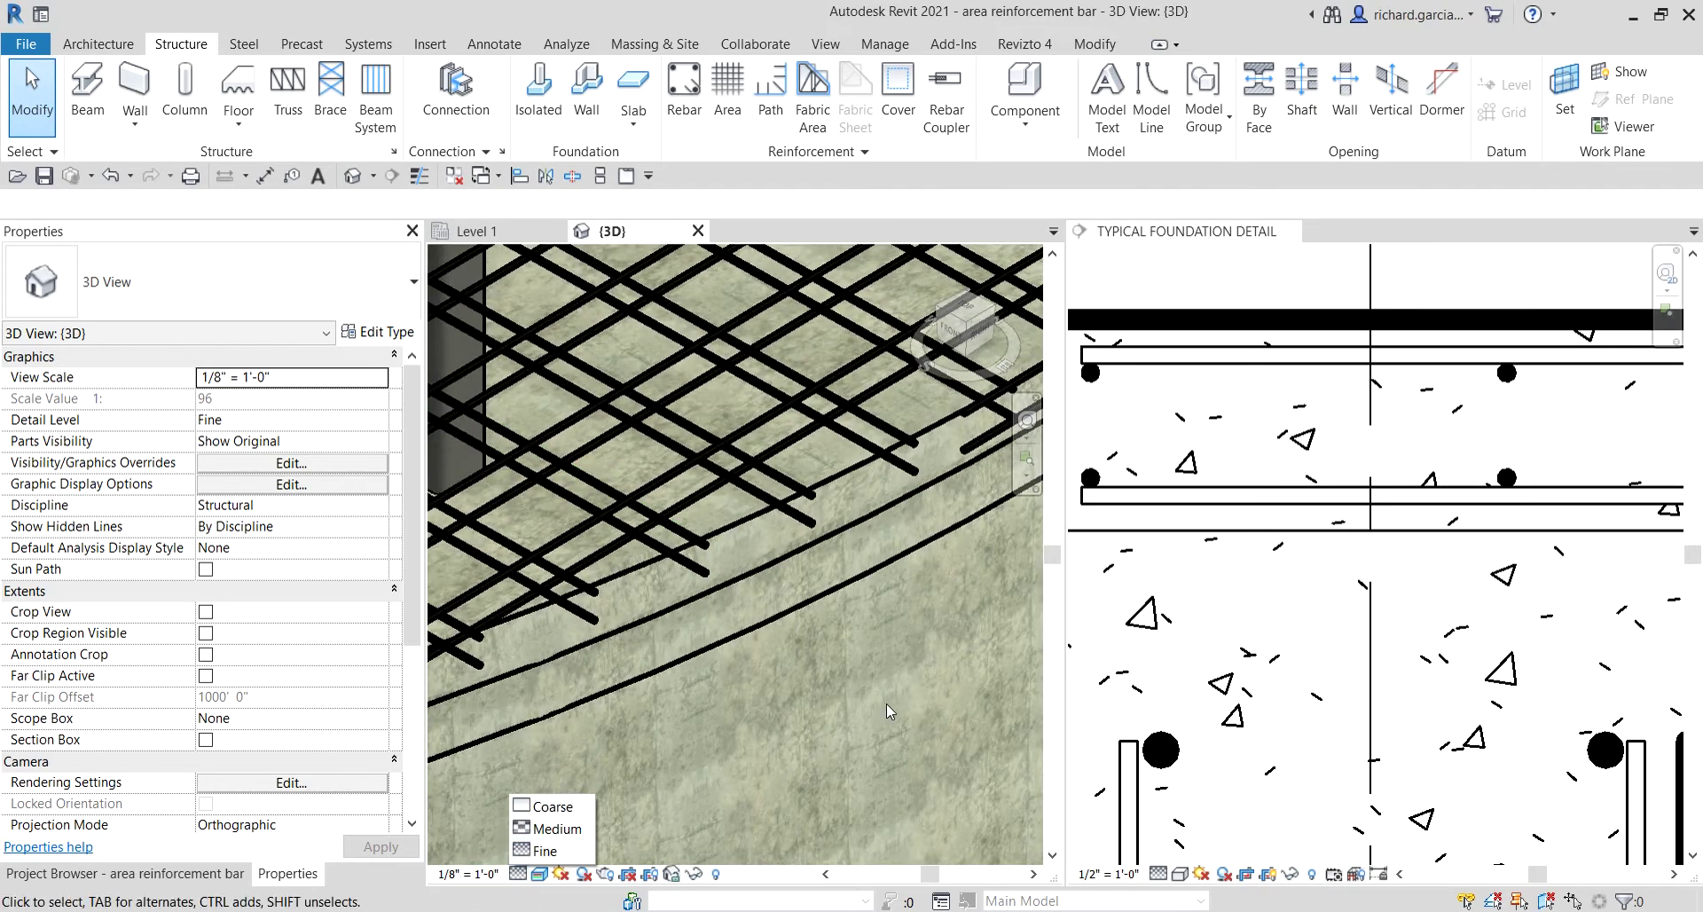
scroll(701, 533, "down", 5)
scroll(701, 550, "down", 6)
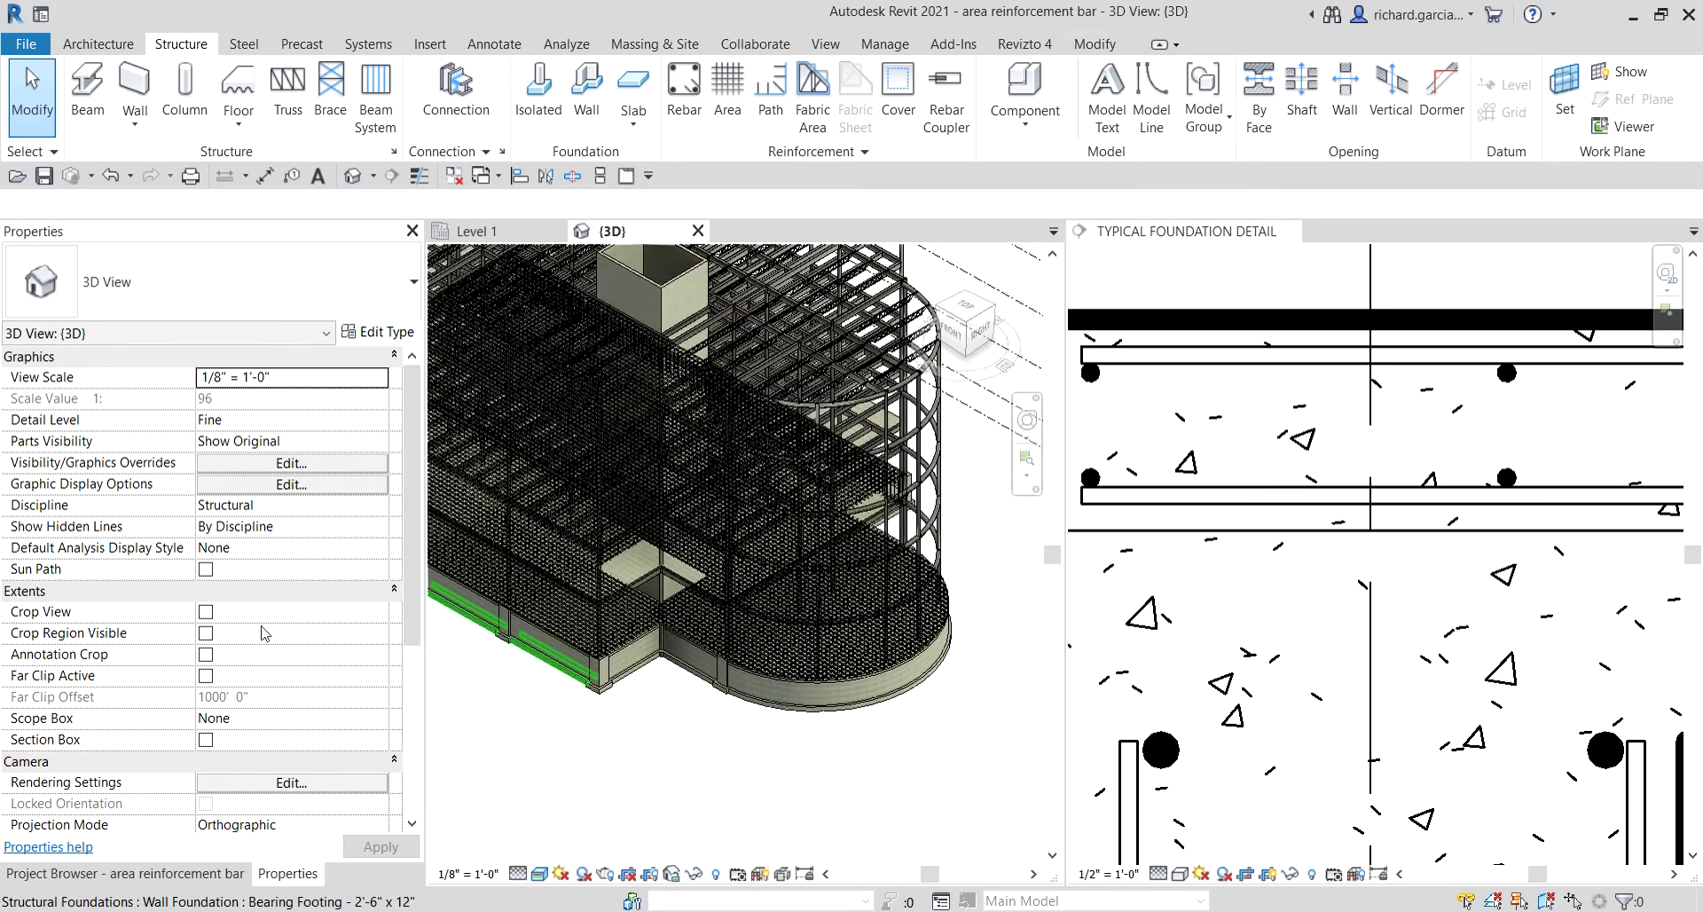
left_click(206, 740)
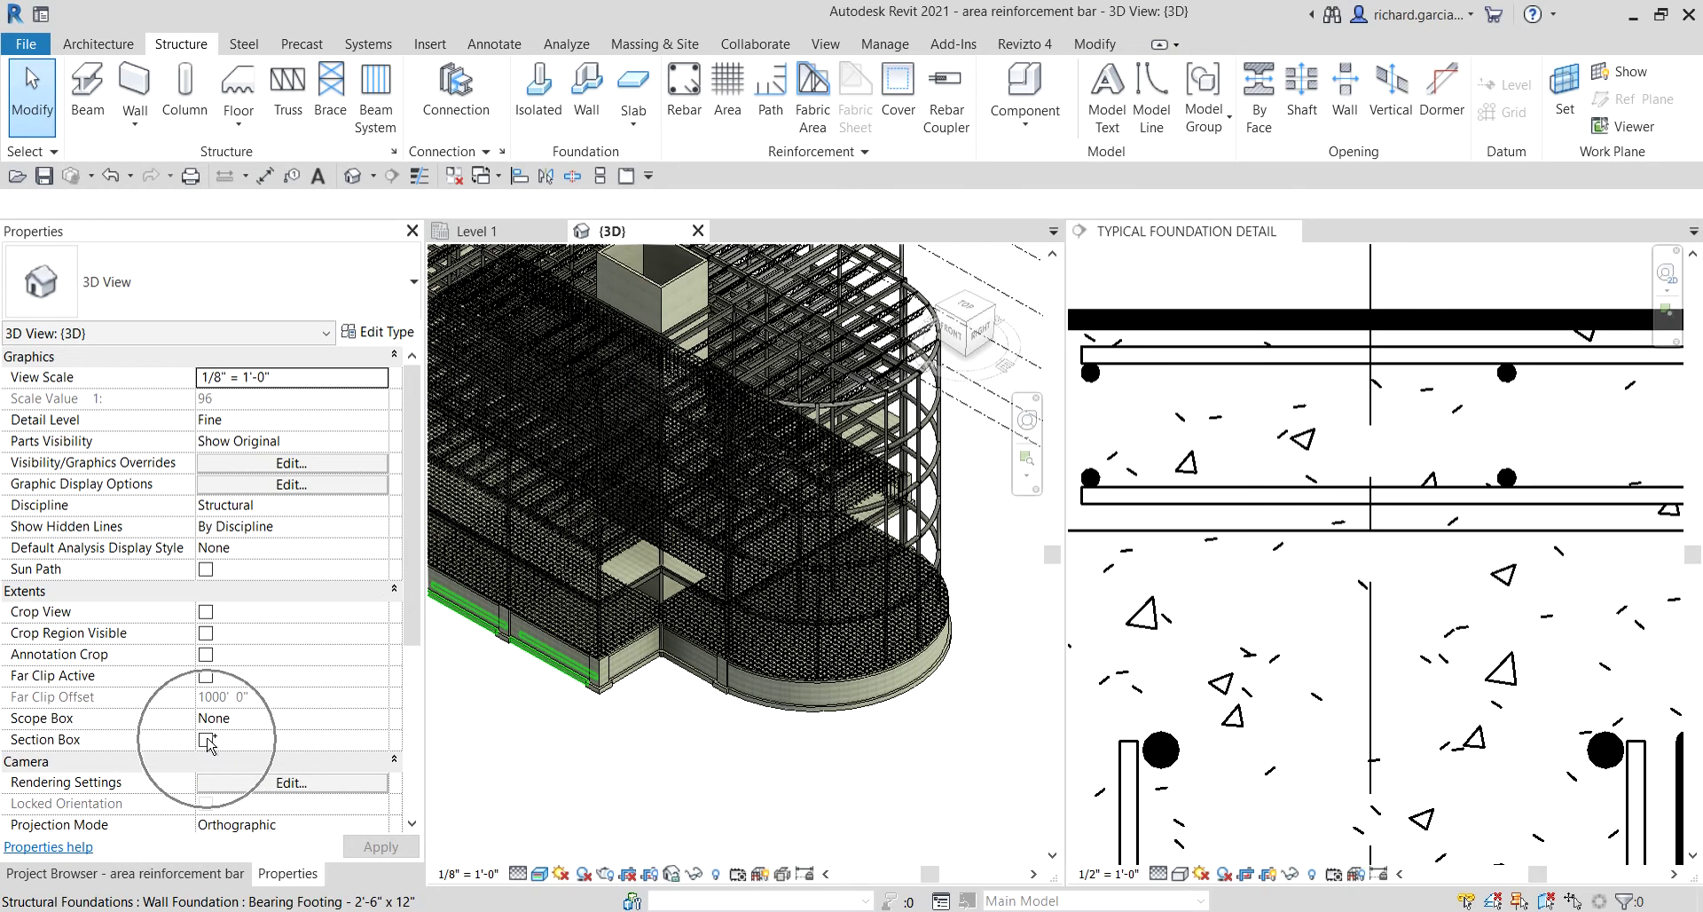
Enable the section box and, from the TOP view, drag its sides in to a thin slice.
left_click(207, 740)
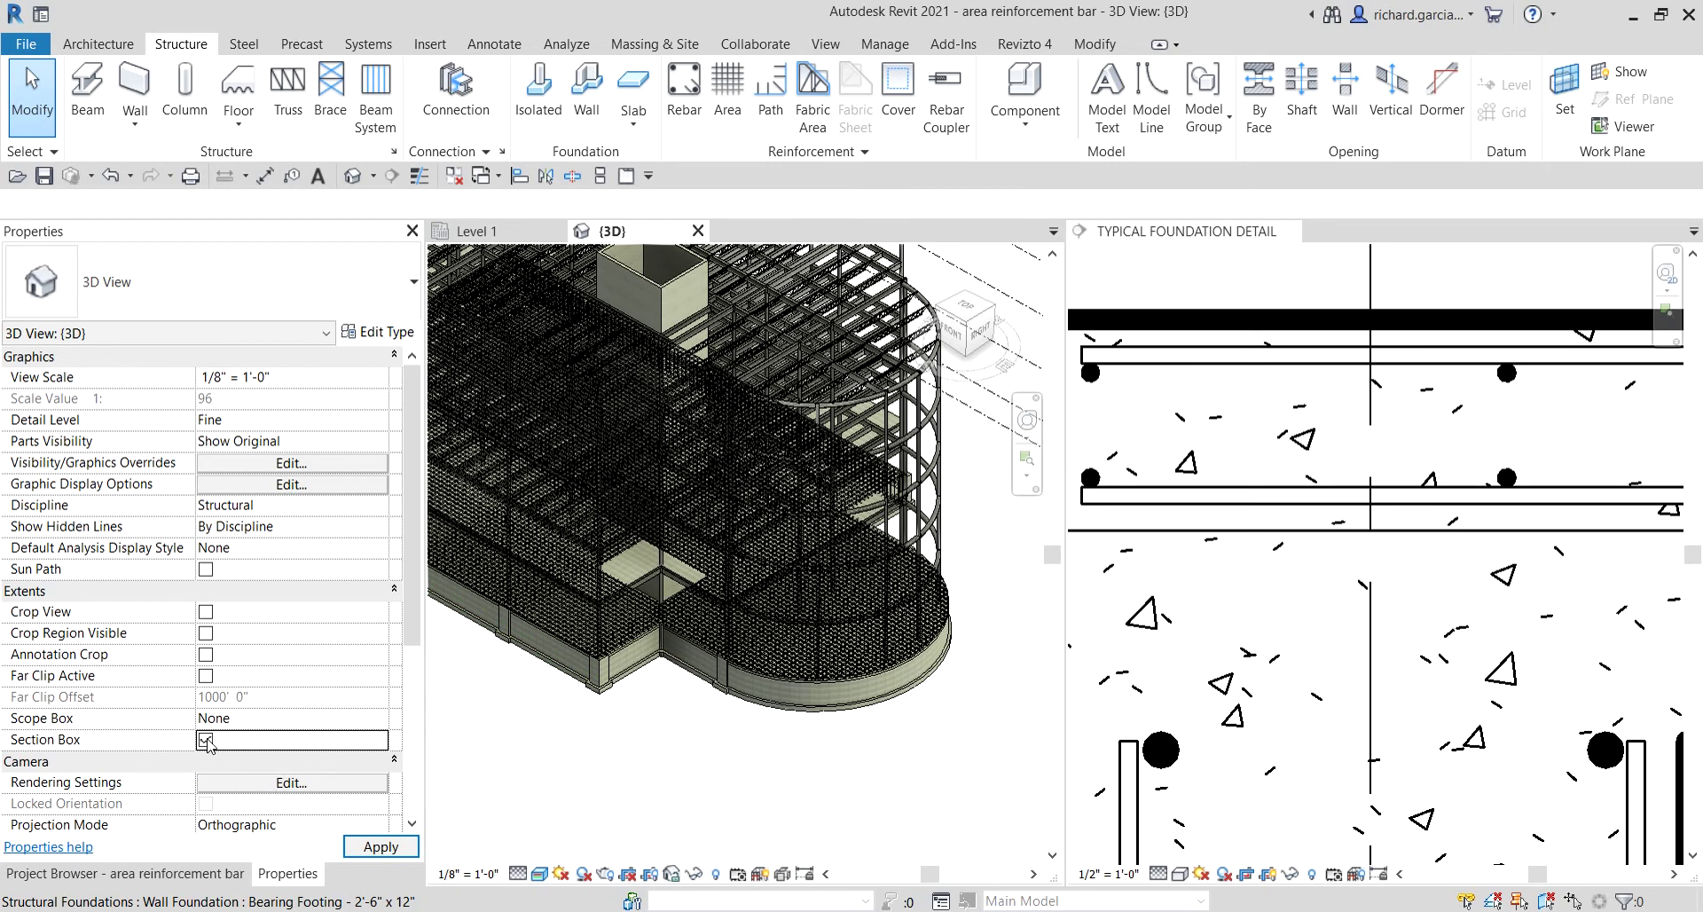
left_click(210, 740)
scroll(743, 796, "down", 4)
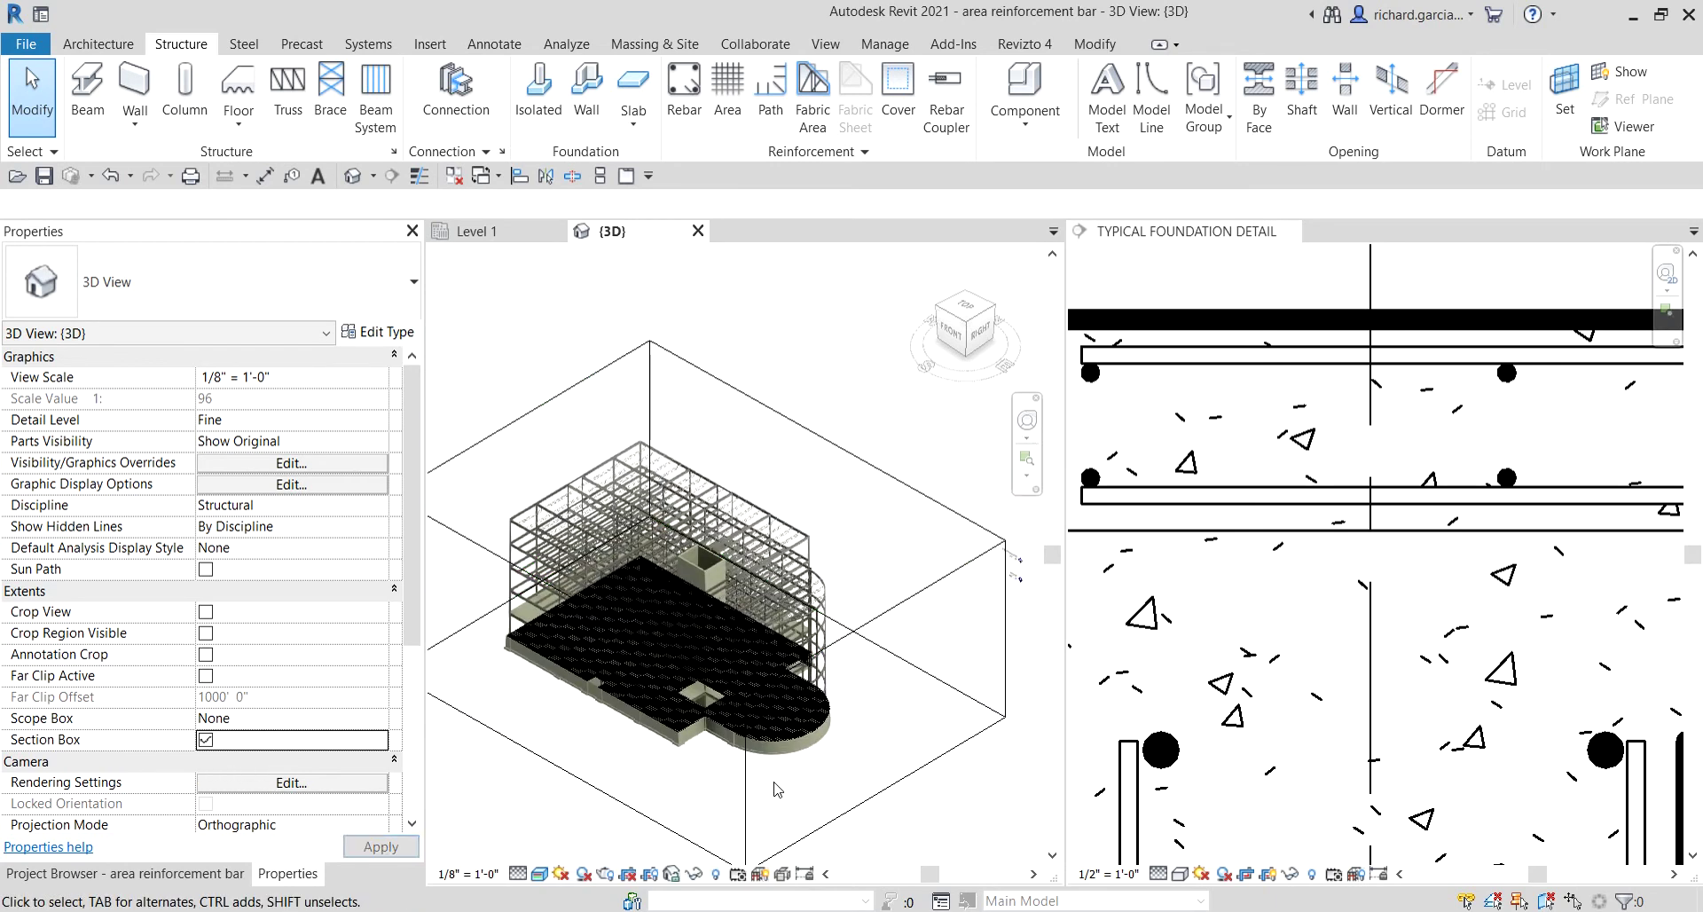
left_click(914, 601)
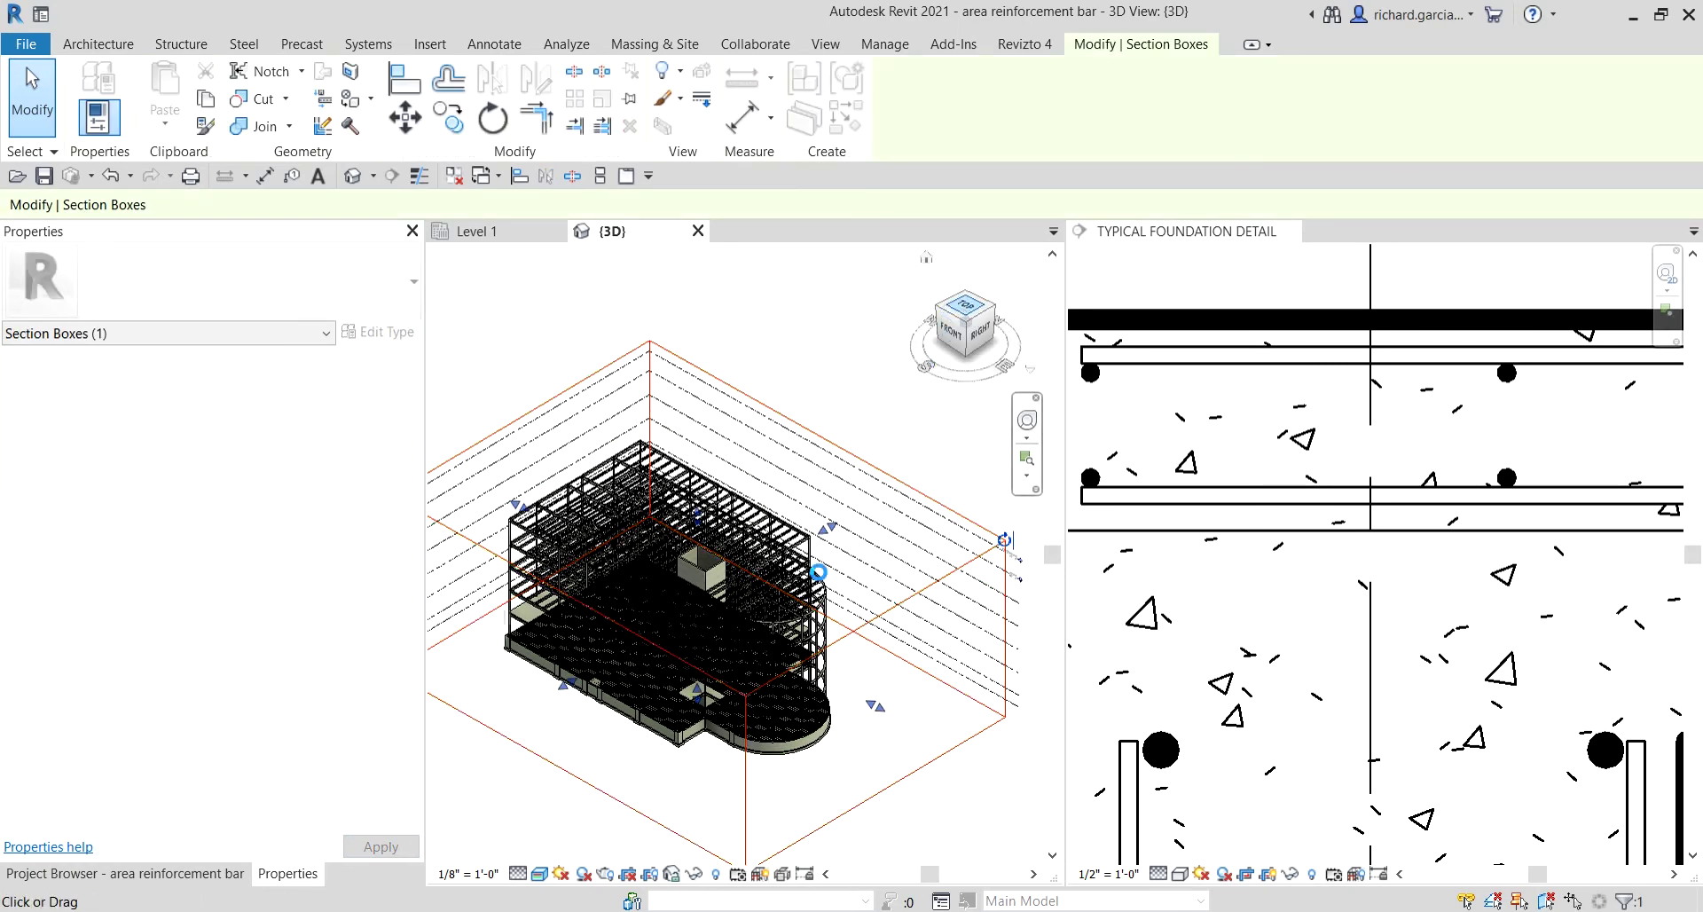
left_click(963, 306)
left_click_drag(963, 560, 677, 608)
left_click_drag(499, 557, 563, 586)
Orbit and pan around the slice to inspect the rebar mesh and foundation wall beneath.
left_click_drag(766, 583, 712, 616)
left_click(711, 615)
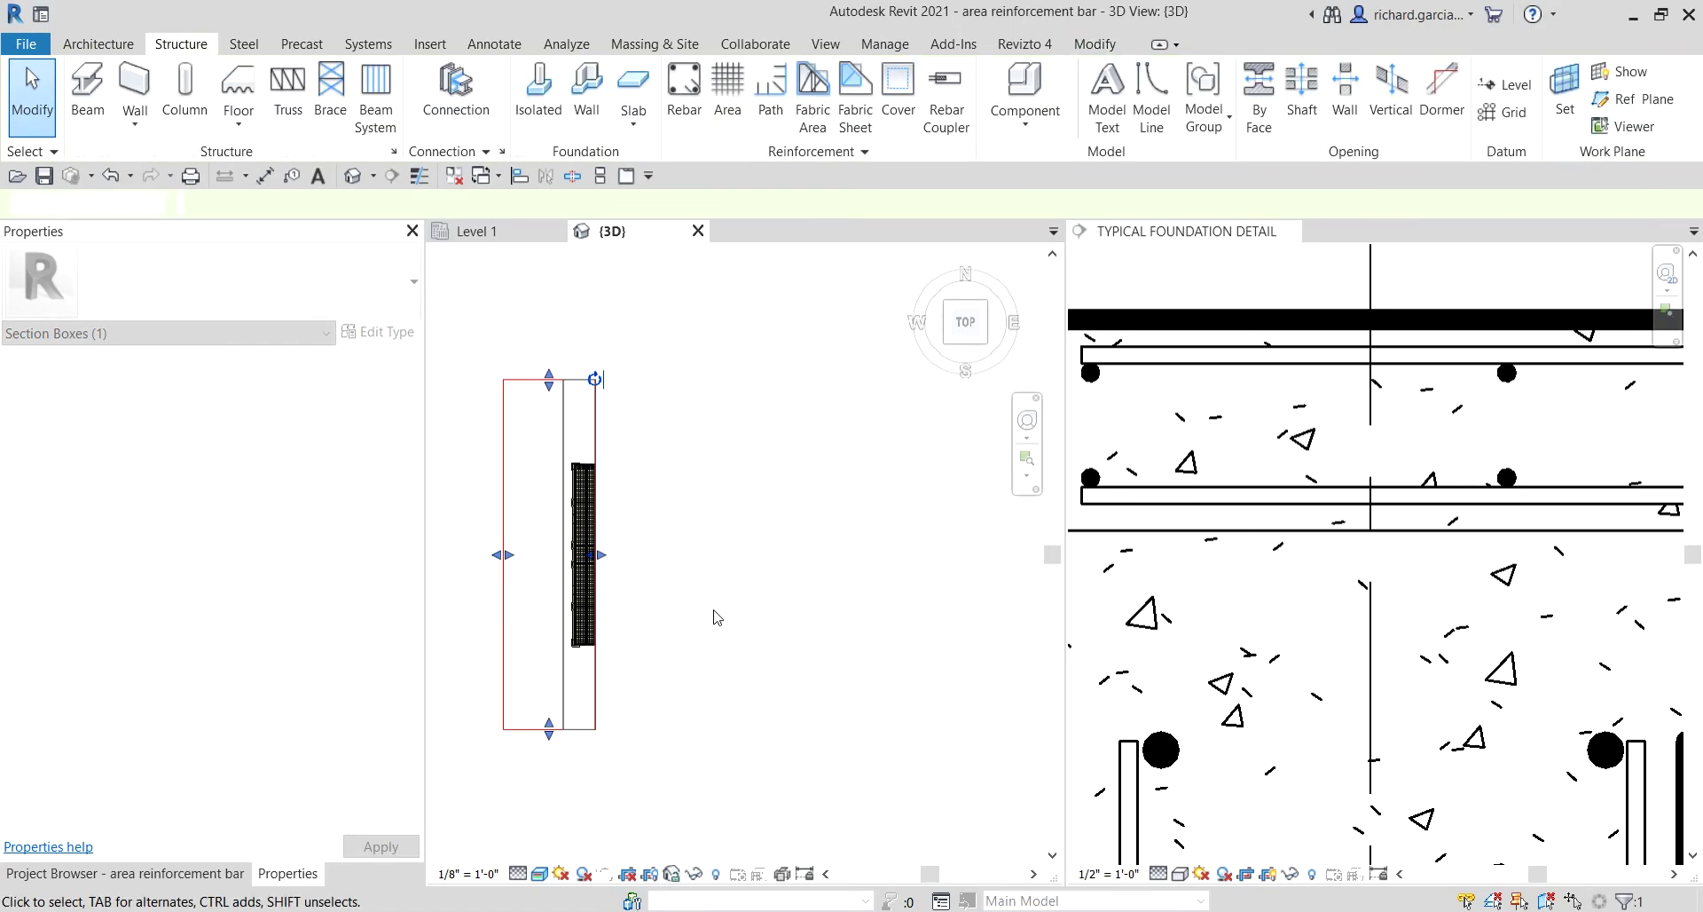
middle_click_drag(712, 616, 651, 526, "shift")
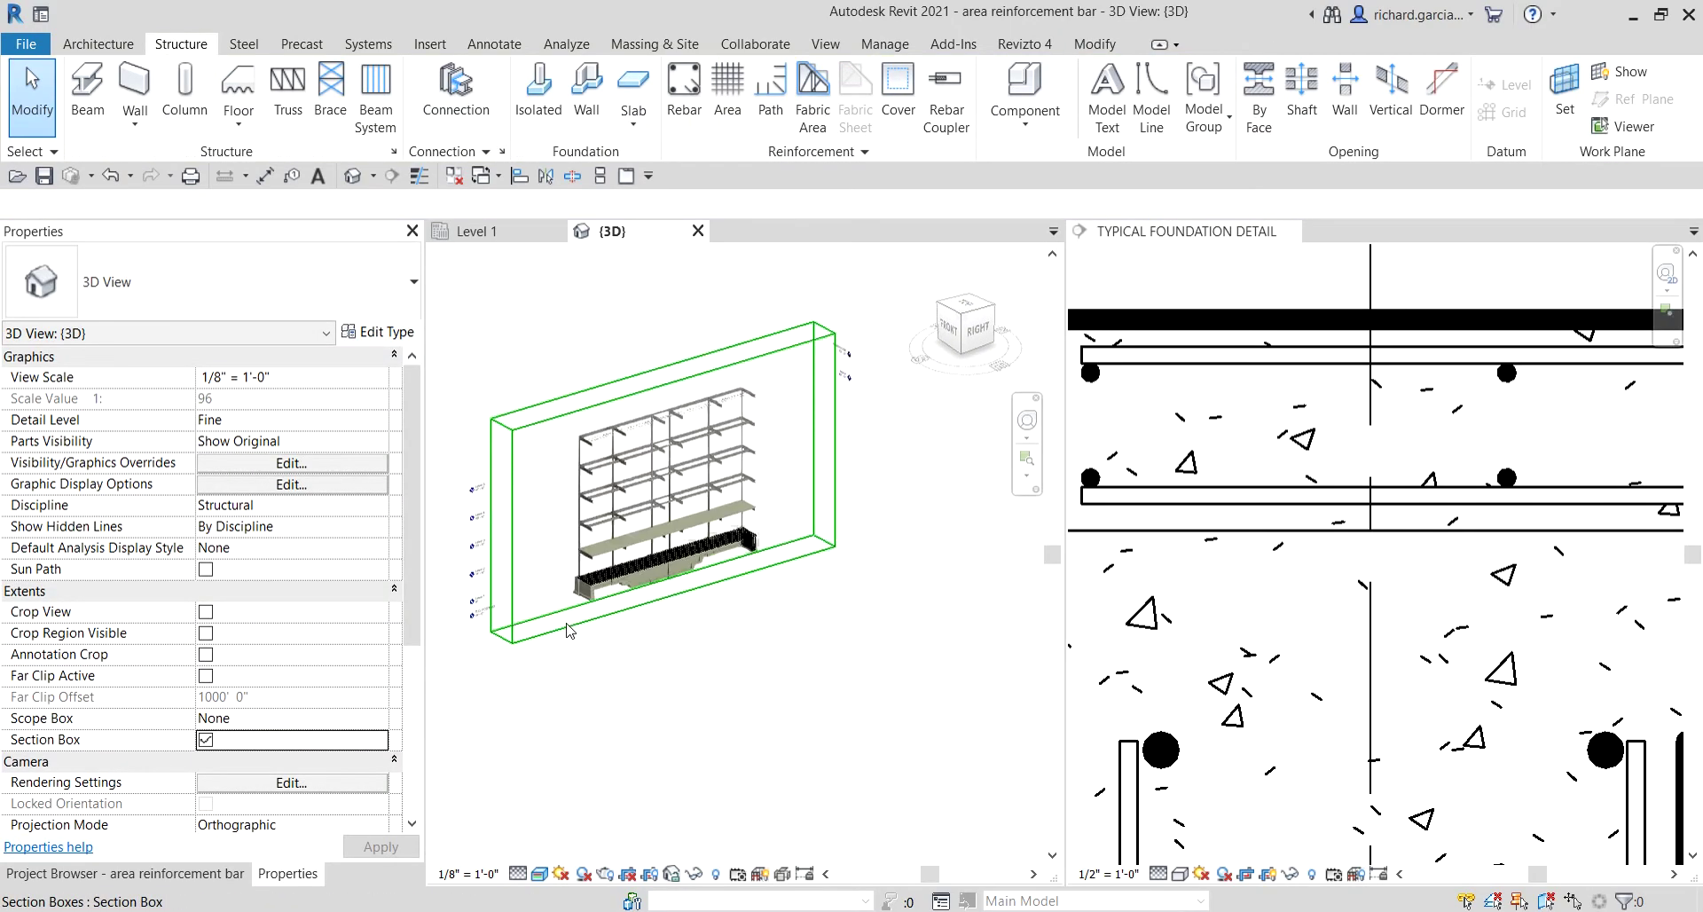
scroll(612, 513, "up", 10)
middle_click_drag(806, 619, 790, 688, "shift")
middle_click_drag(871, 541, 394, 682)
scroll(747, 674, "down", 5)
middle_click_drag(747, 674, 602, 649, "shift")
scroll(676, 557, "up", 3)
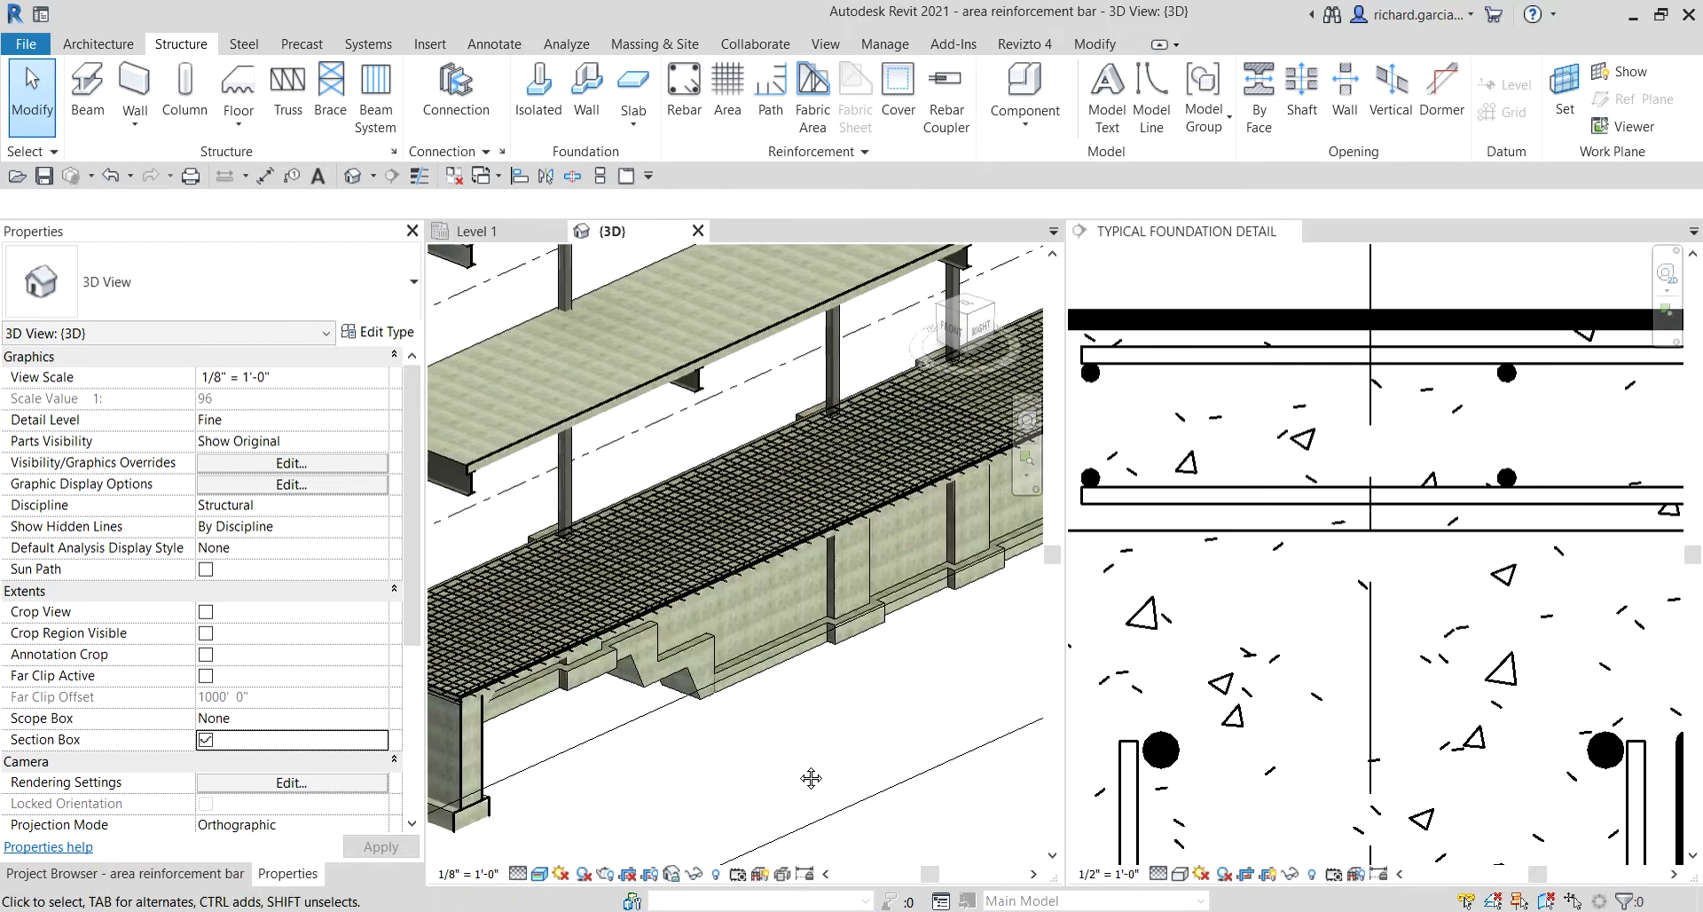
Untick Section Box so the whole model displays again.
scroll(676, 556, "up", 4)
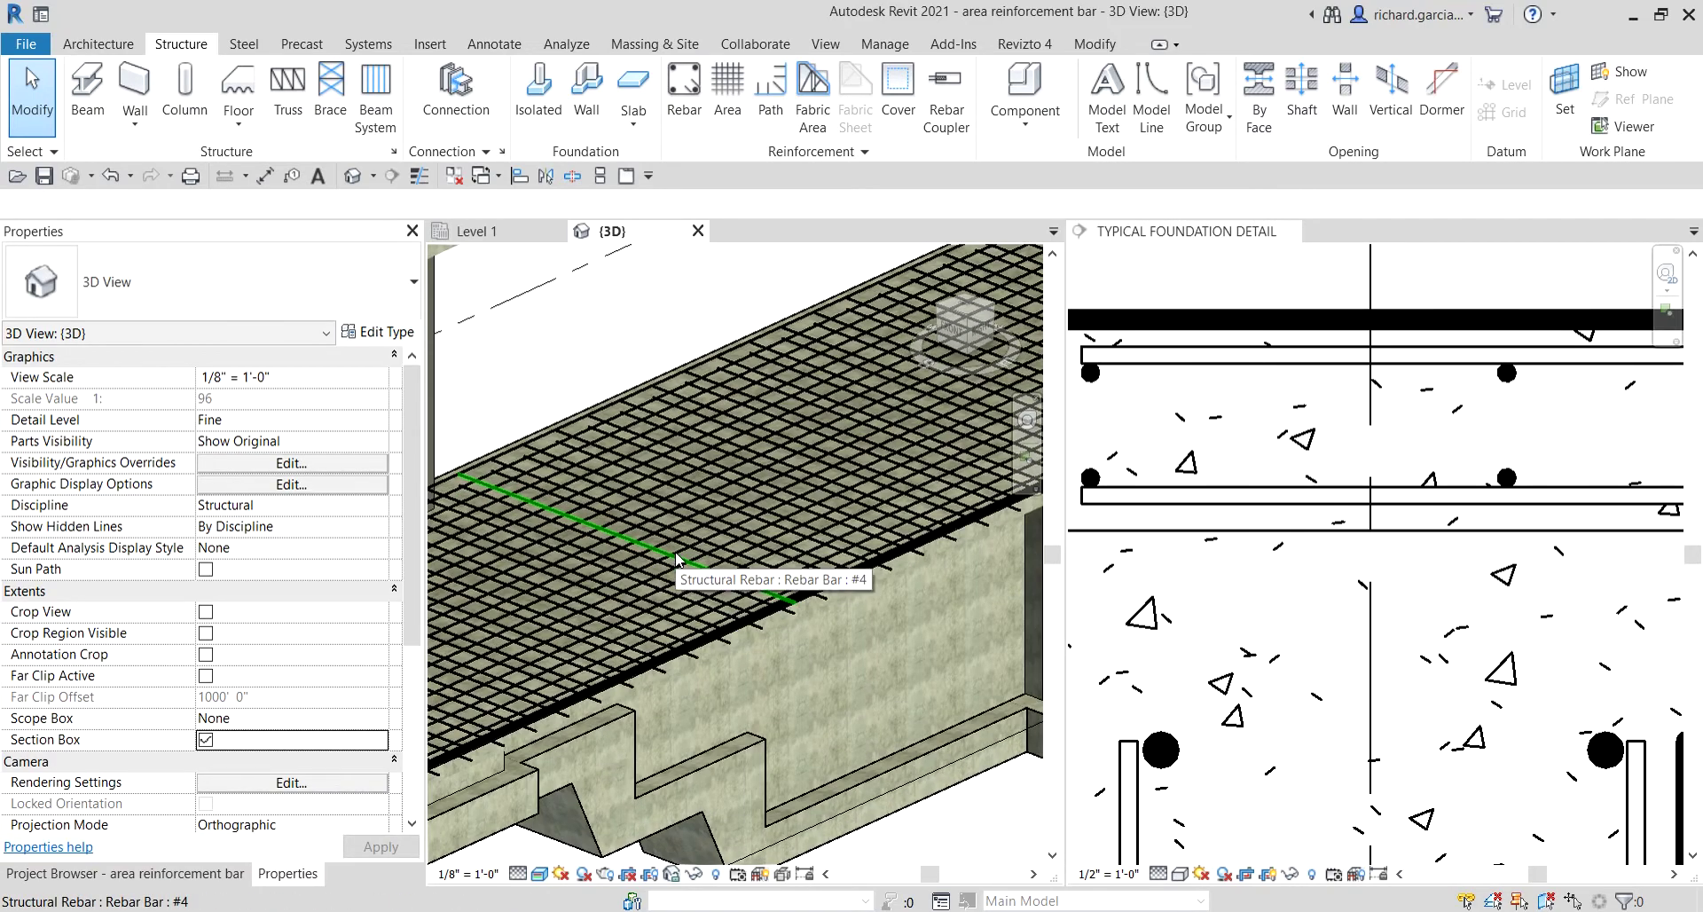
scroll(678, 545, "down", 5)
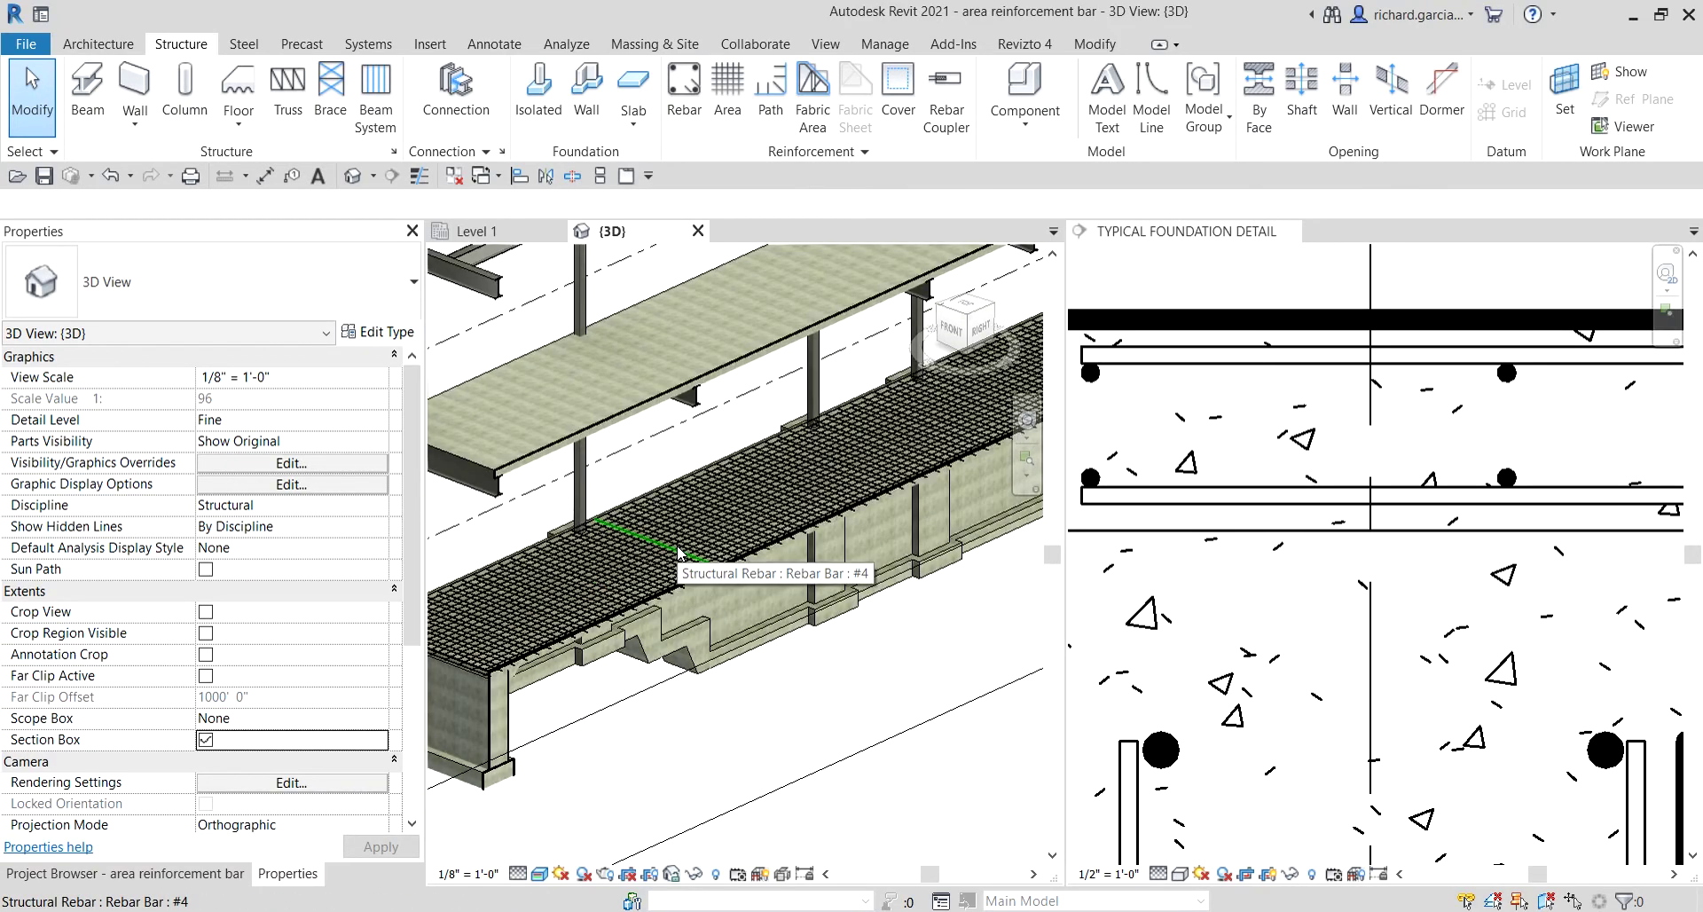
left_click(205, 740)
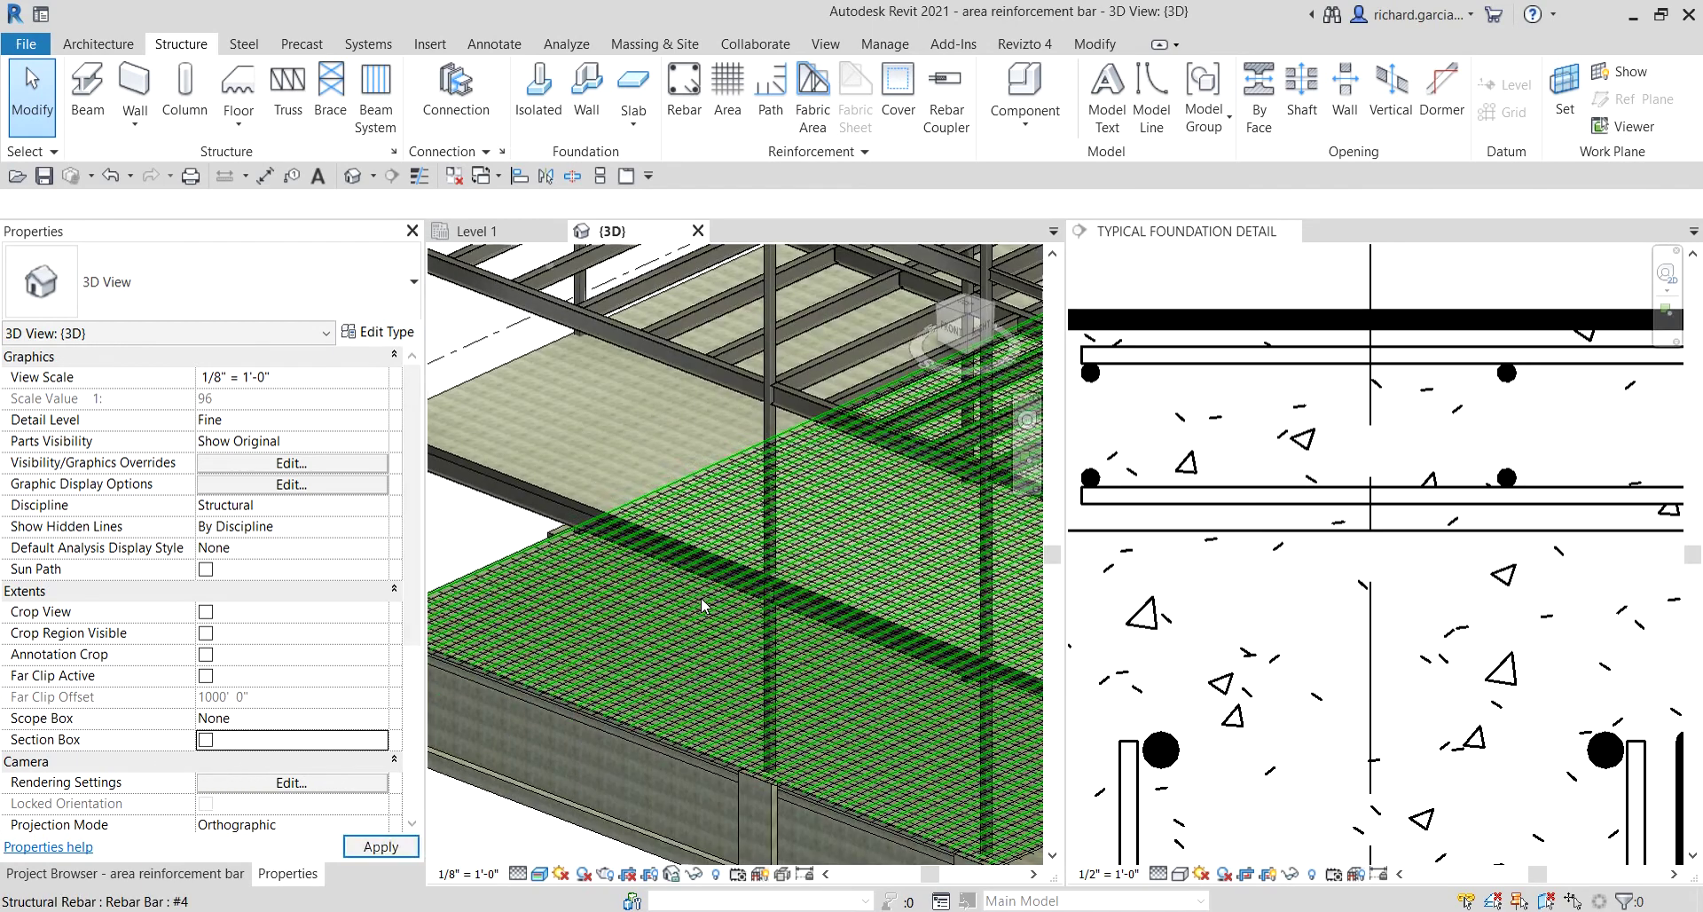
scroll(540, 550, "up", 4)
Orbit, zoom and pan to the circular footing's #4 bar mesh and the columns.
middle_click_drag(541, 550, 887, 621, "shift")
scroll(939, 641, "up", 4)
scroll(956, 614, "up", 6)
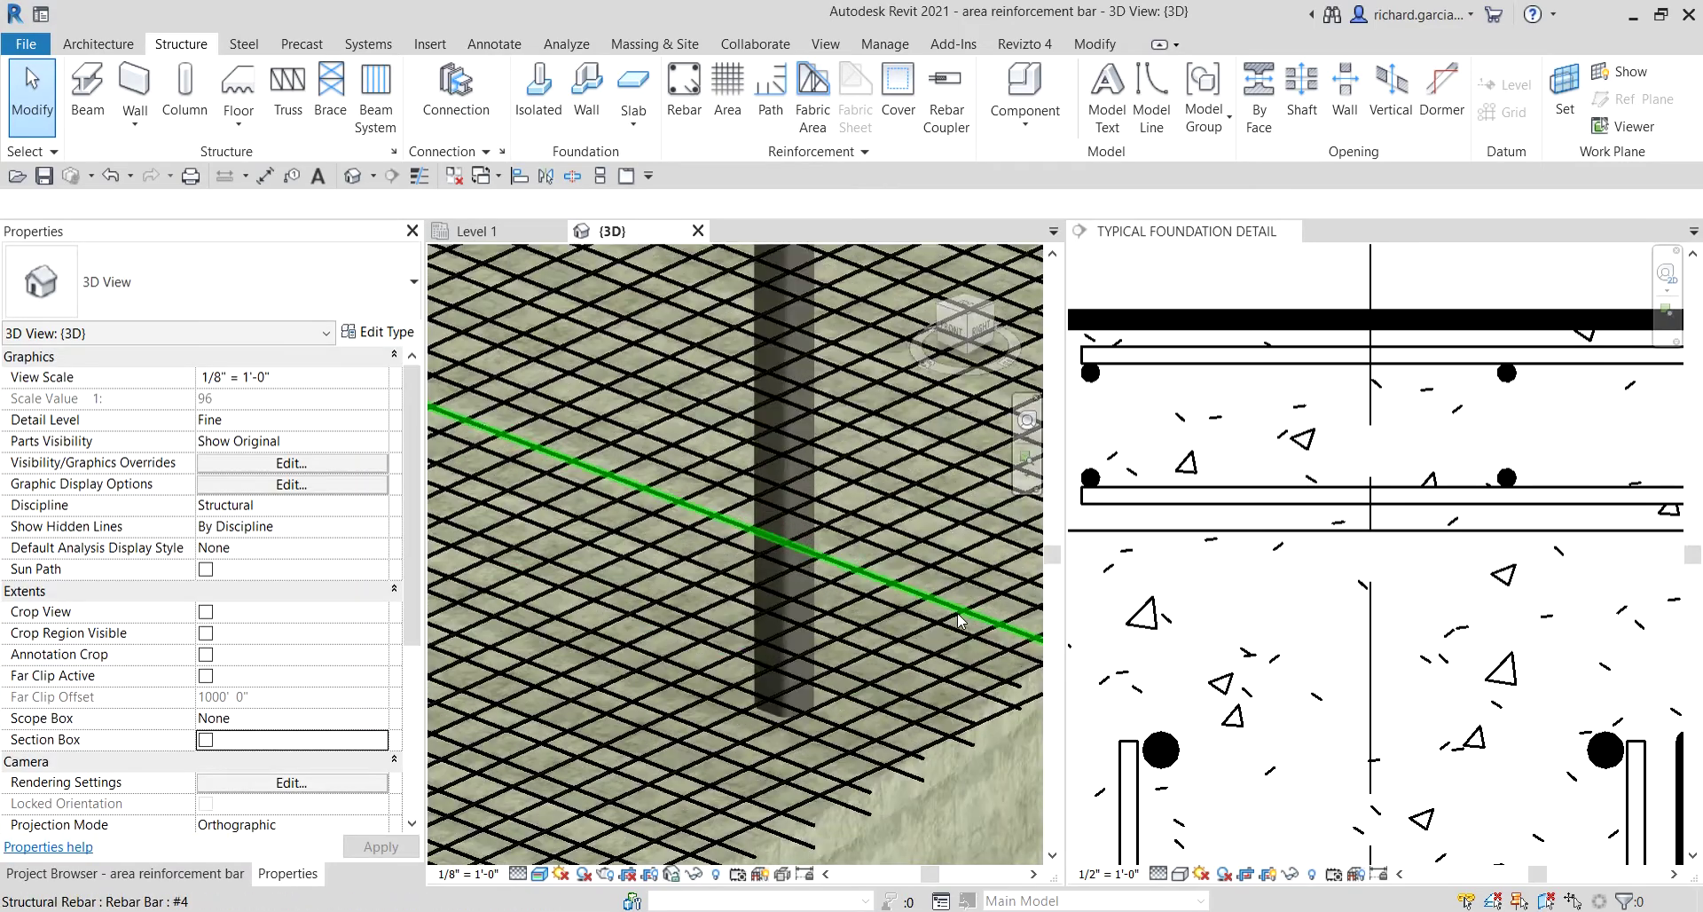
scroll(815, 665, "down", 4)
middle_click_drag(815, 664, 884, 703)
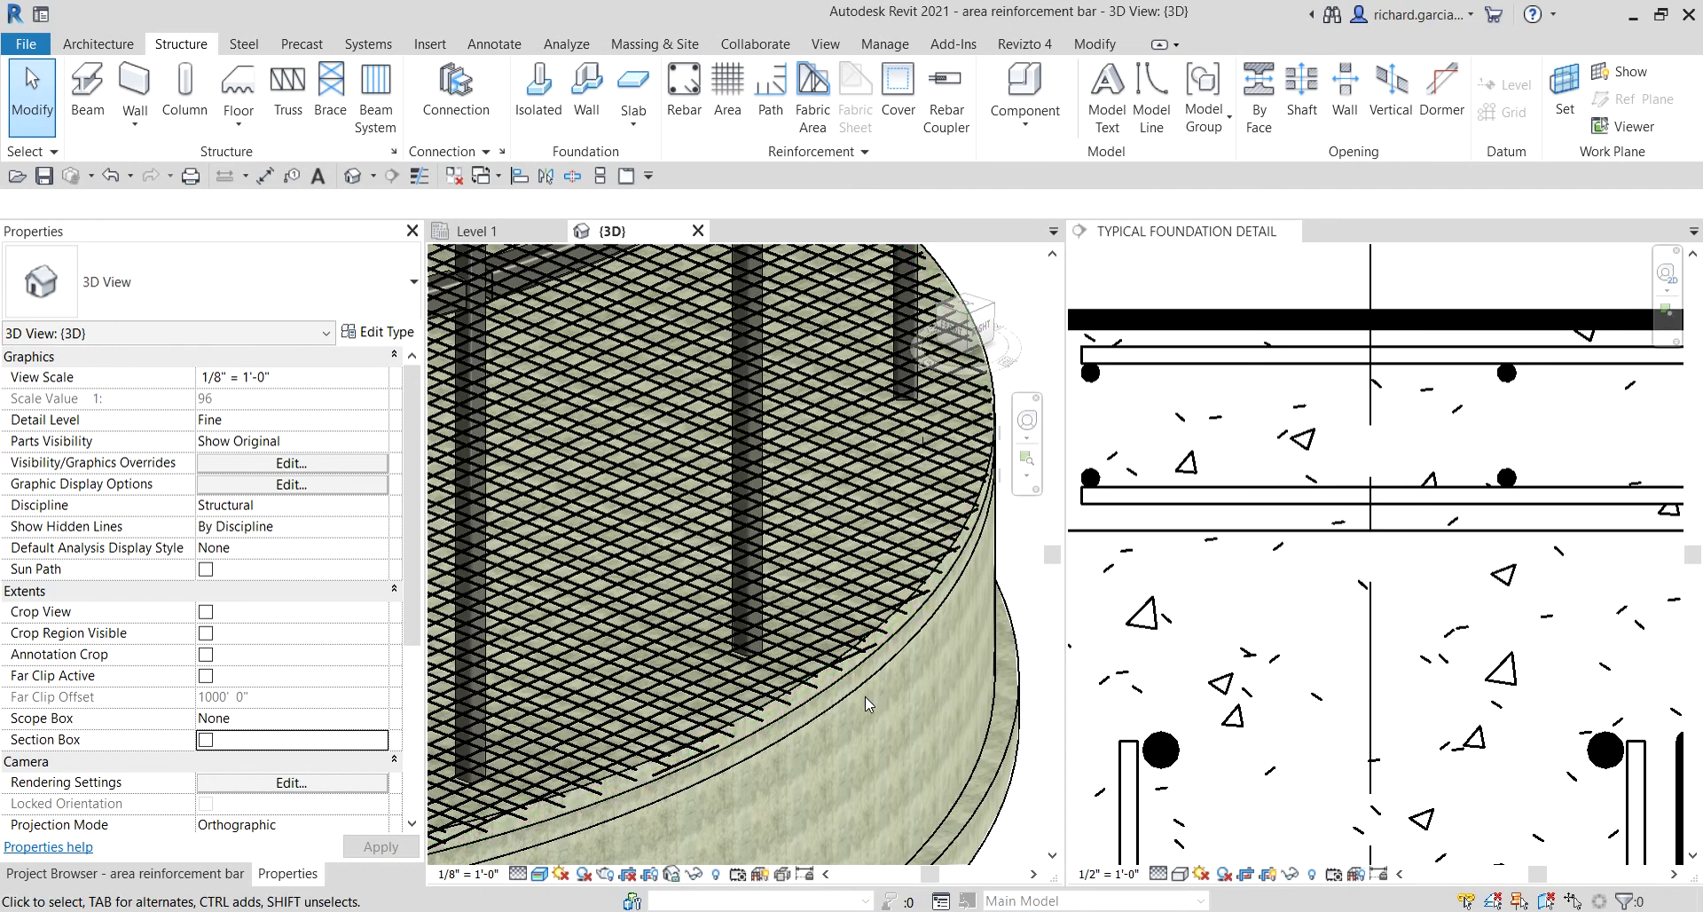
scroll(865, 696, "down", 2)
middle_click_drag(865, 695, 964, 704)
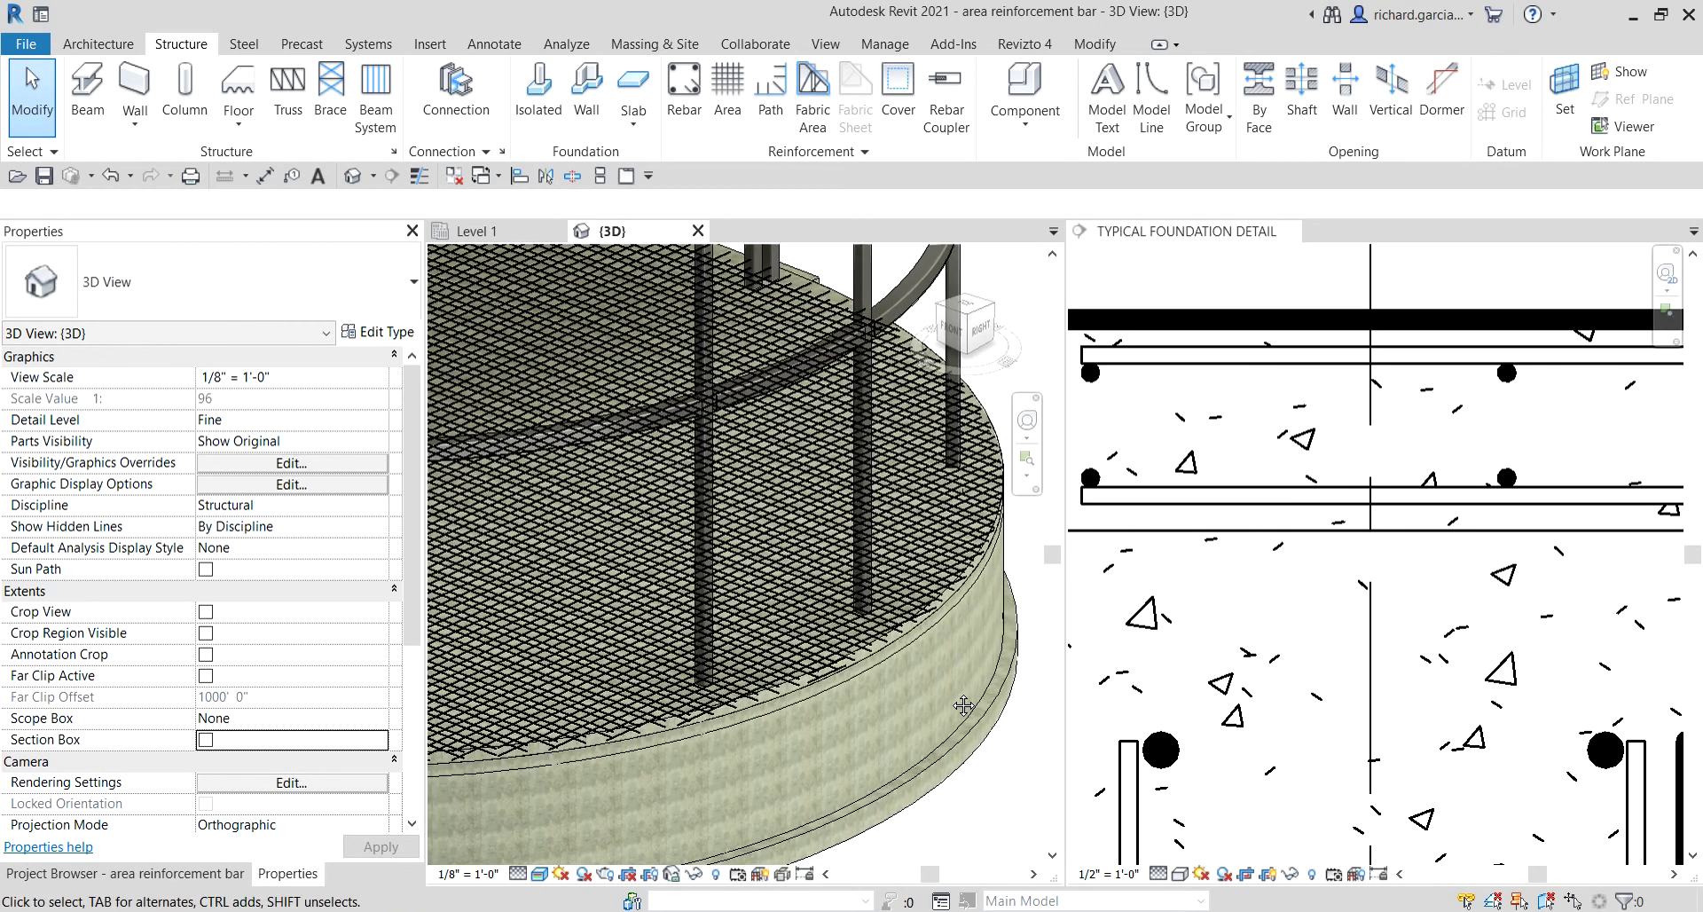